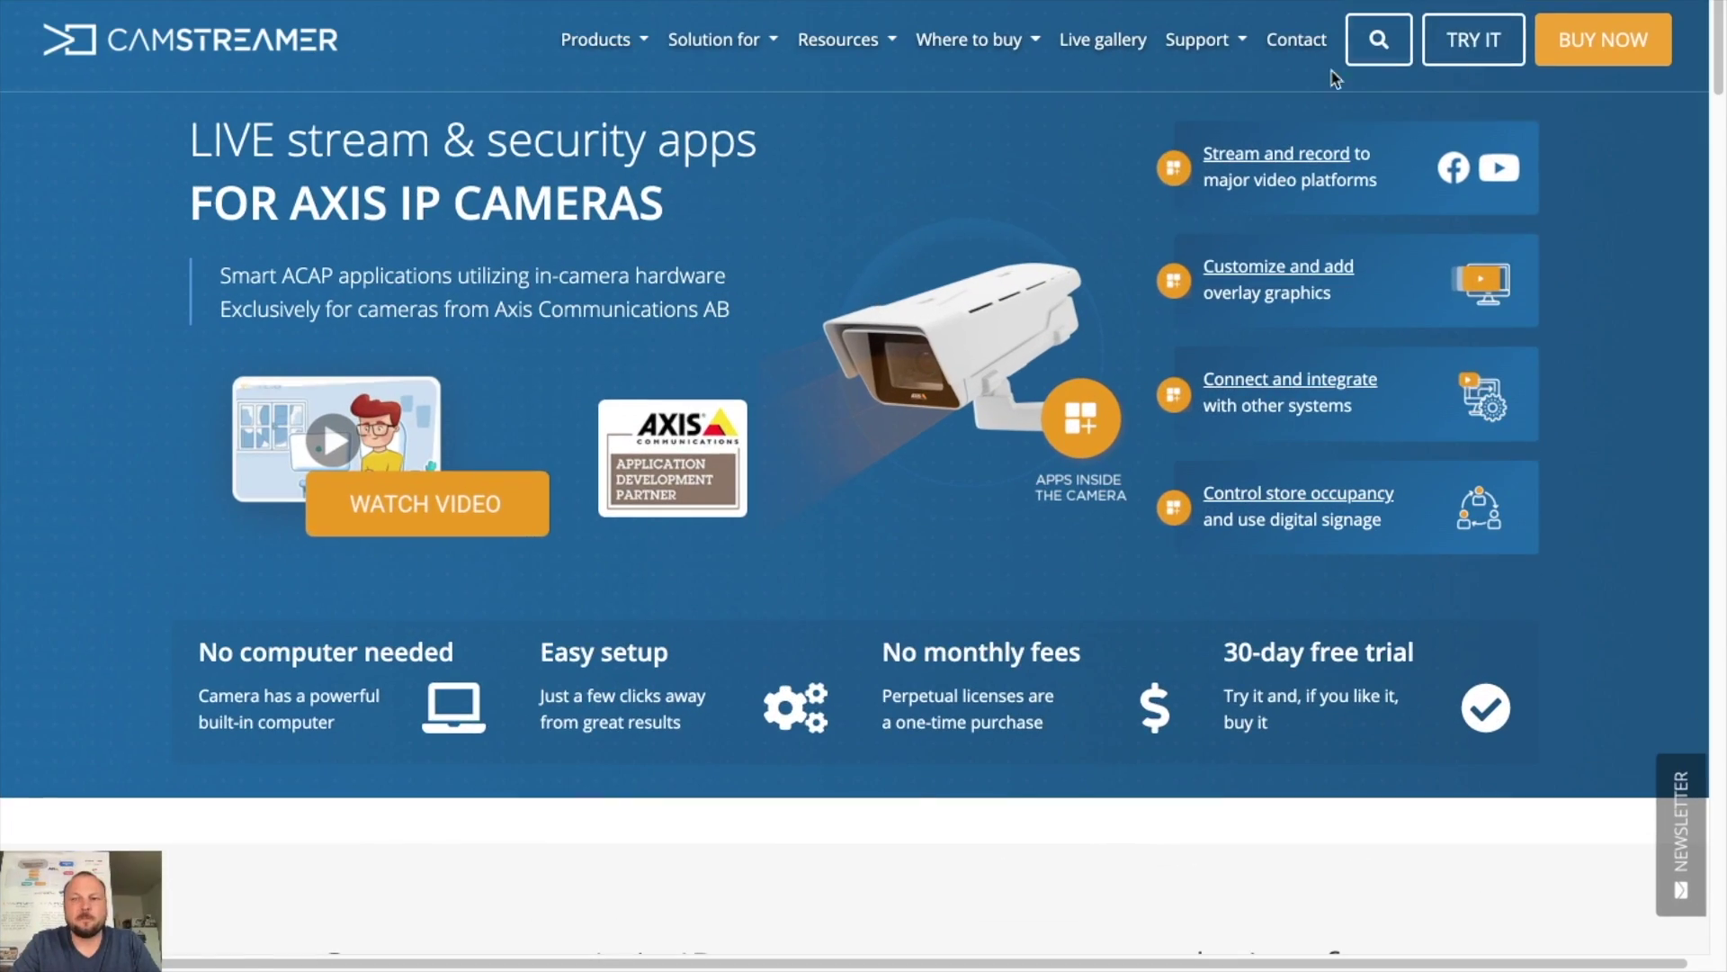
Step: Request a free CamStreamer App trial licence code by e-mail, accepting the EULA
{"action": "left_click", "coordinate": [1478, 60]}
{"action": "scroll", "coordinate": [627, 486], "scroll_direction": "down", "scroll_amount": 3}
{"action": "scroll", "coordinate": [622, 477], "scroll_direction": "down", "scroll_amount": 2}
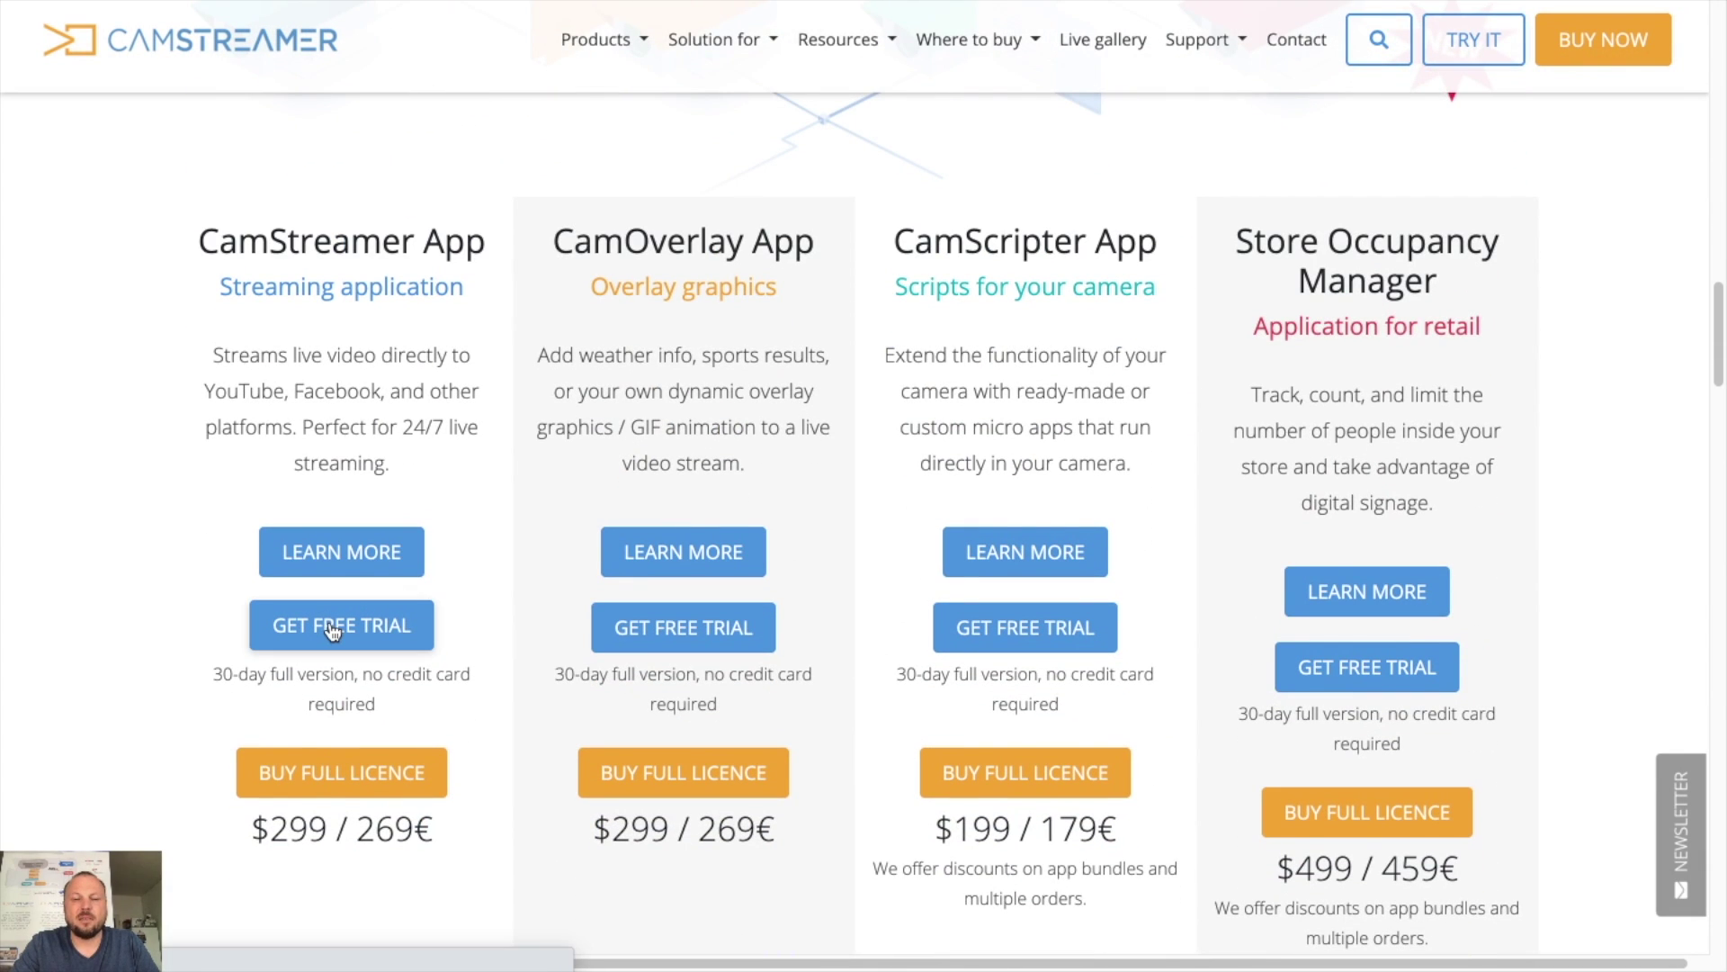
{"action": "left_click", "coordinate": [332, 630]}
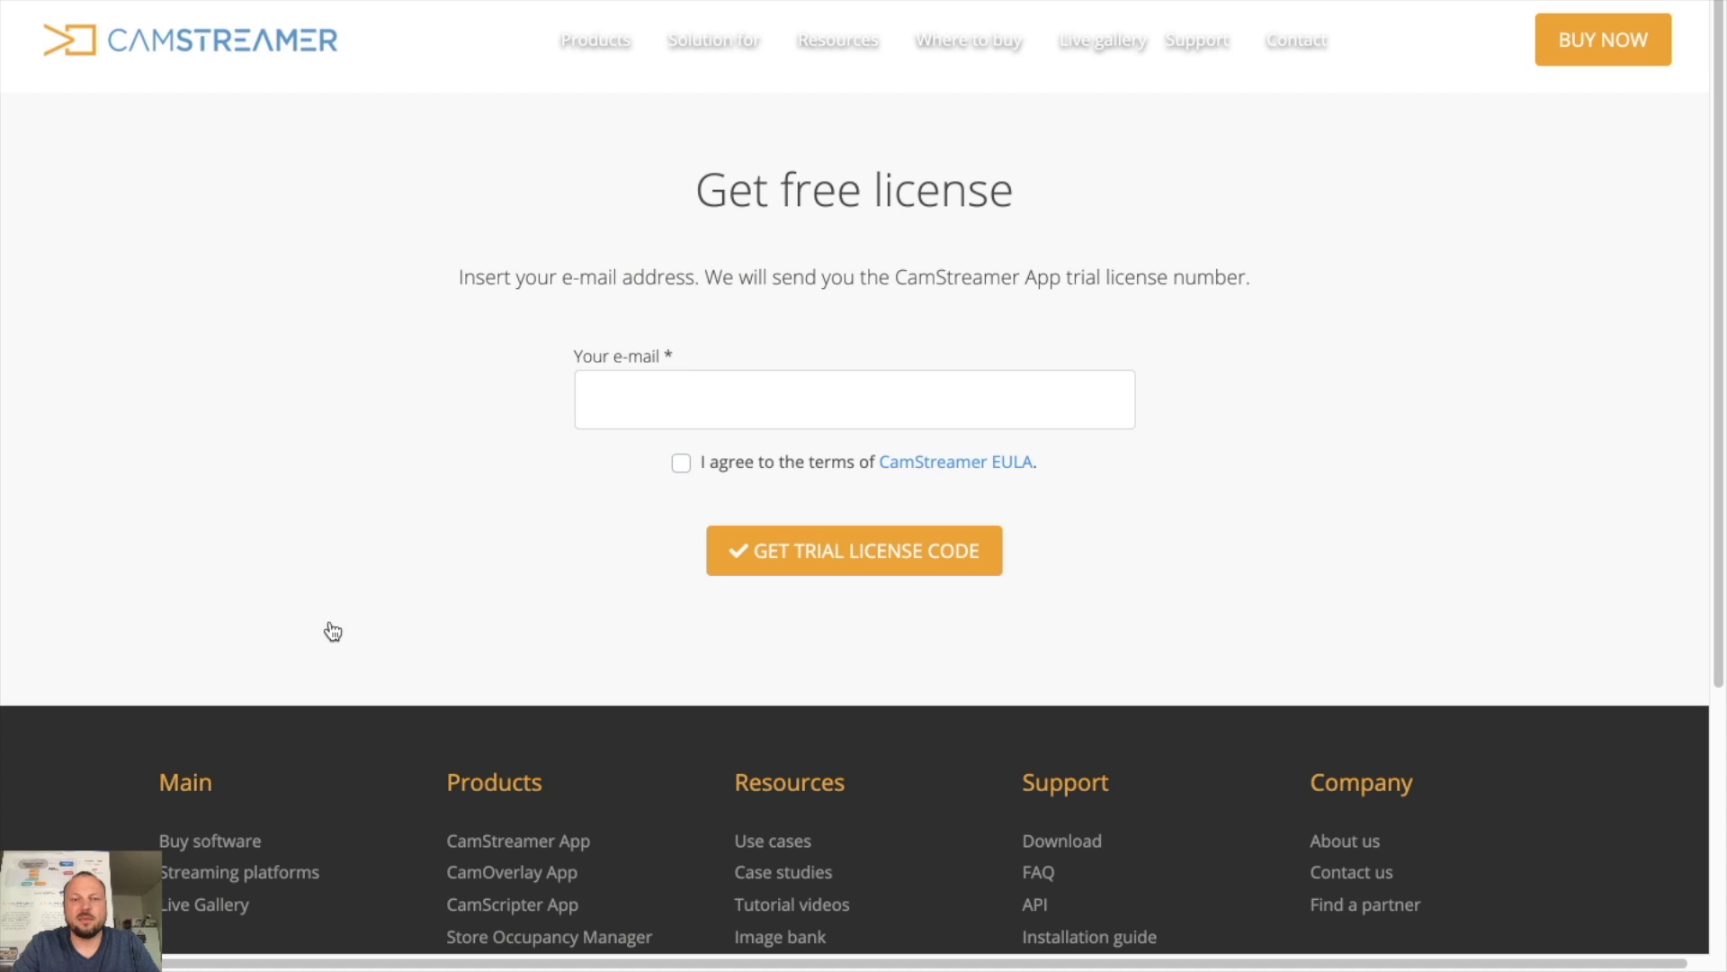
{"action": "left_click", "coordinate": [697, 399]}
{"action": "left_click", "coordinate": [670, 459]}
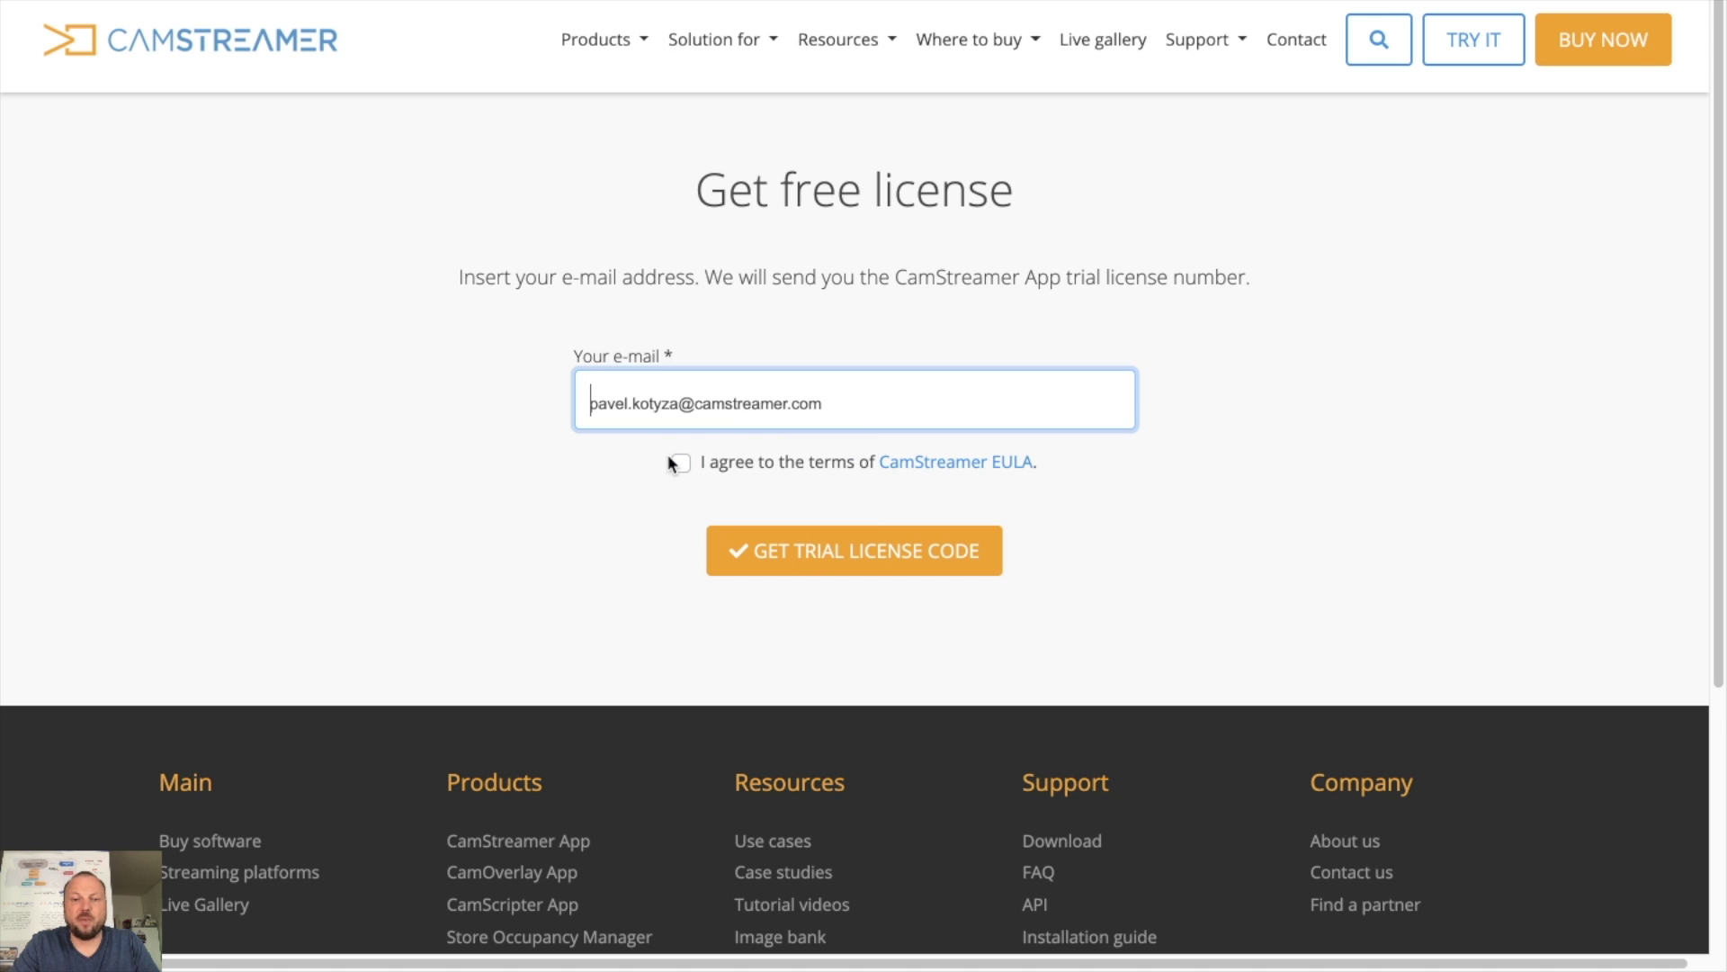
{"action": "left_click", "coordinate": [681, 463]}
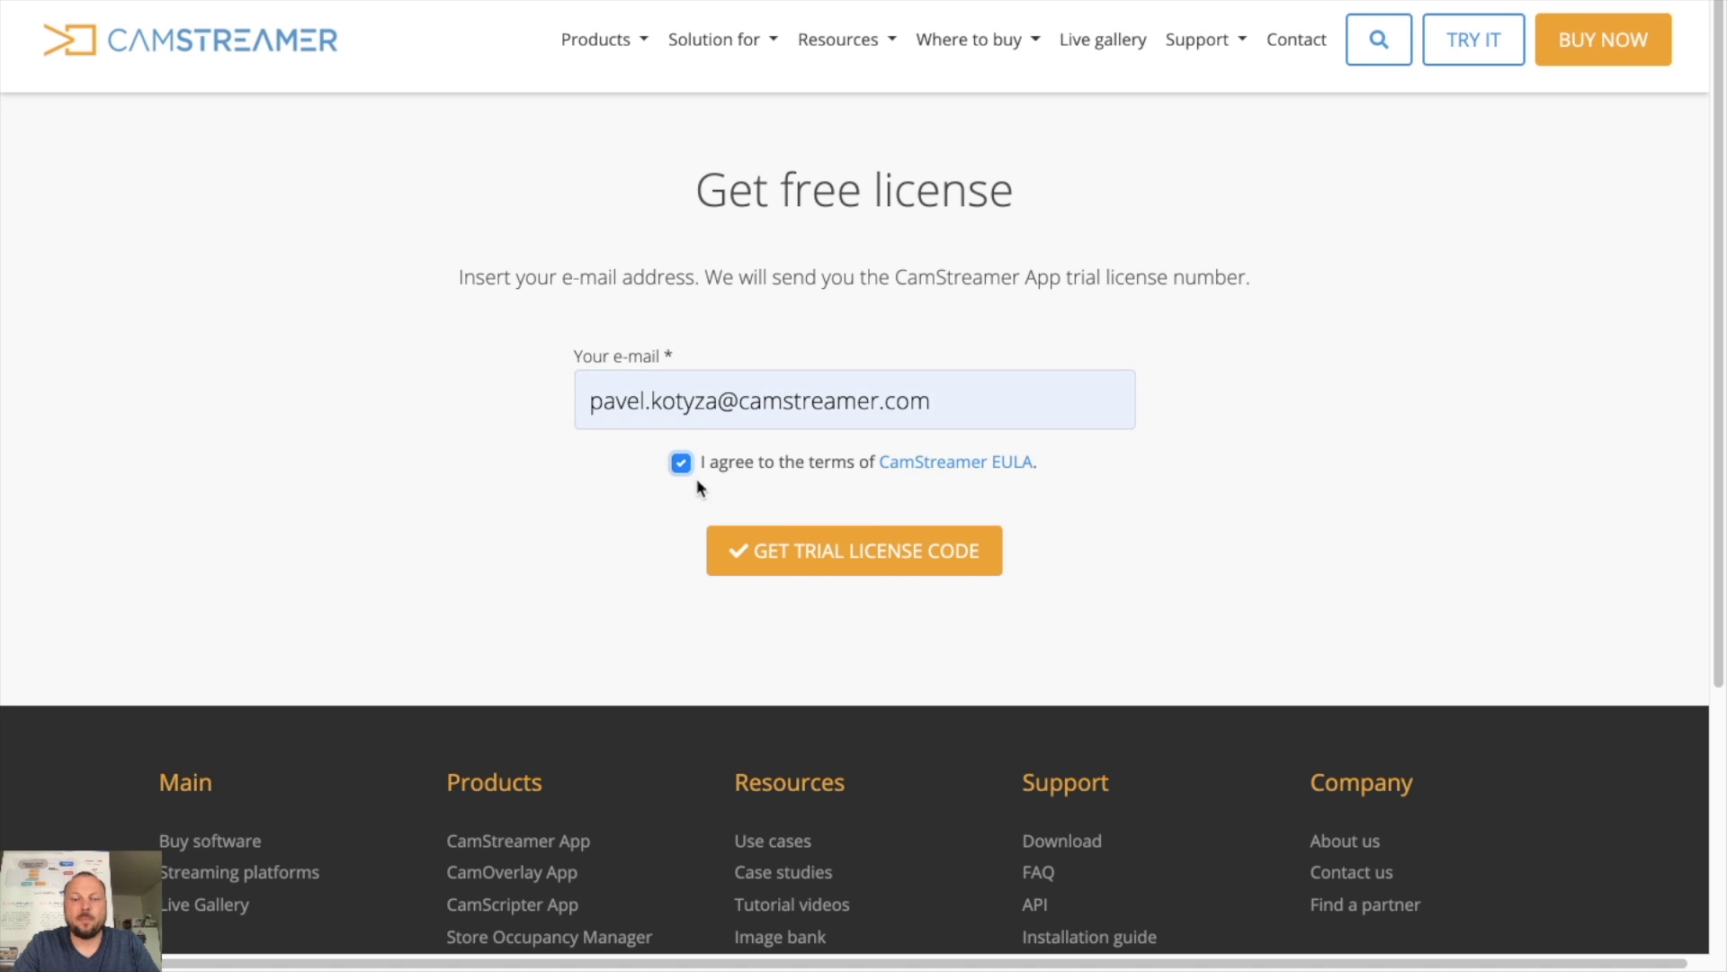
{"action": "left_click", "coordinate": [837, 560]}
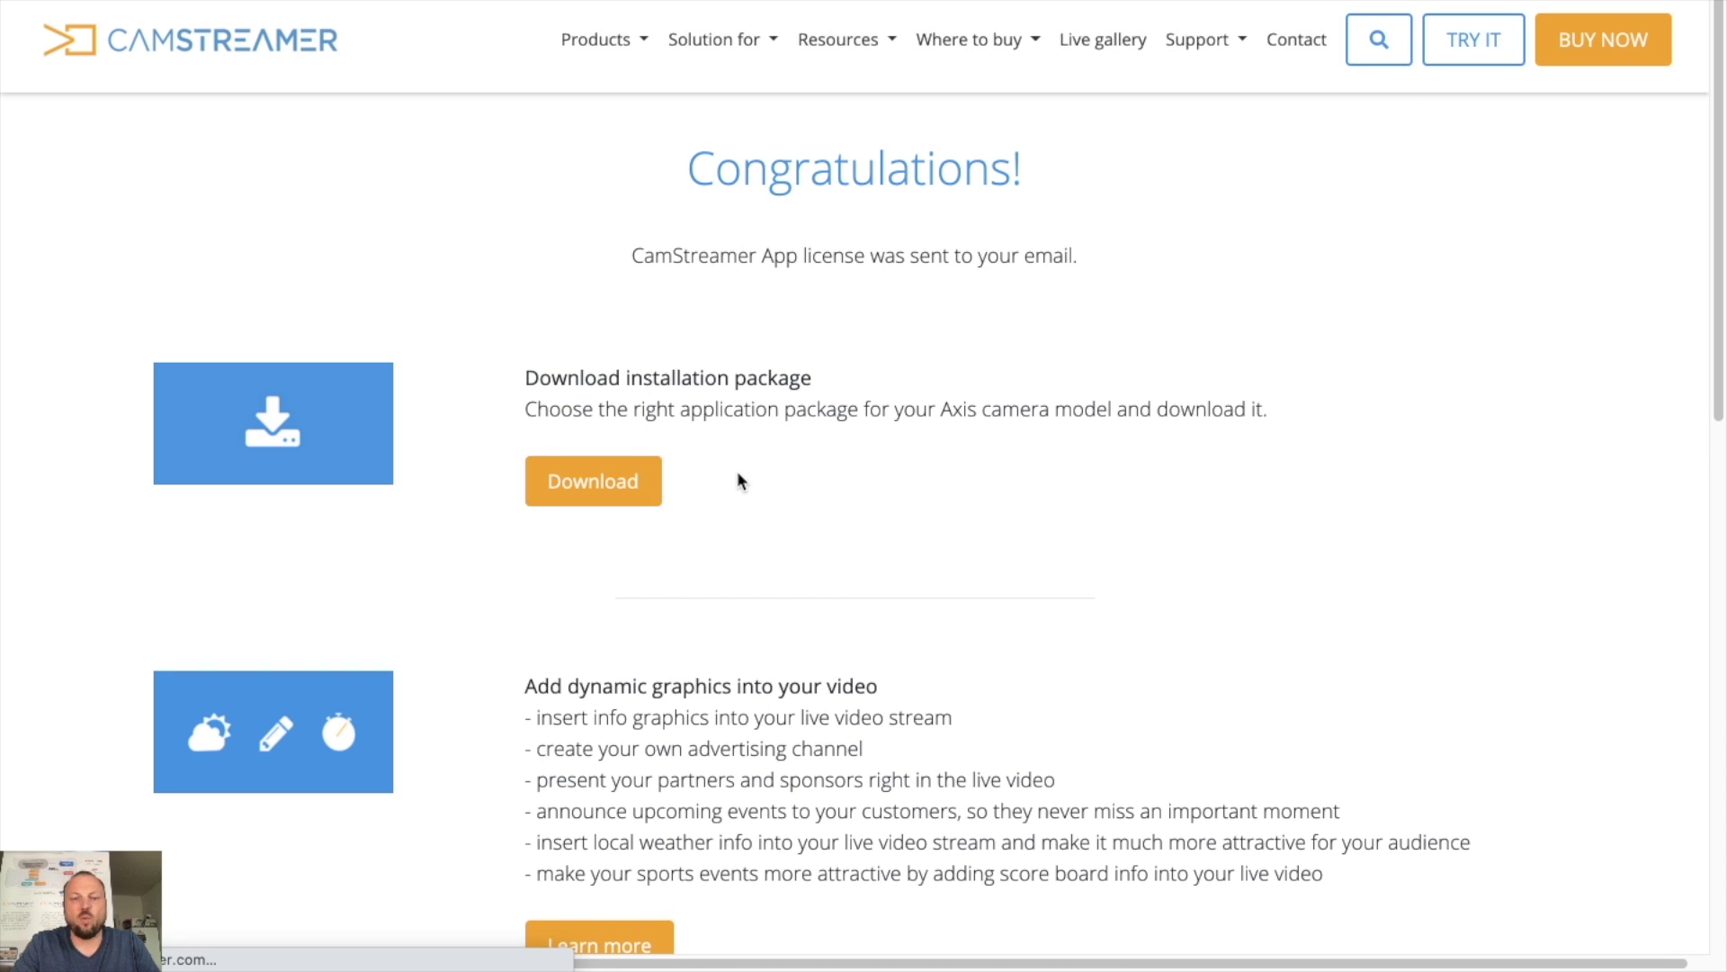
Step: Search for model Q3515 and download CamStreamer App v3.10.0 for the Q3515-LV
{"action": "left_click", "coordinate": [609, 484]}
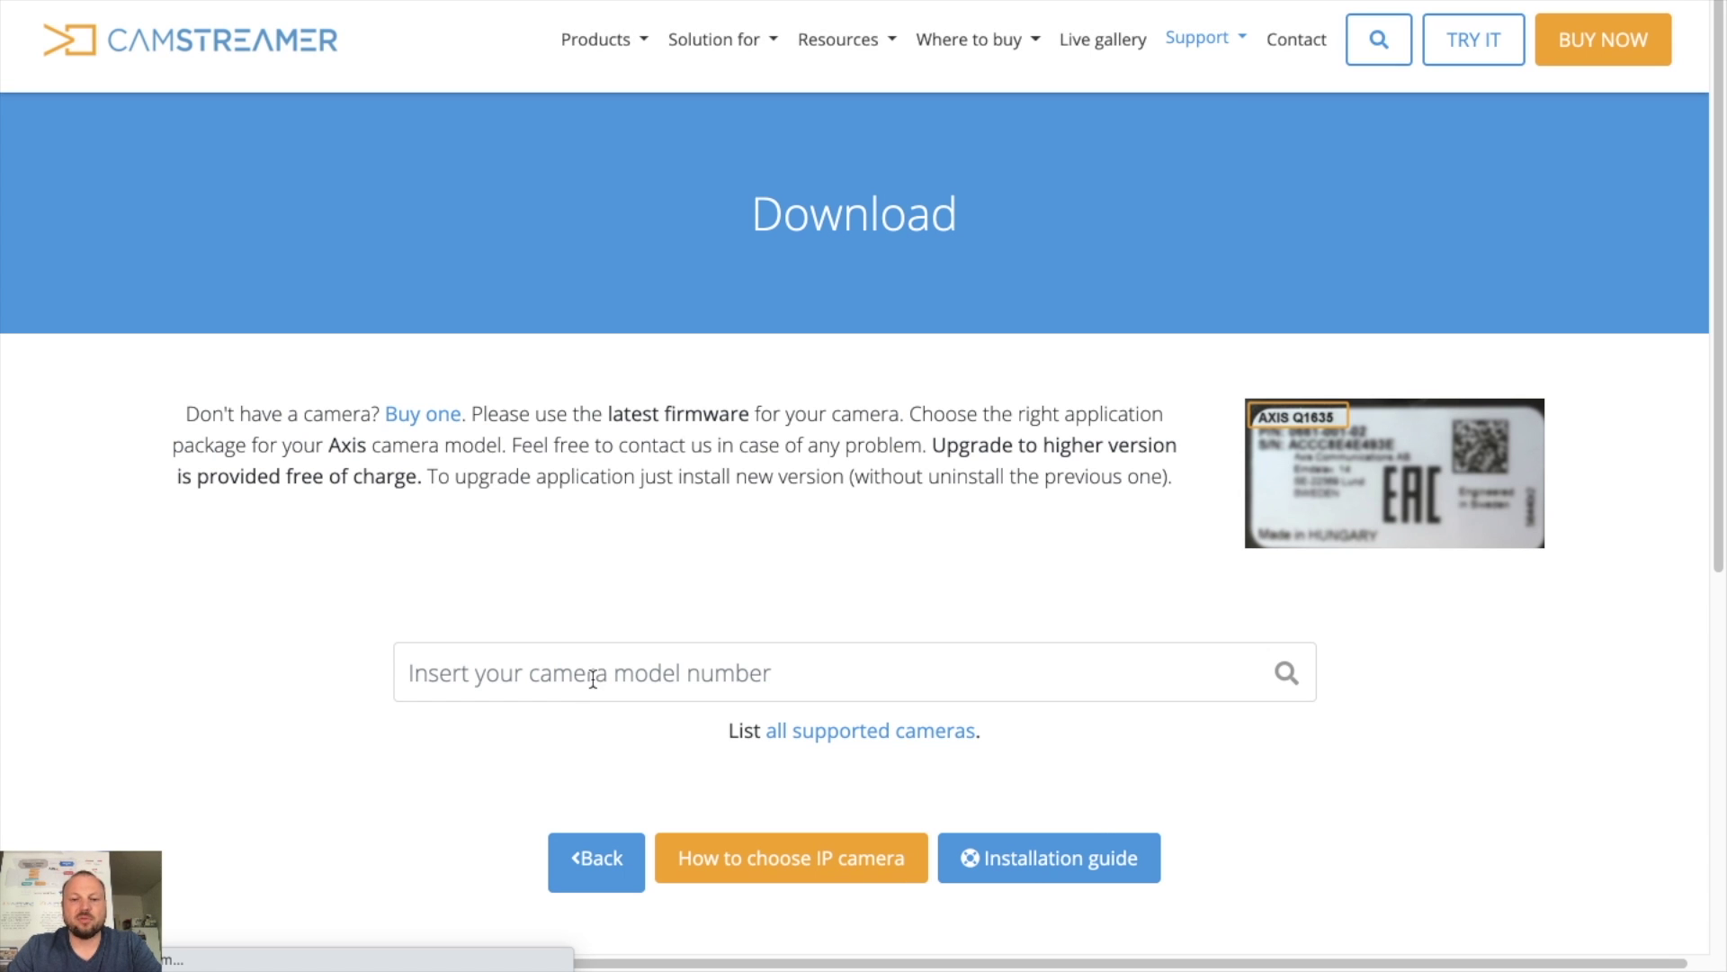
{"action": "left_click", "coordinate": [593, 679]}
{"action": "type", "text": "Q"}
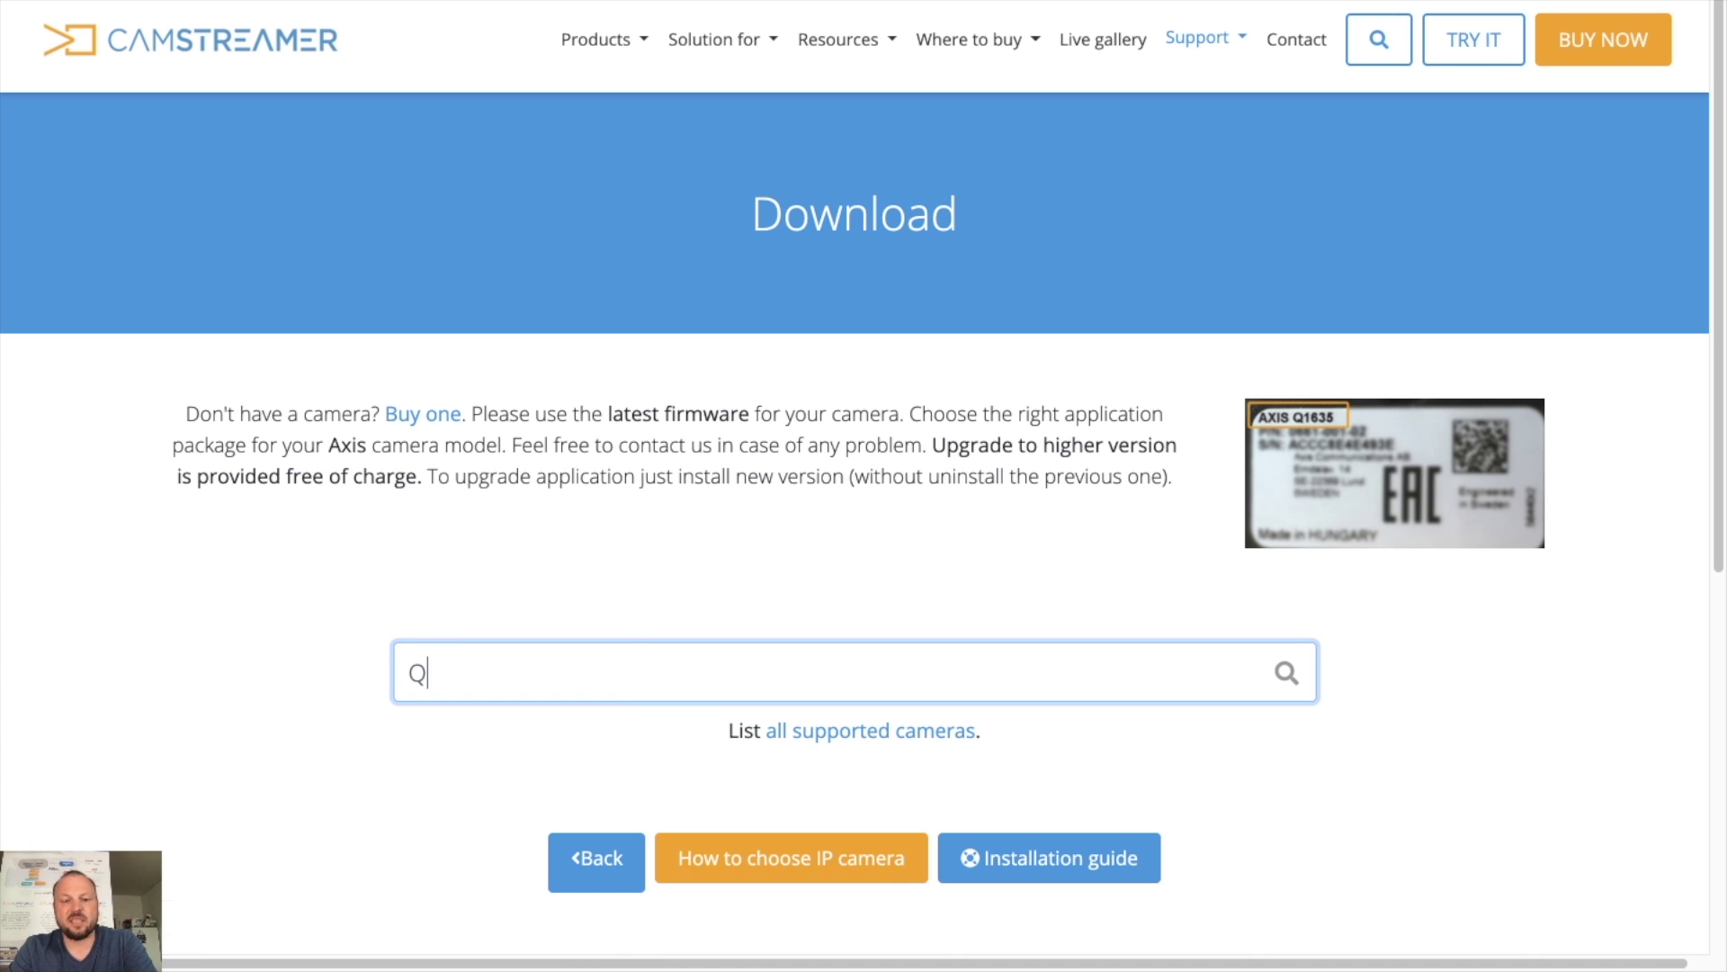
{"action": "type", "text": "3515"}
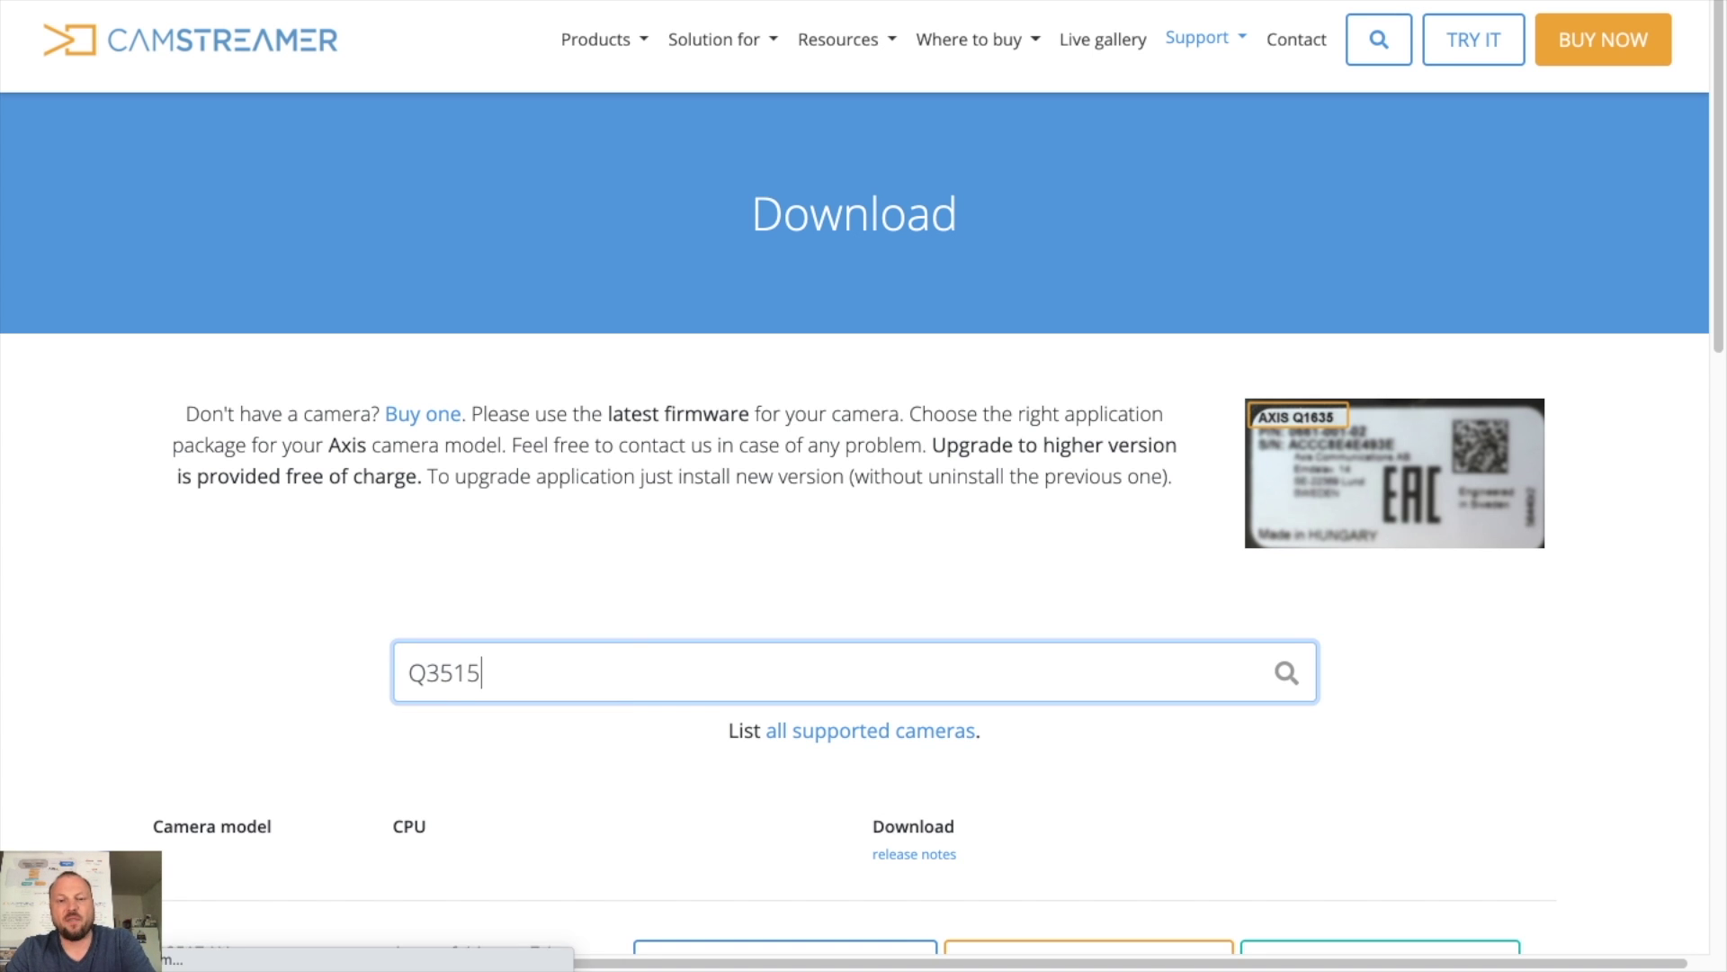
{"action": "scroll", "coordinate": [459, 602], "scroll_direction": "down", "scroll_amount": 3}
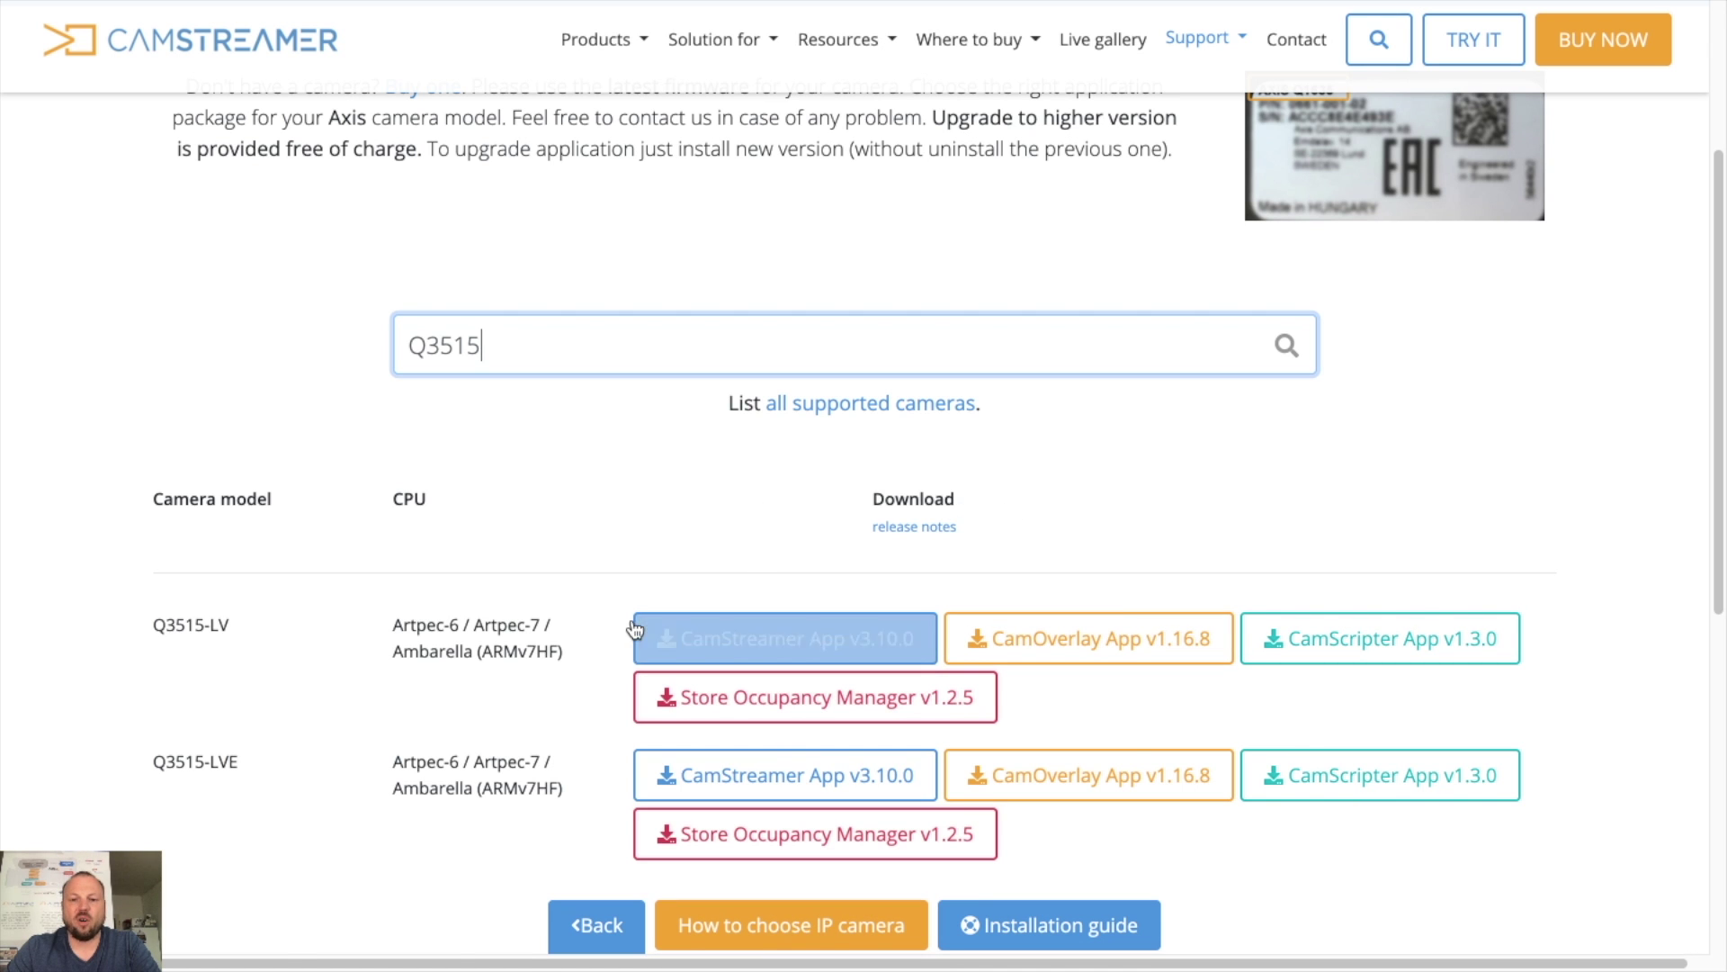
{"action": "left_click", "coordinate": [718, 633]}
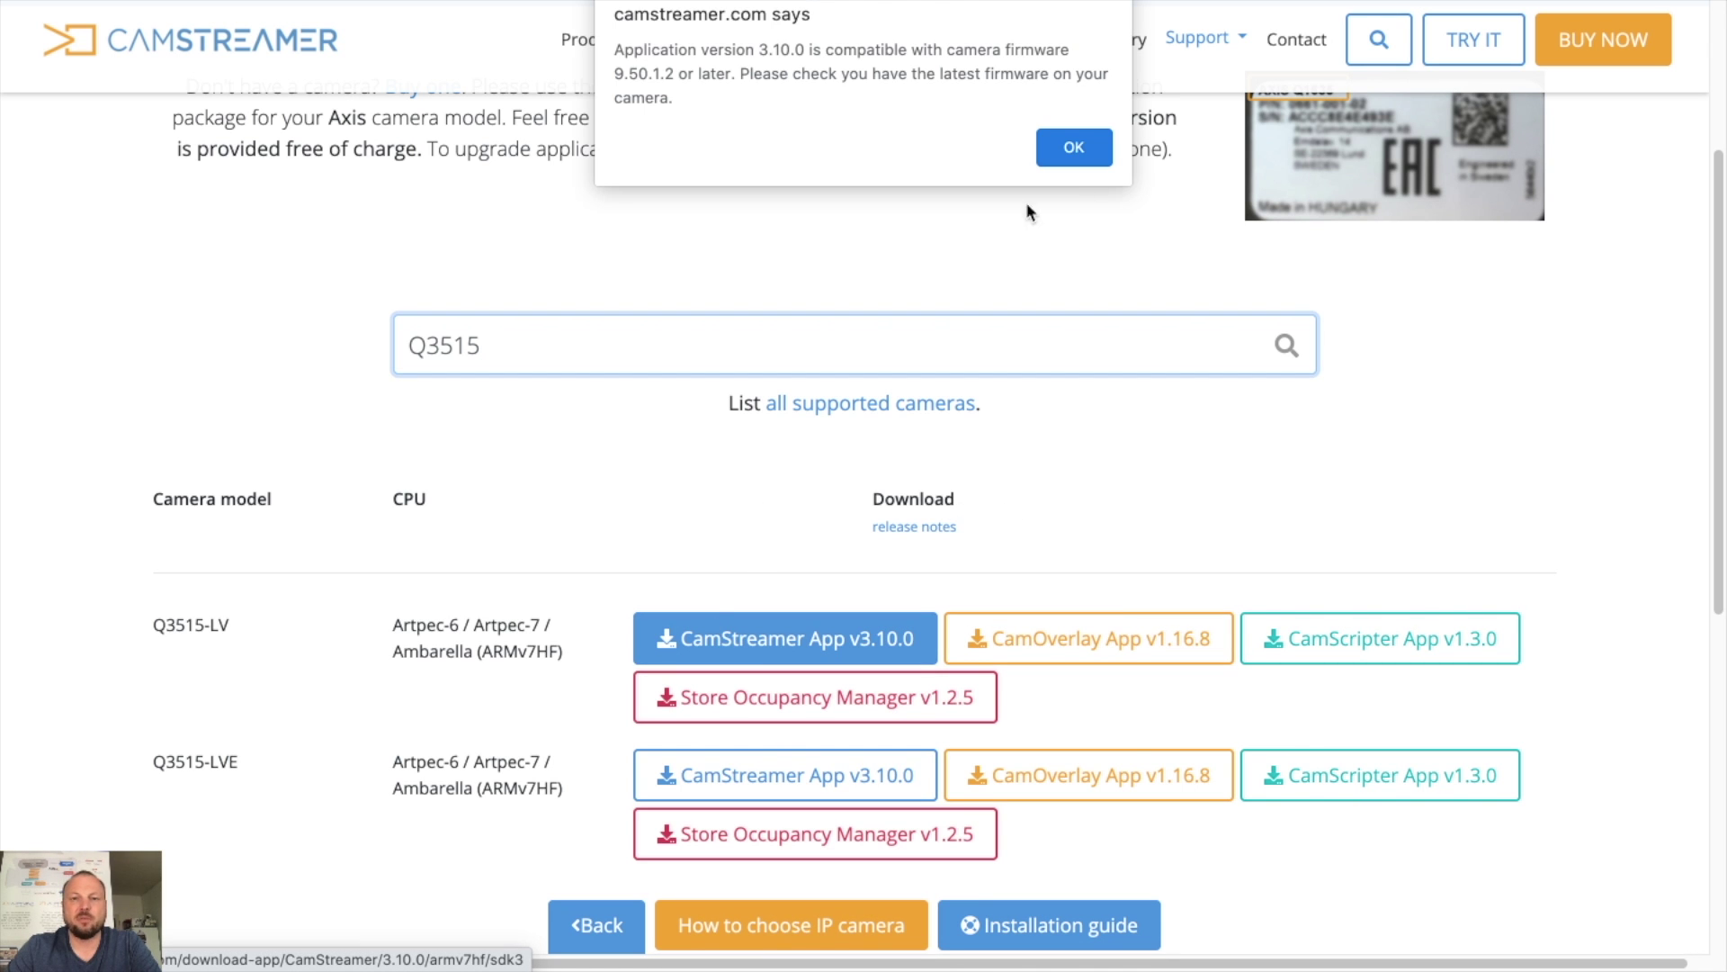
{"action": "left_click", "coordinate": [1076, 148]}
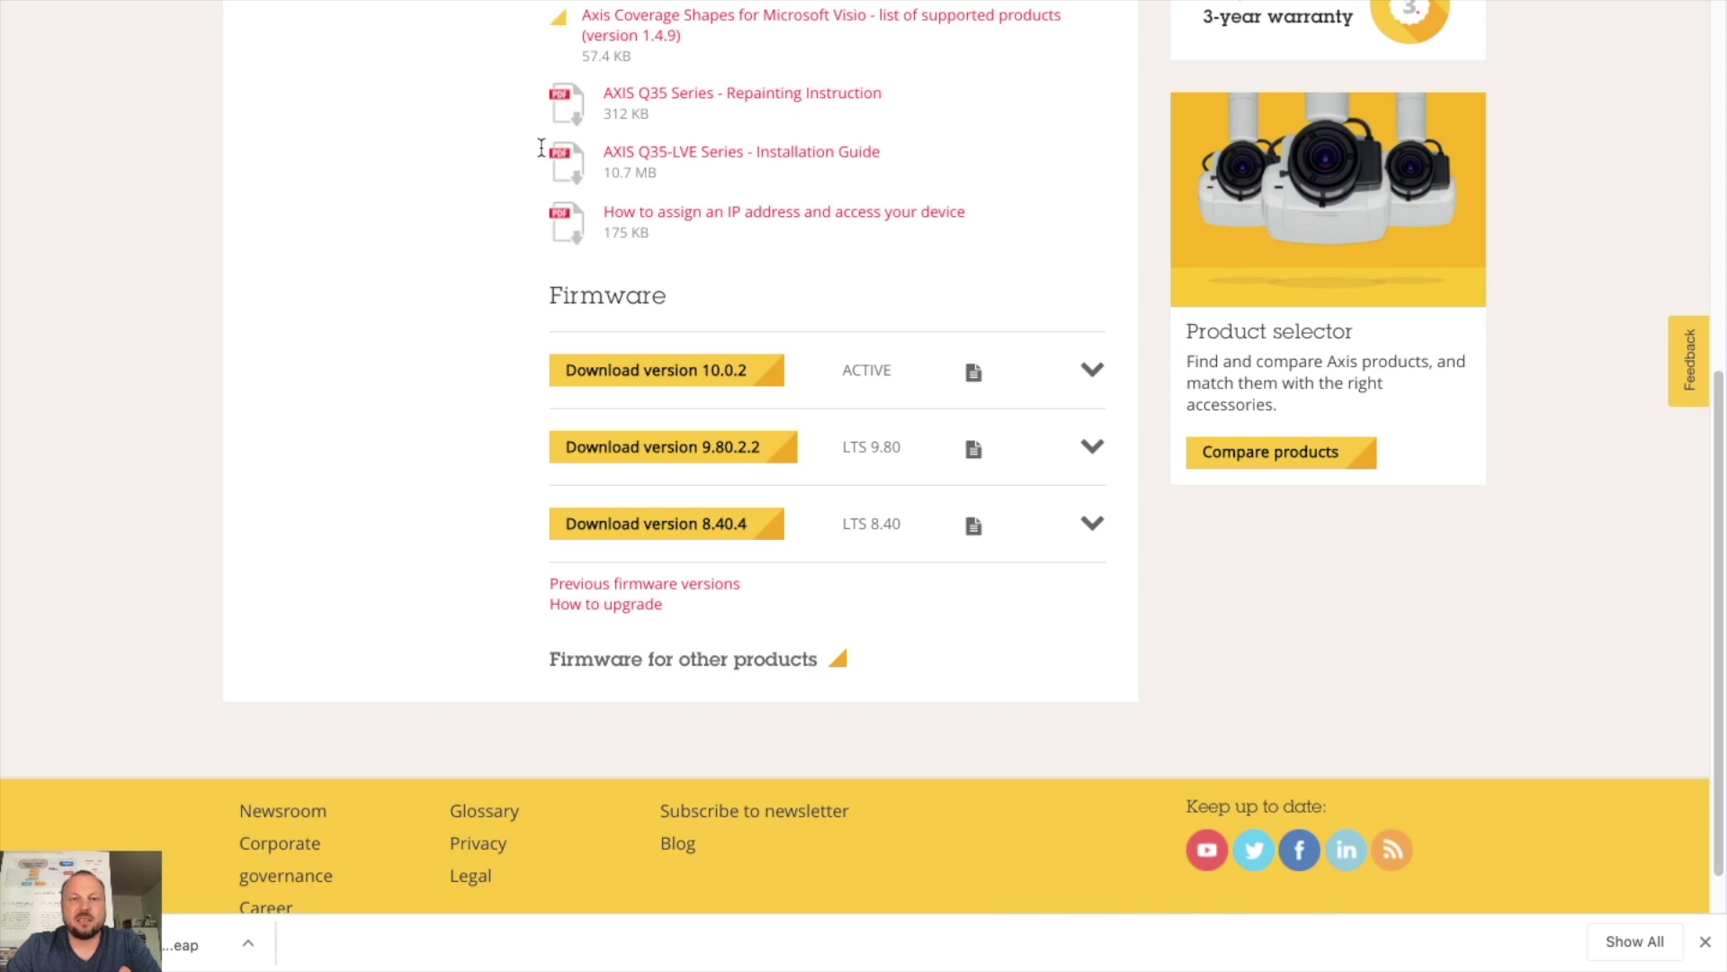
{"action": "scroll", "coordinate": [540, 147], "scroll_direction": "up", "scroll_amount": 10}
Step: Show the camera's Apps tab listing CamScripter App, CameraConnector and the Add option
{"action": "scroll", "coordinate": [542, 157], "scroll_direction": "down", "scroll_amount": 1}
{"action": "scroll", "coordinate": [543, 157], "scroll_direction": "down", "scroll_amount": 15}
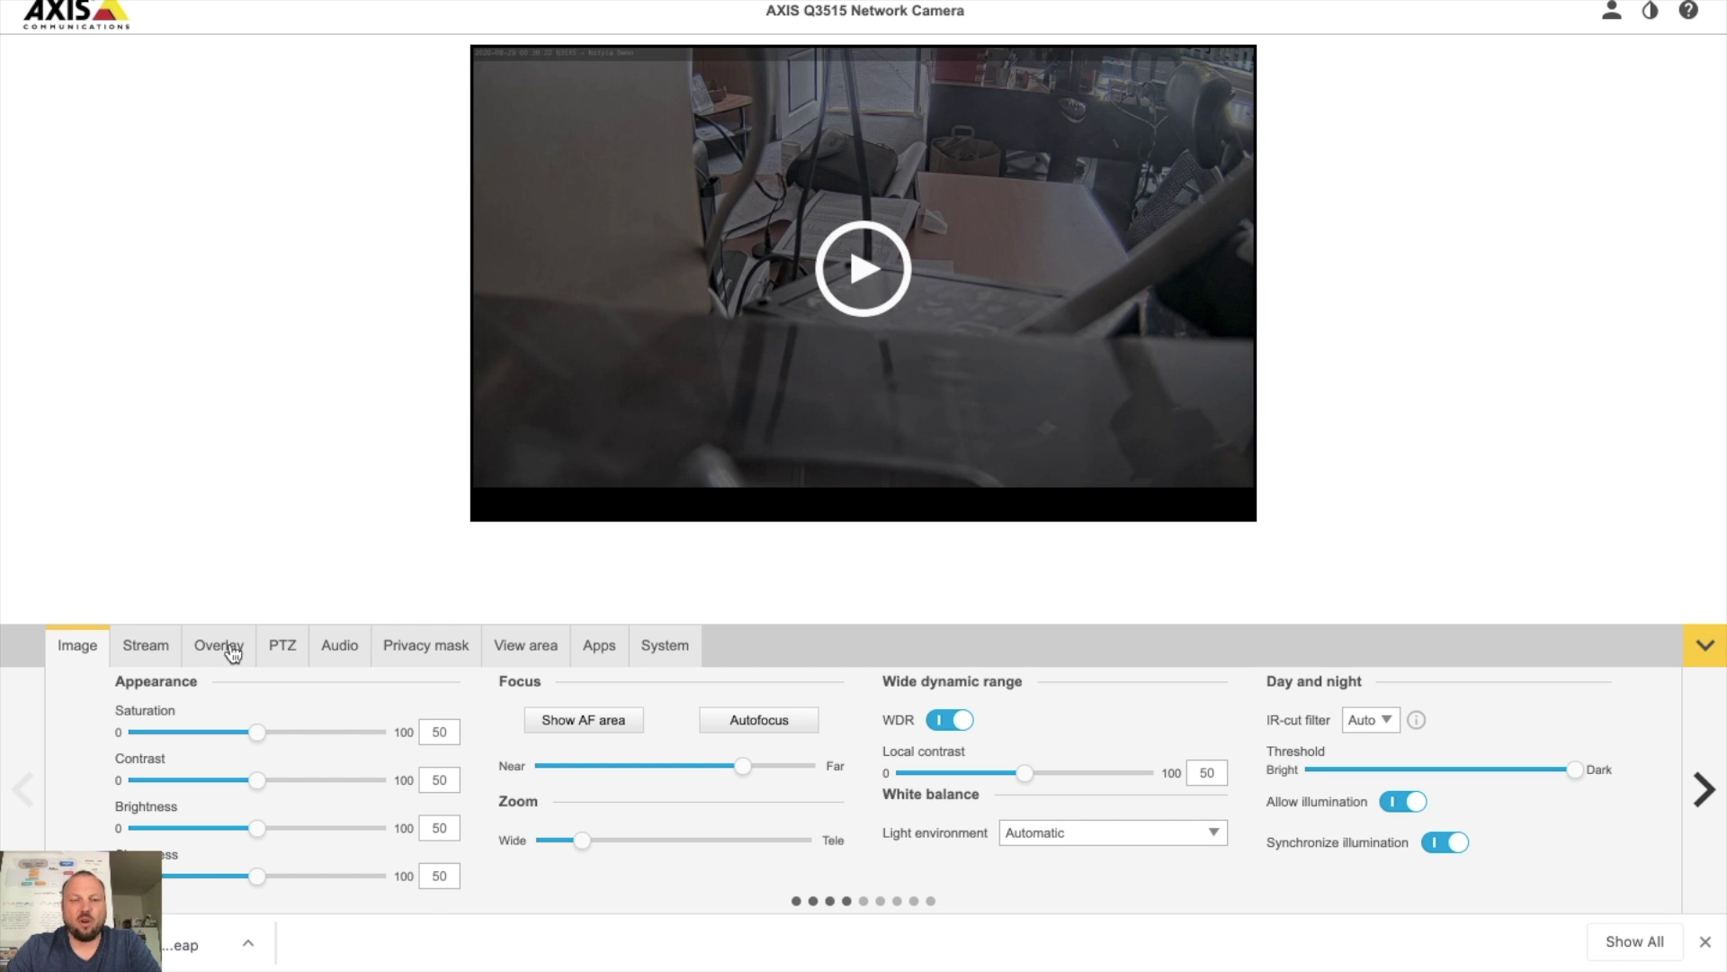
{"action": "left_click", "coordinate": [600, 660]}
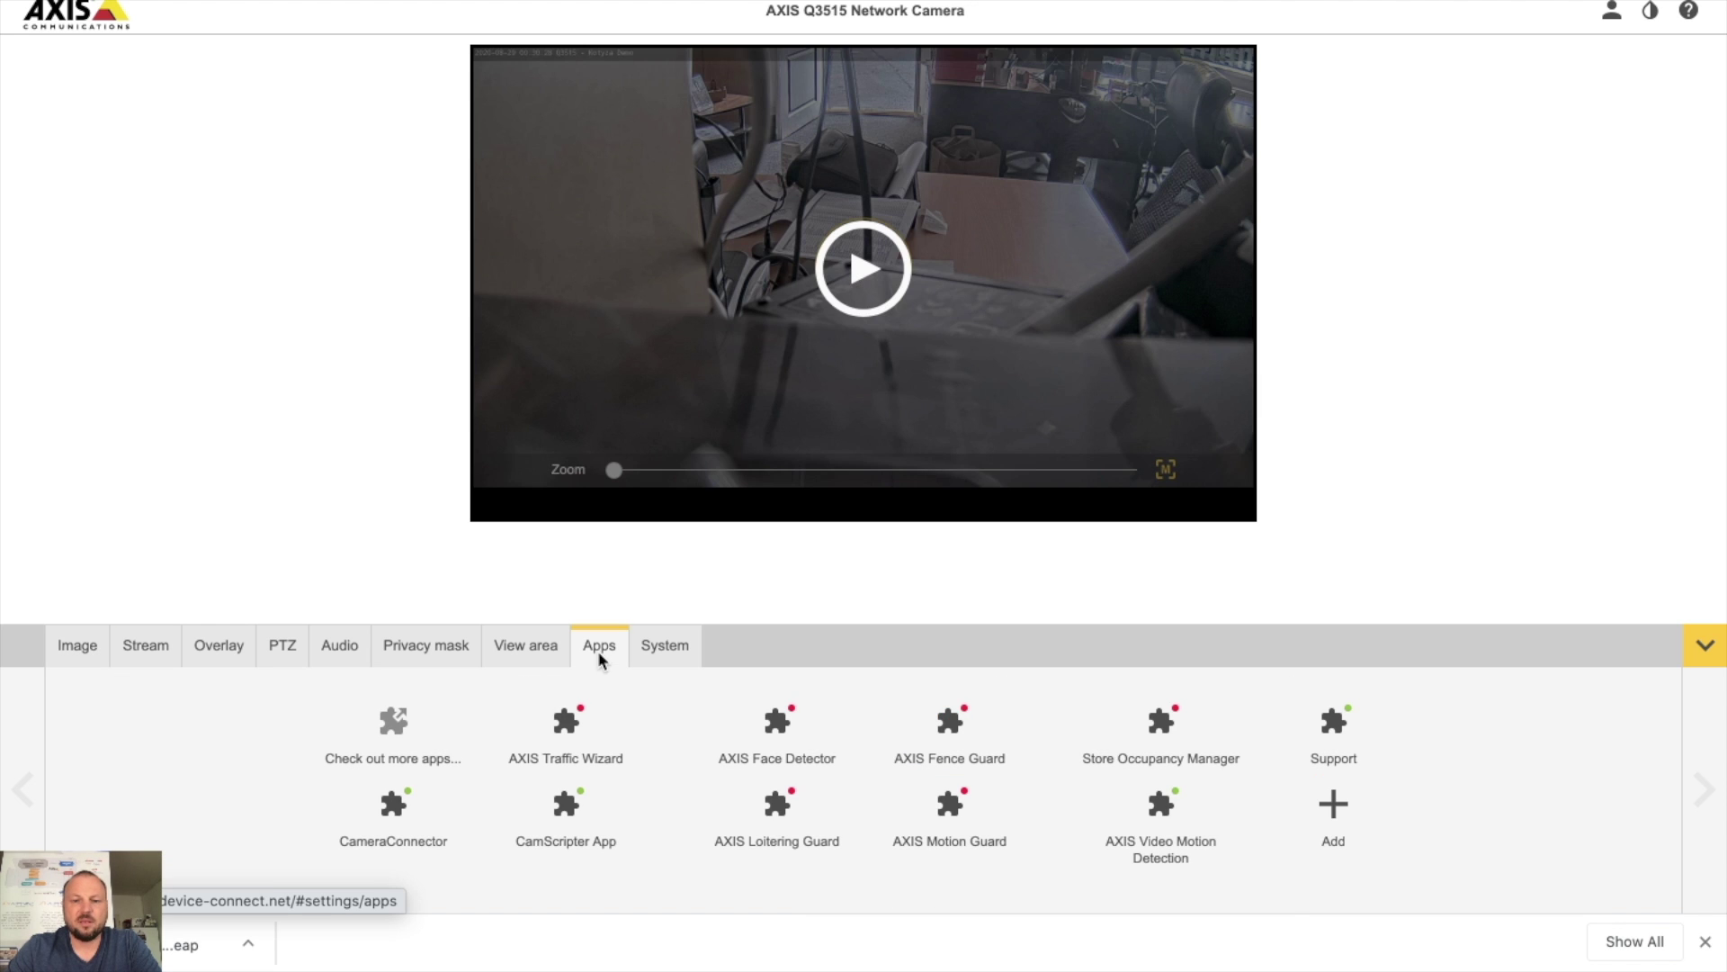
Step: Upload and install CamStreamer_3.10.0_armv7hf_sdk3.eap from Downloads on the camera
{"action": "left_click", "coordinate": [1337, 817]}
{"action": "left_click", "coordinate": [733, 708]}
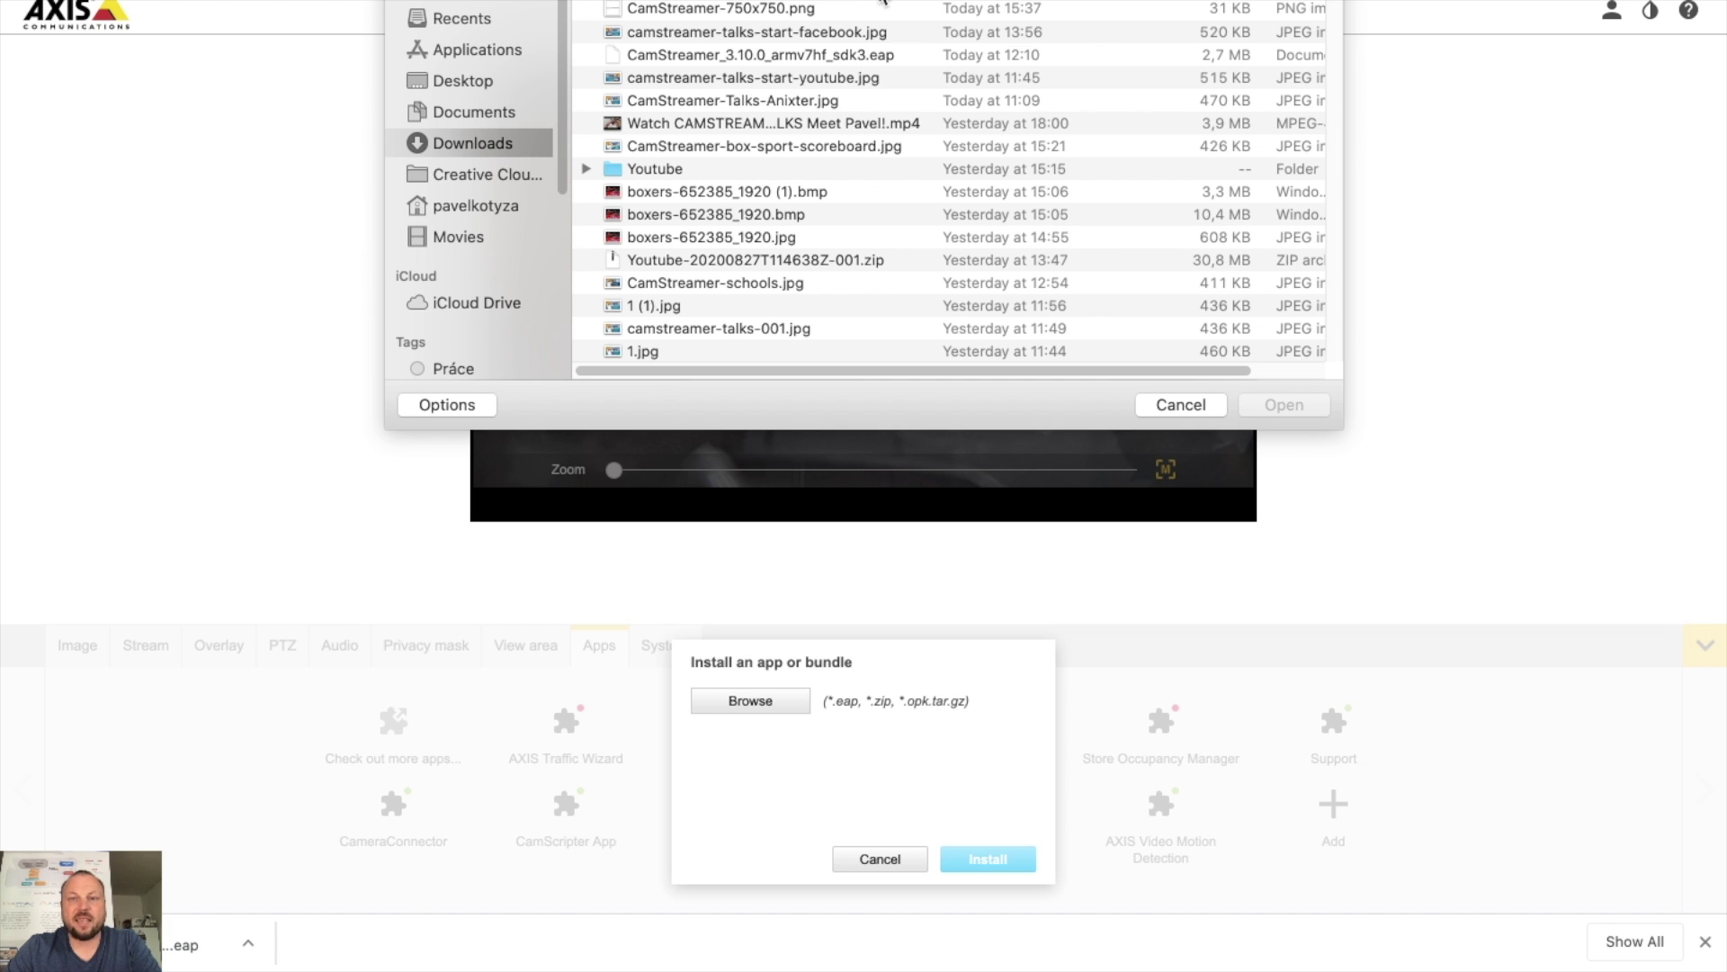
{"action": "left_click", "coordinate": [820, 55]}
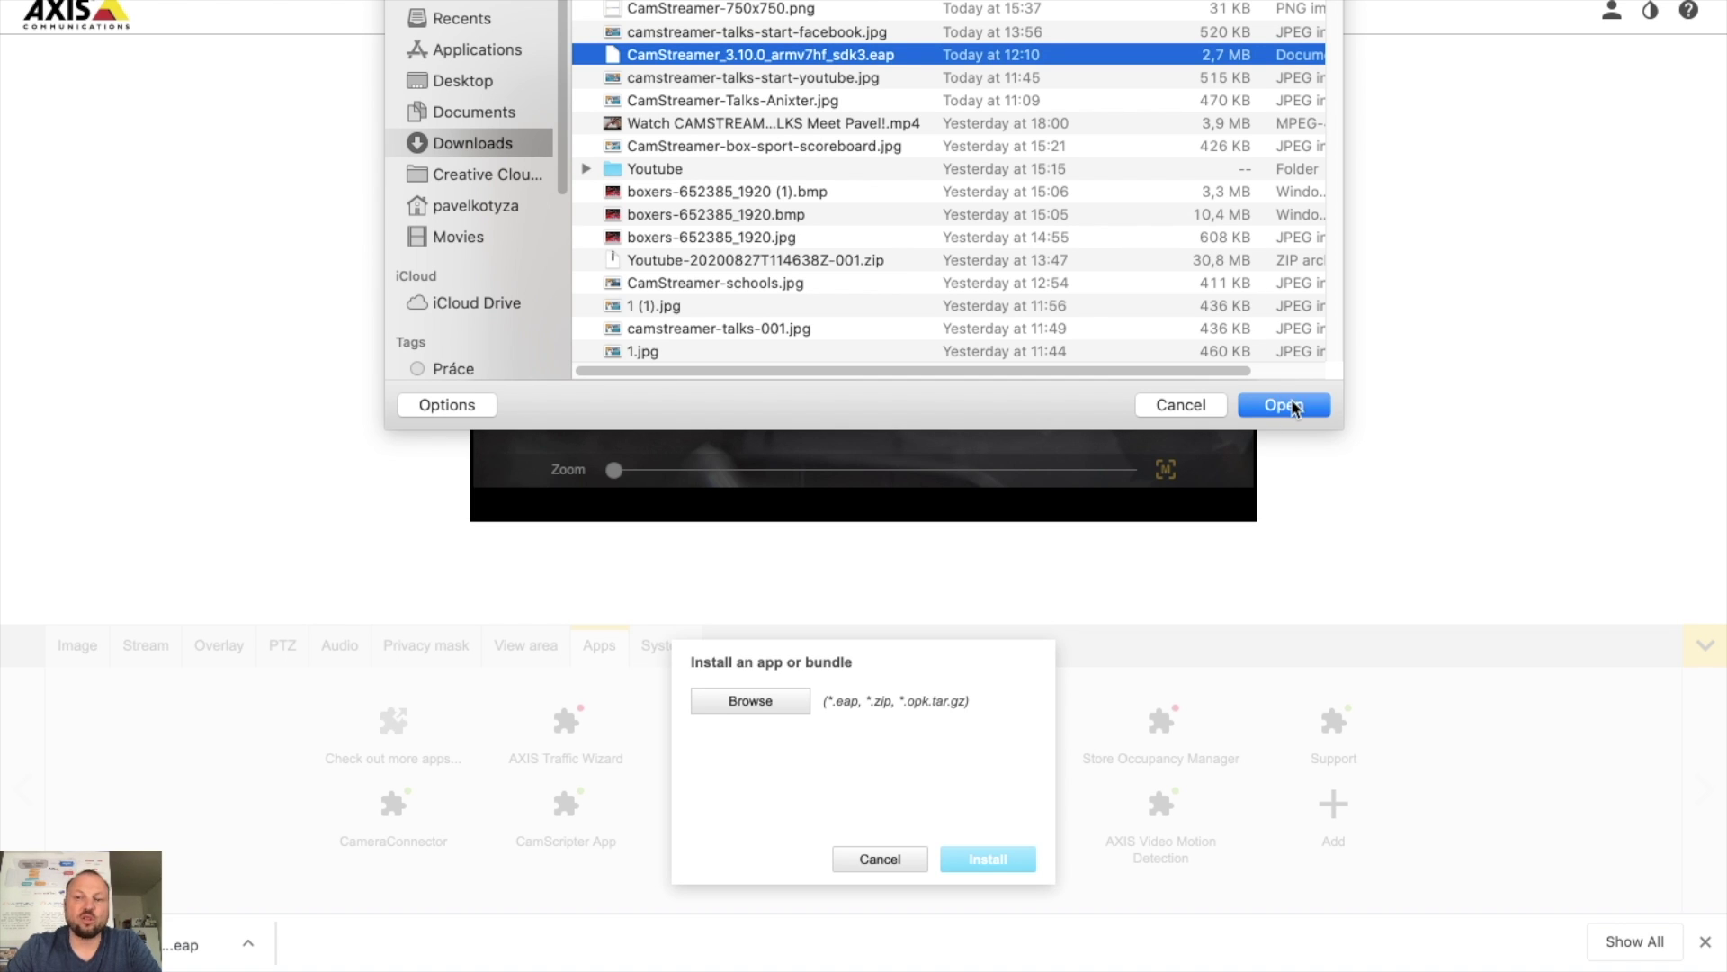
{"action": "left_click", "coordinate": [1285, 406]}
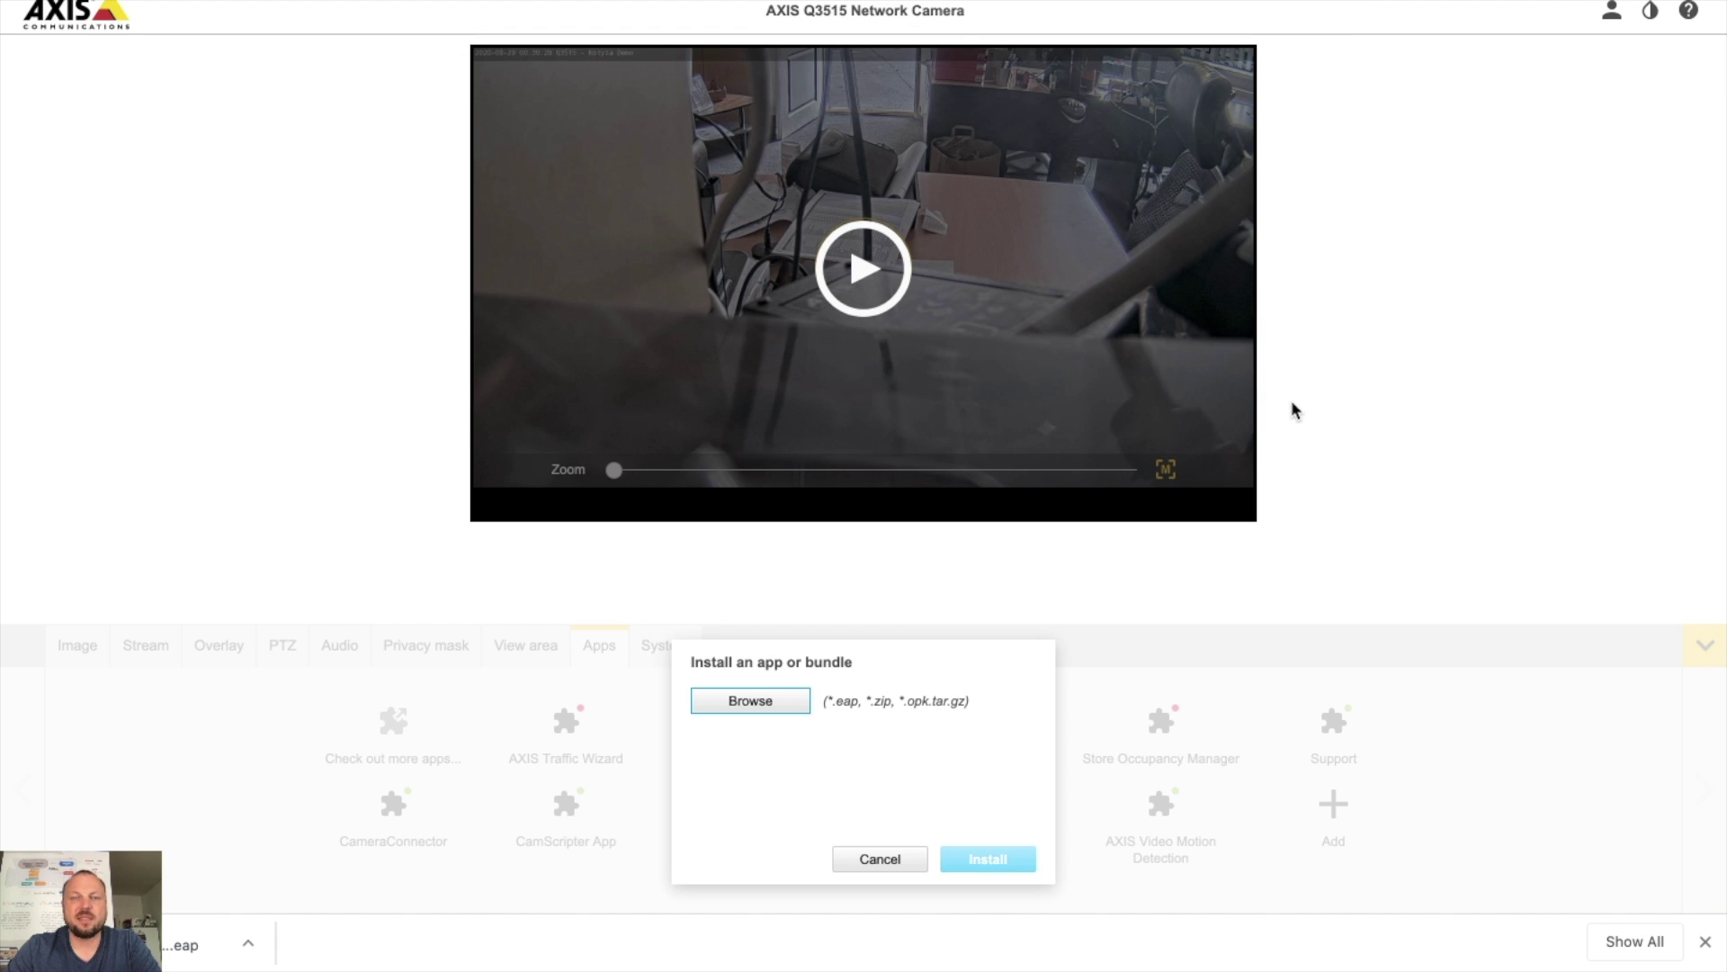
{"action": "left_click", "coordinate": [1012, 861]}
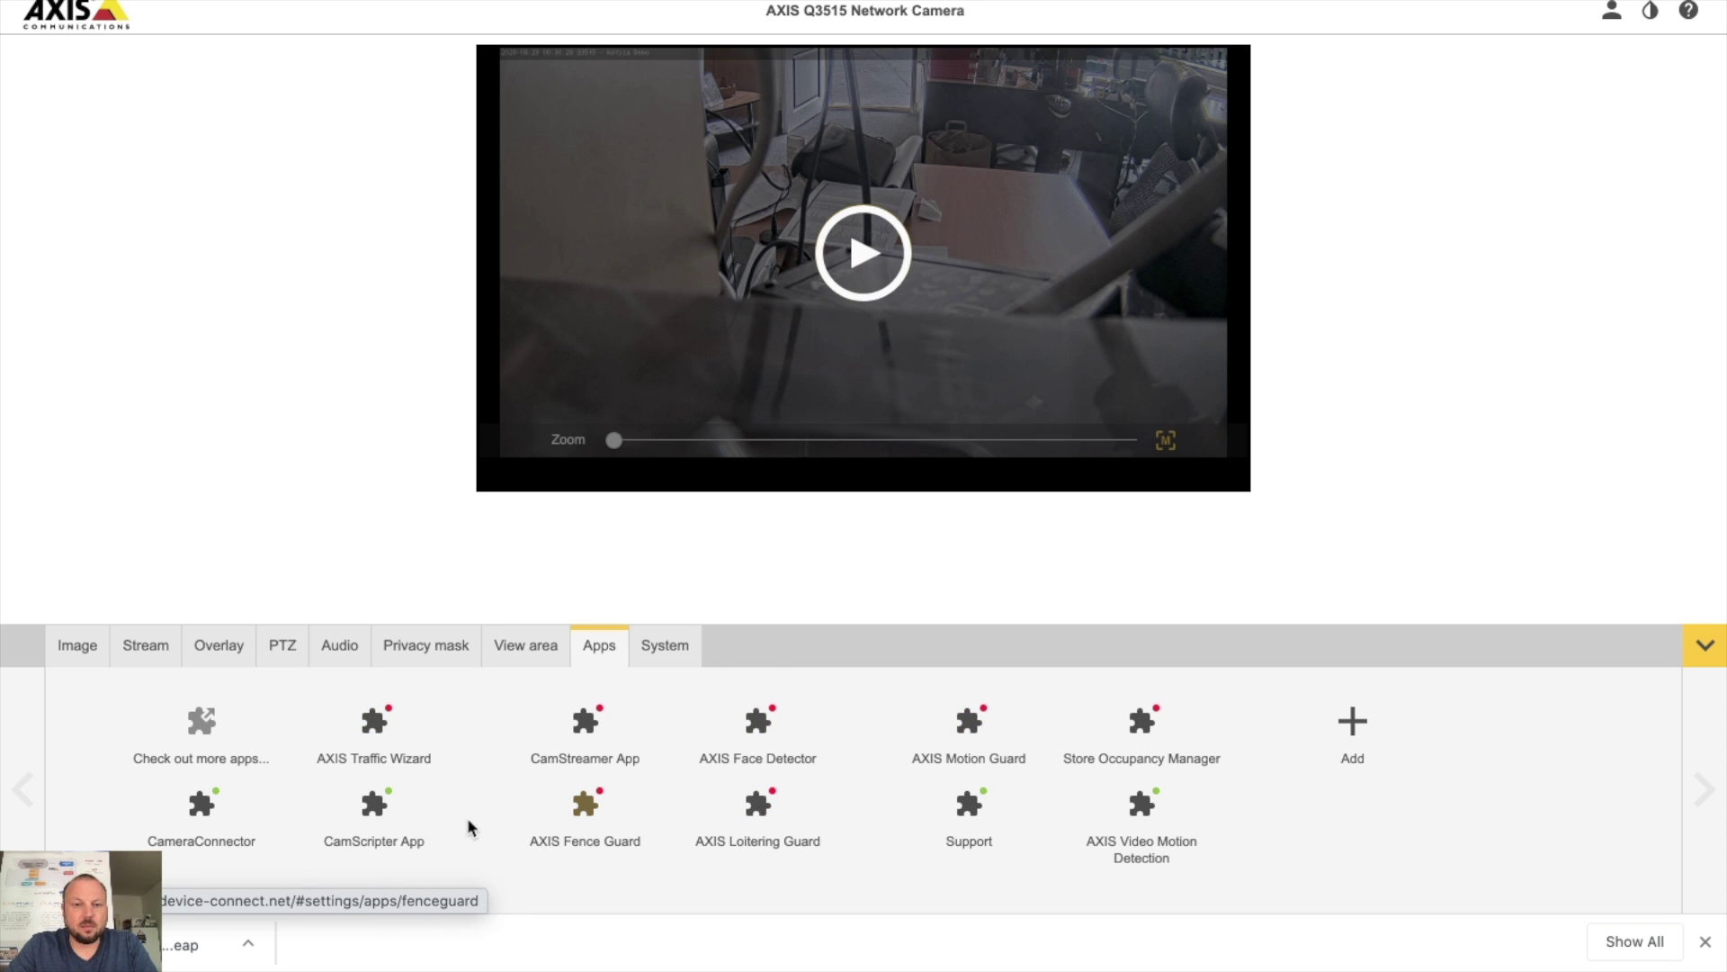
Step: Switch CamStreamer App on, open its interface, and continue past the introduction
{"action": "left_click", "coordinate": [574, 725]}
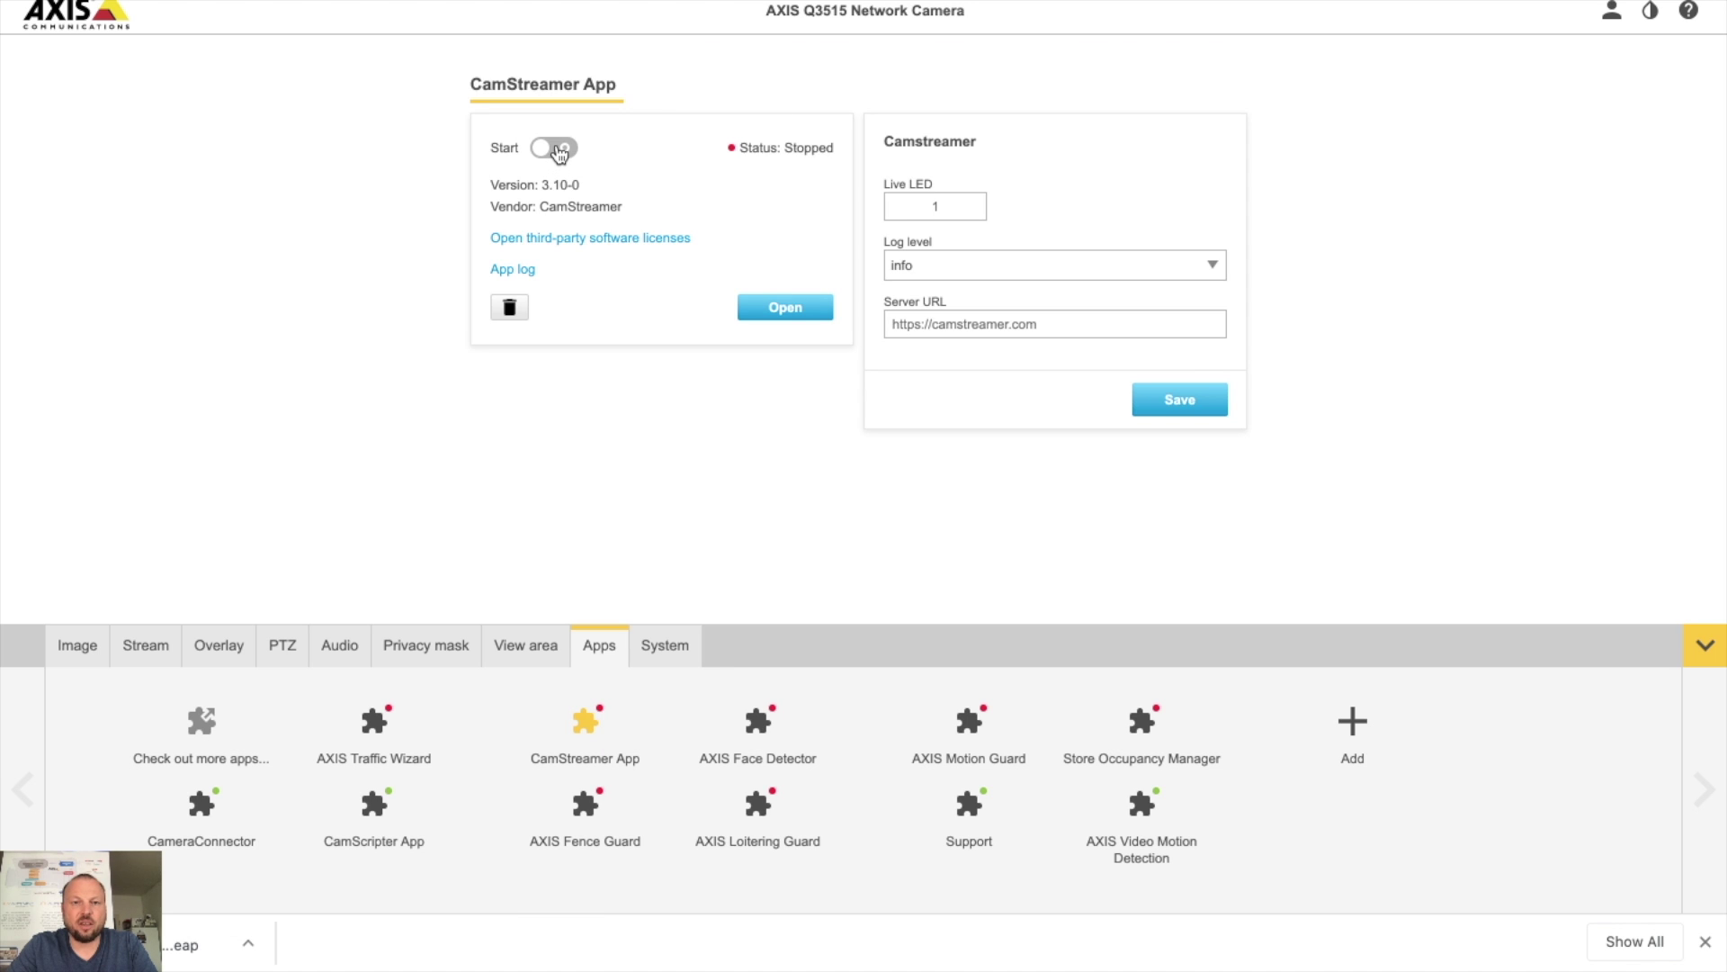
{"action": "left_click", "coordinate": [546, 150]}
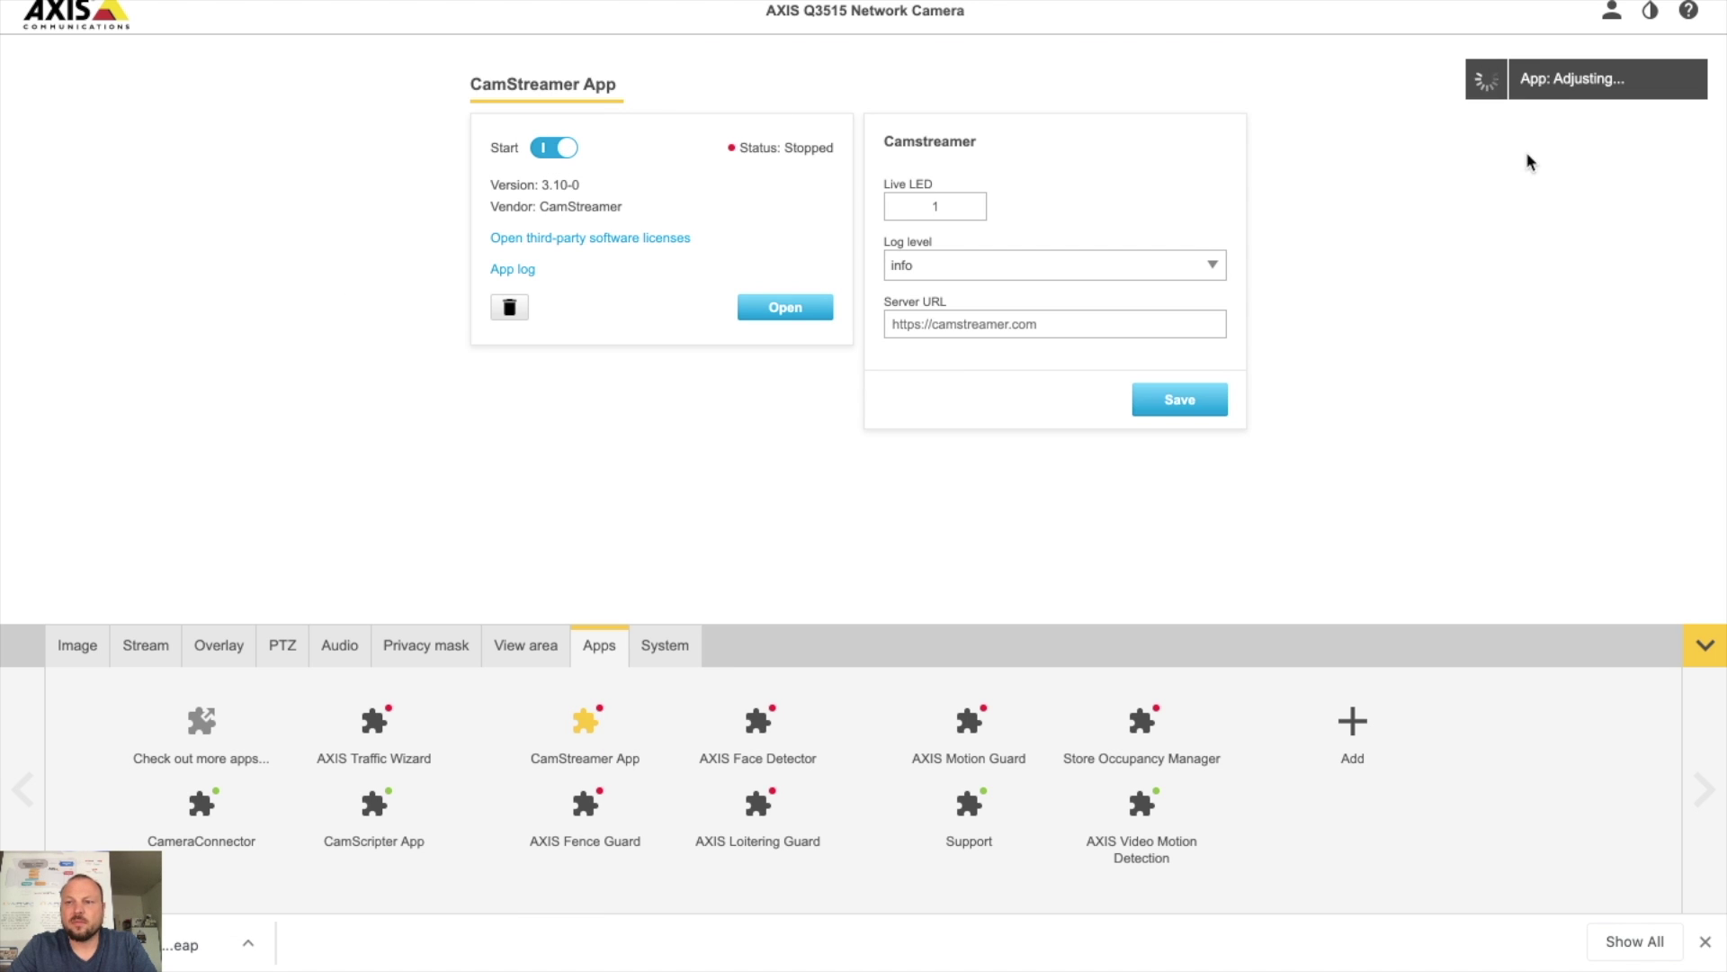
{"action": "left_click", "coordinate": [784, 309]}
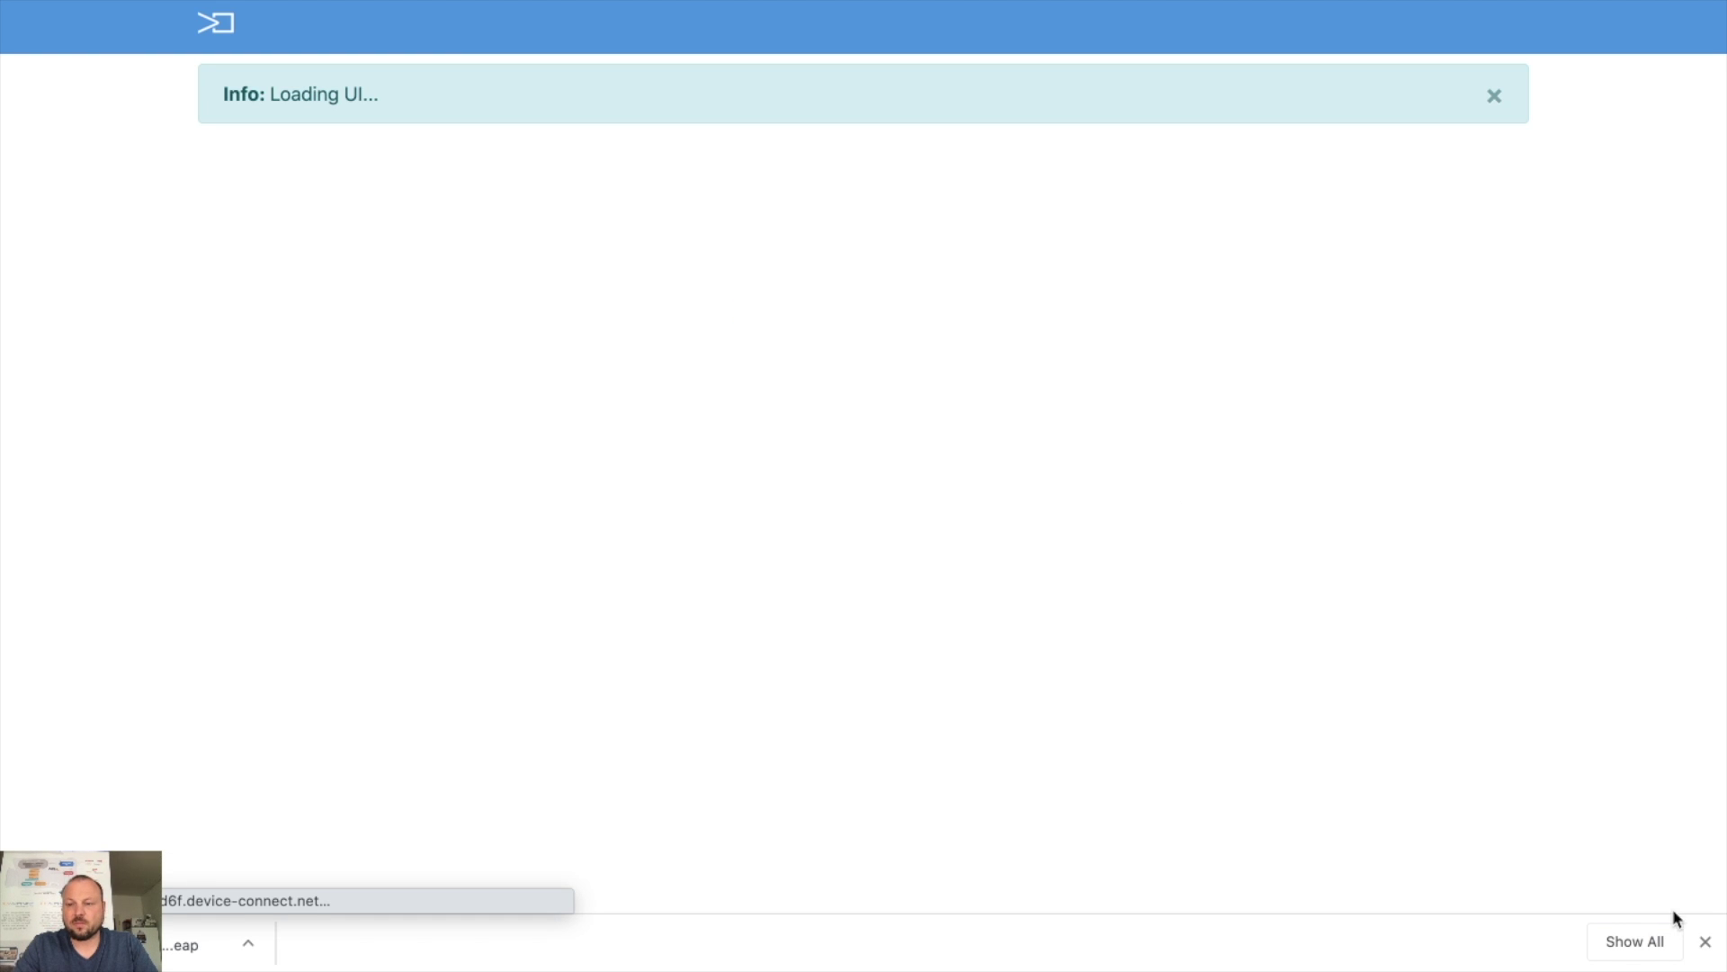
{"action": "left_click", "coordinate": [1705, 941]}
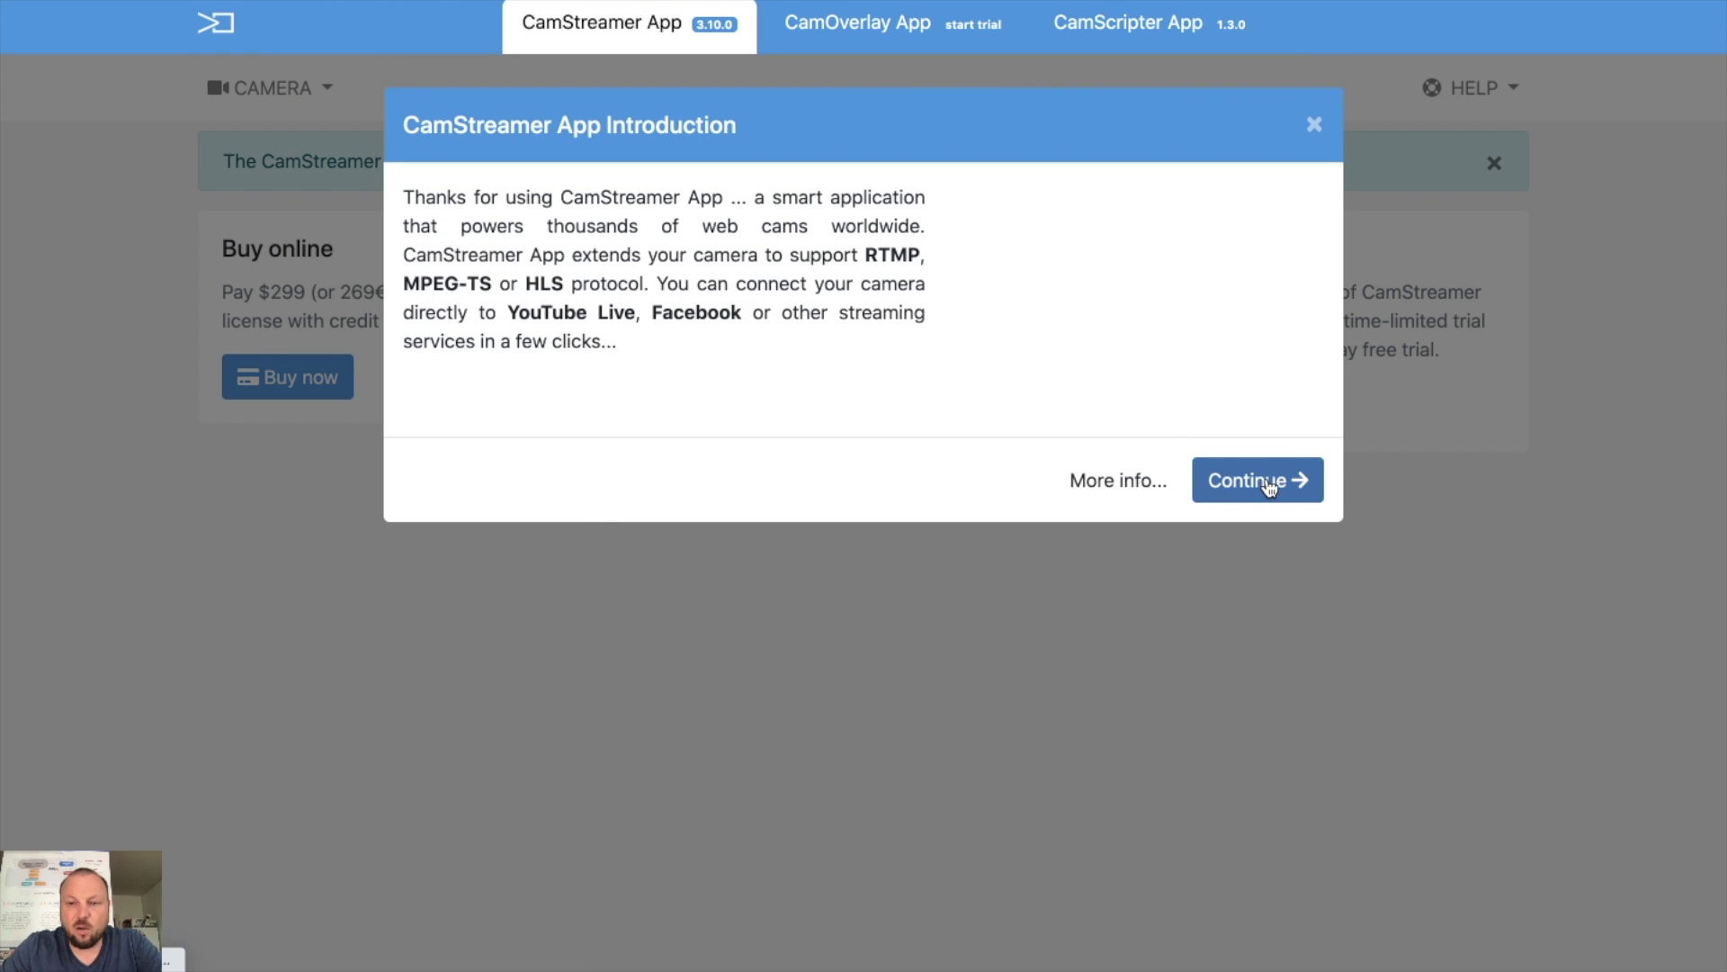
{"action": "left_click", "coordinate": [1267, 482]}
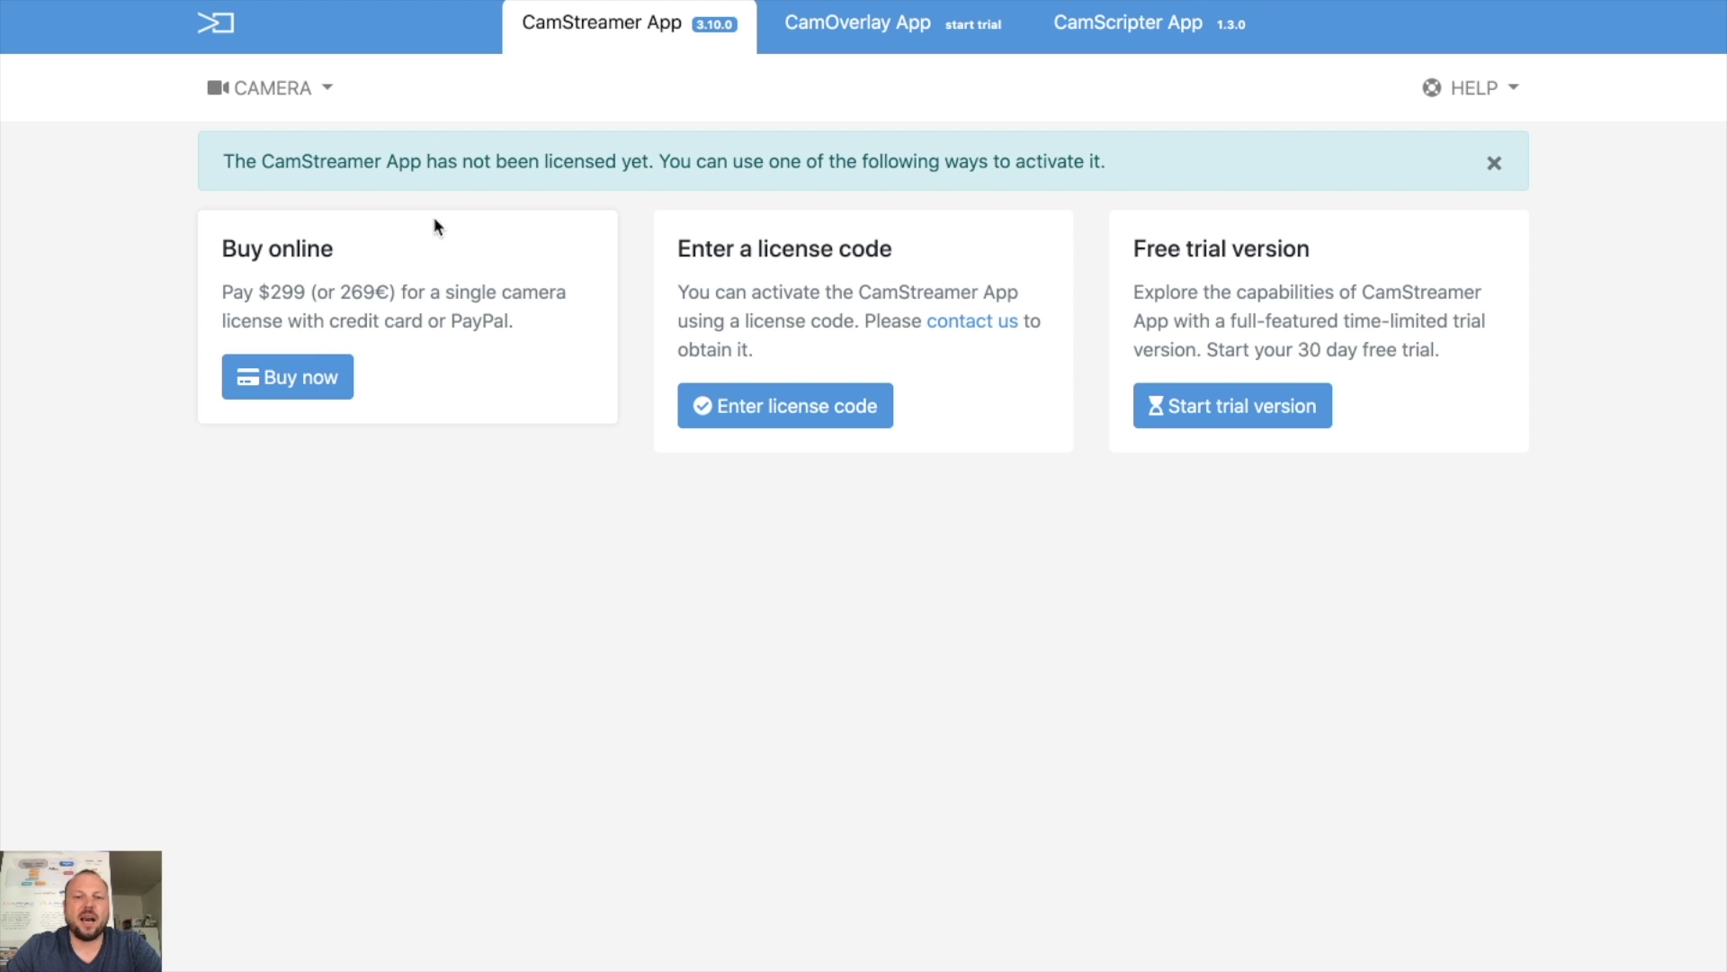
Step: Request a trial licence code for the camera with the contact e-mail and EULA agreement
{"action": "left_click", "coordinate": [1206, 402]}
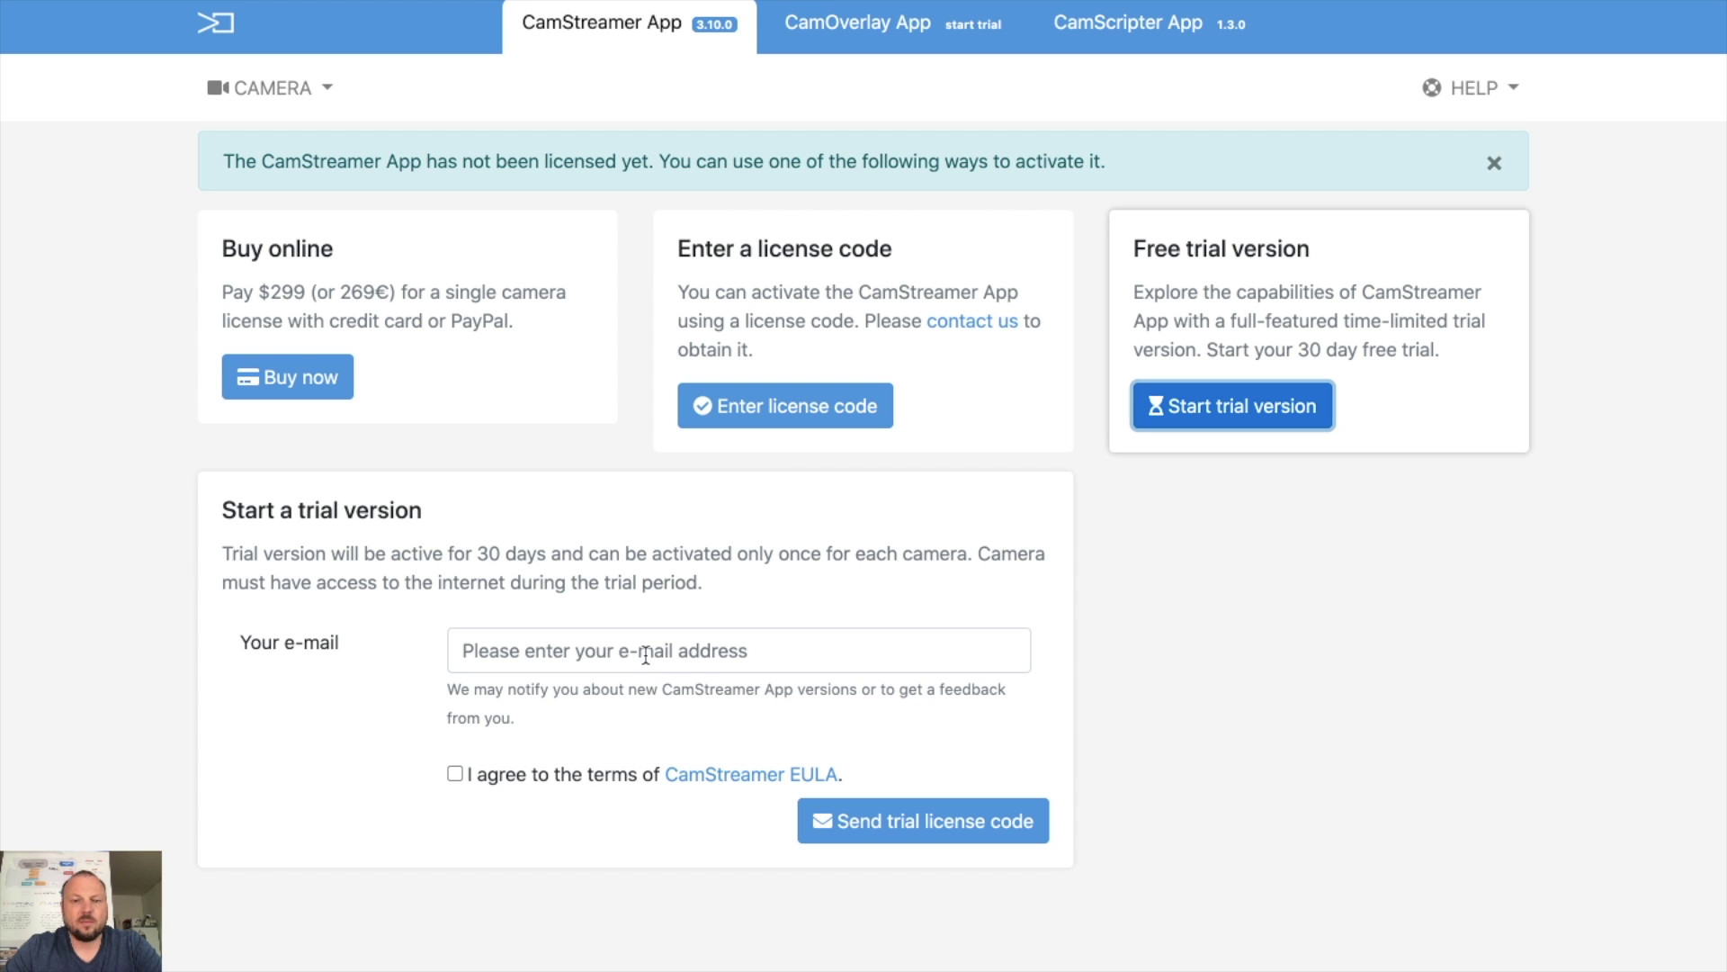
{"action": "left_click", "coordinate": [760, 406]}
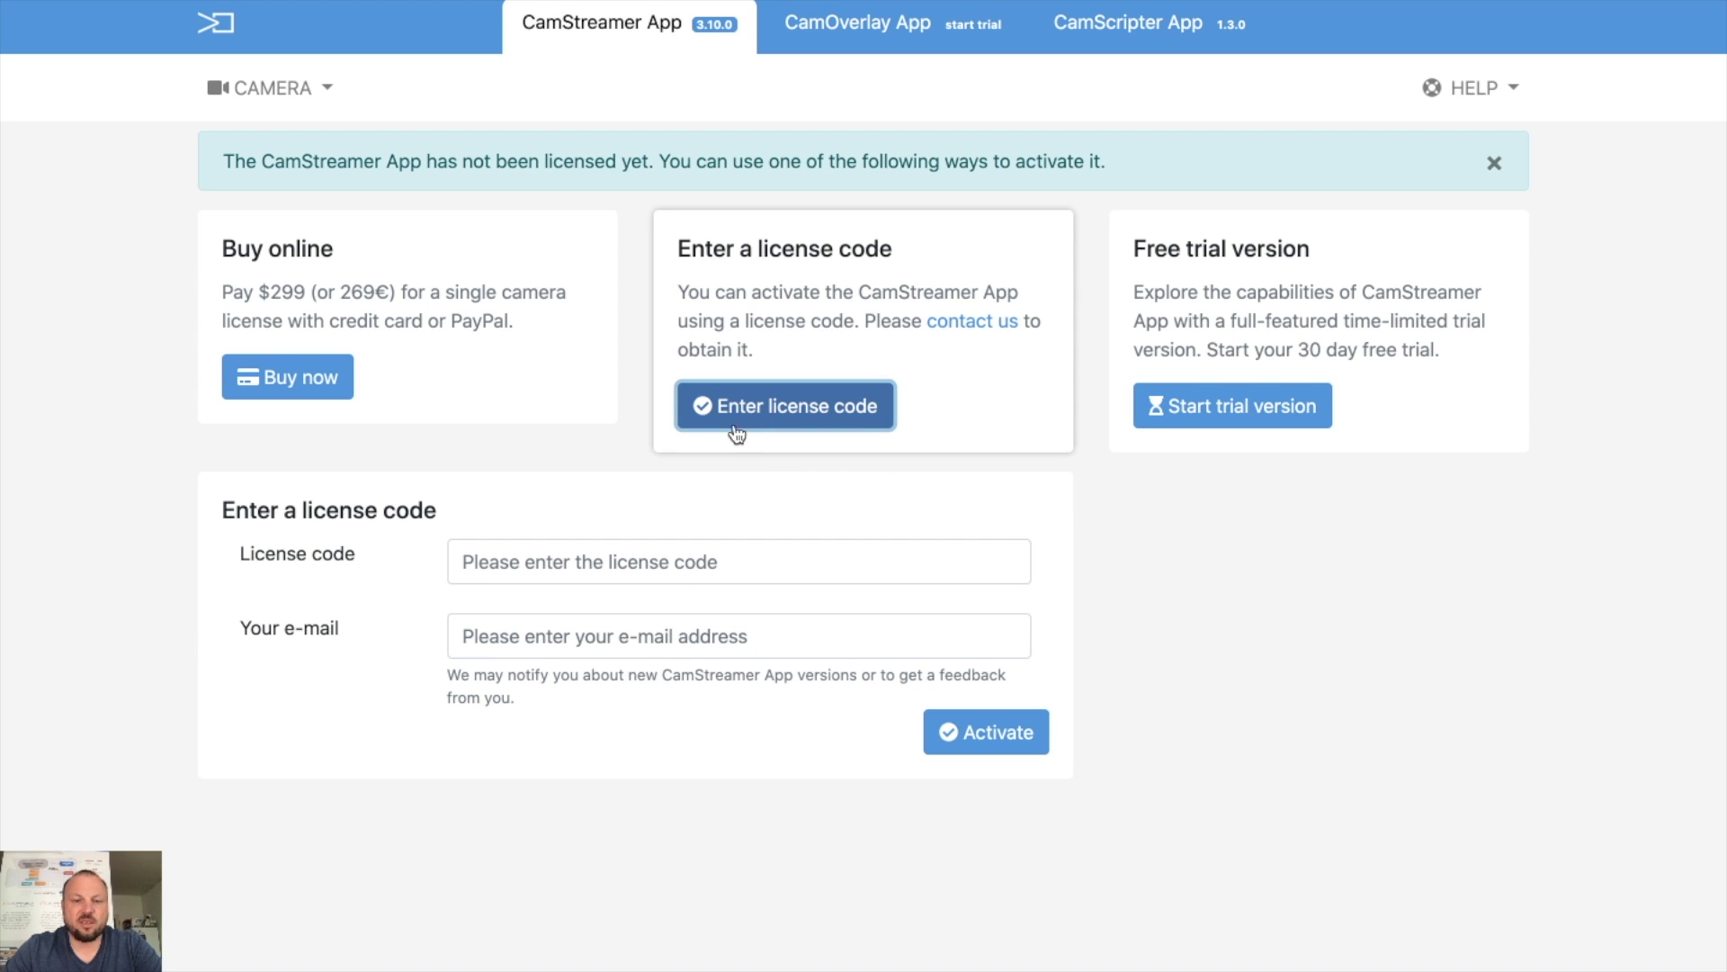
{"action": "left_click", "coordinate": [1212, 405]}
{"action": "left_click", "coordinate": [602, 662]}
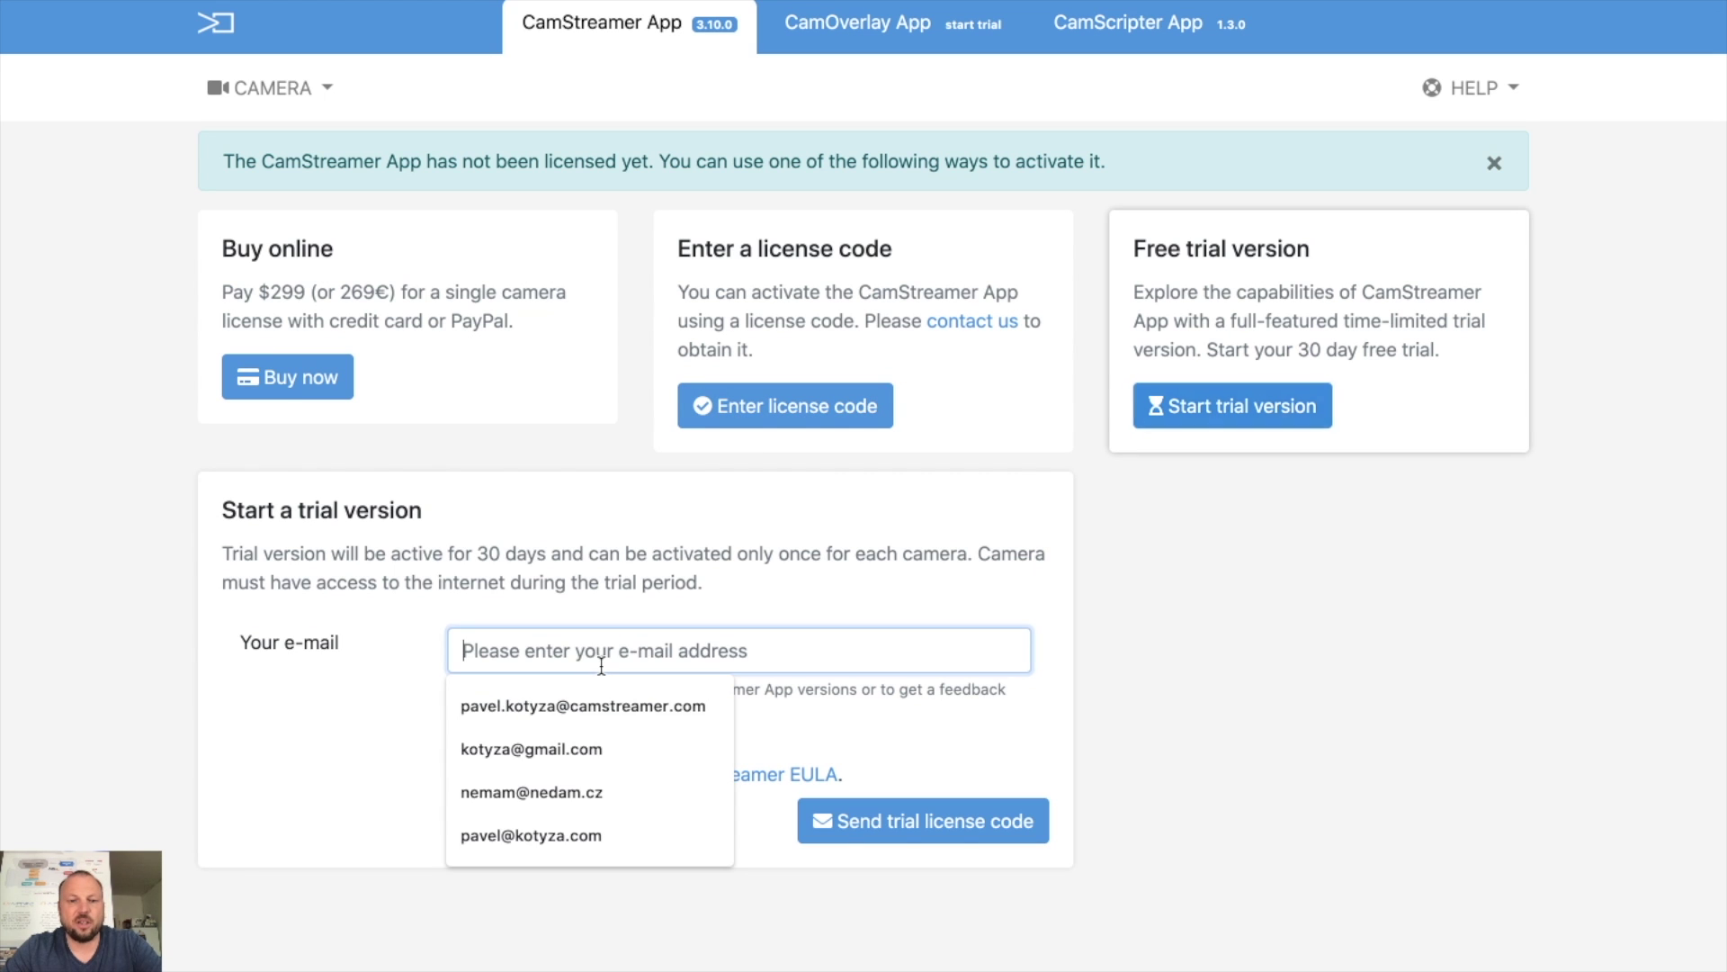
{"action": "left_click", "coordinate": [527, 707]}
{"action": "left_click", "coordinate": [517, 776]}
{"action": "left_click", "coordinate": [892, 828]}
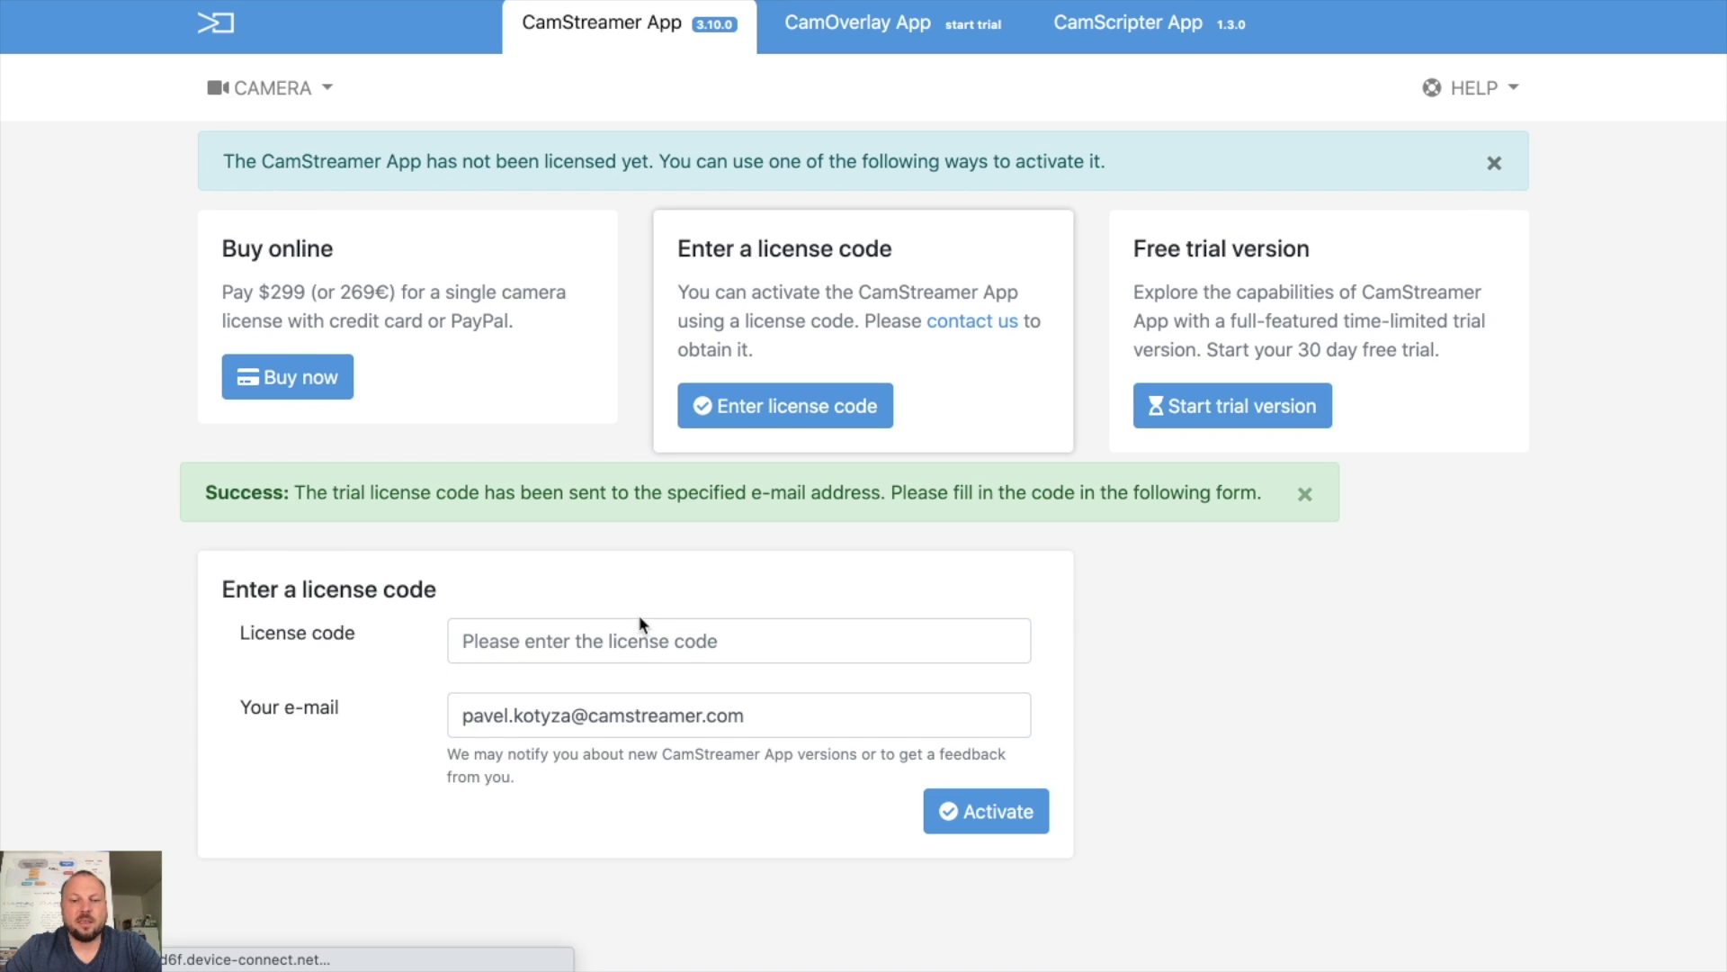
Step: Paste the emailed trial licence code and activate the app
{"action": "left_click", "coordinate": [642, 639]}
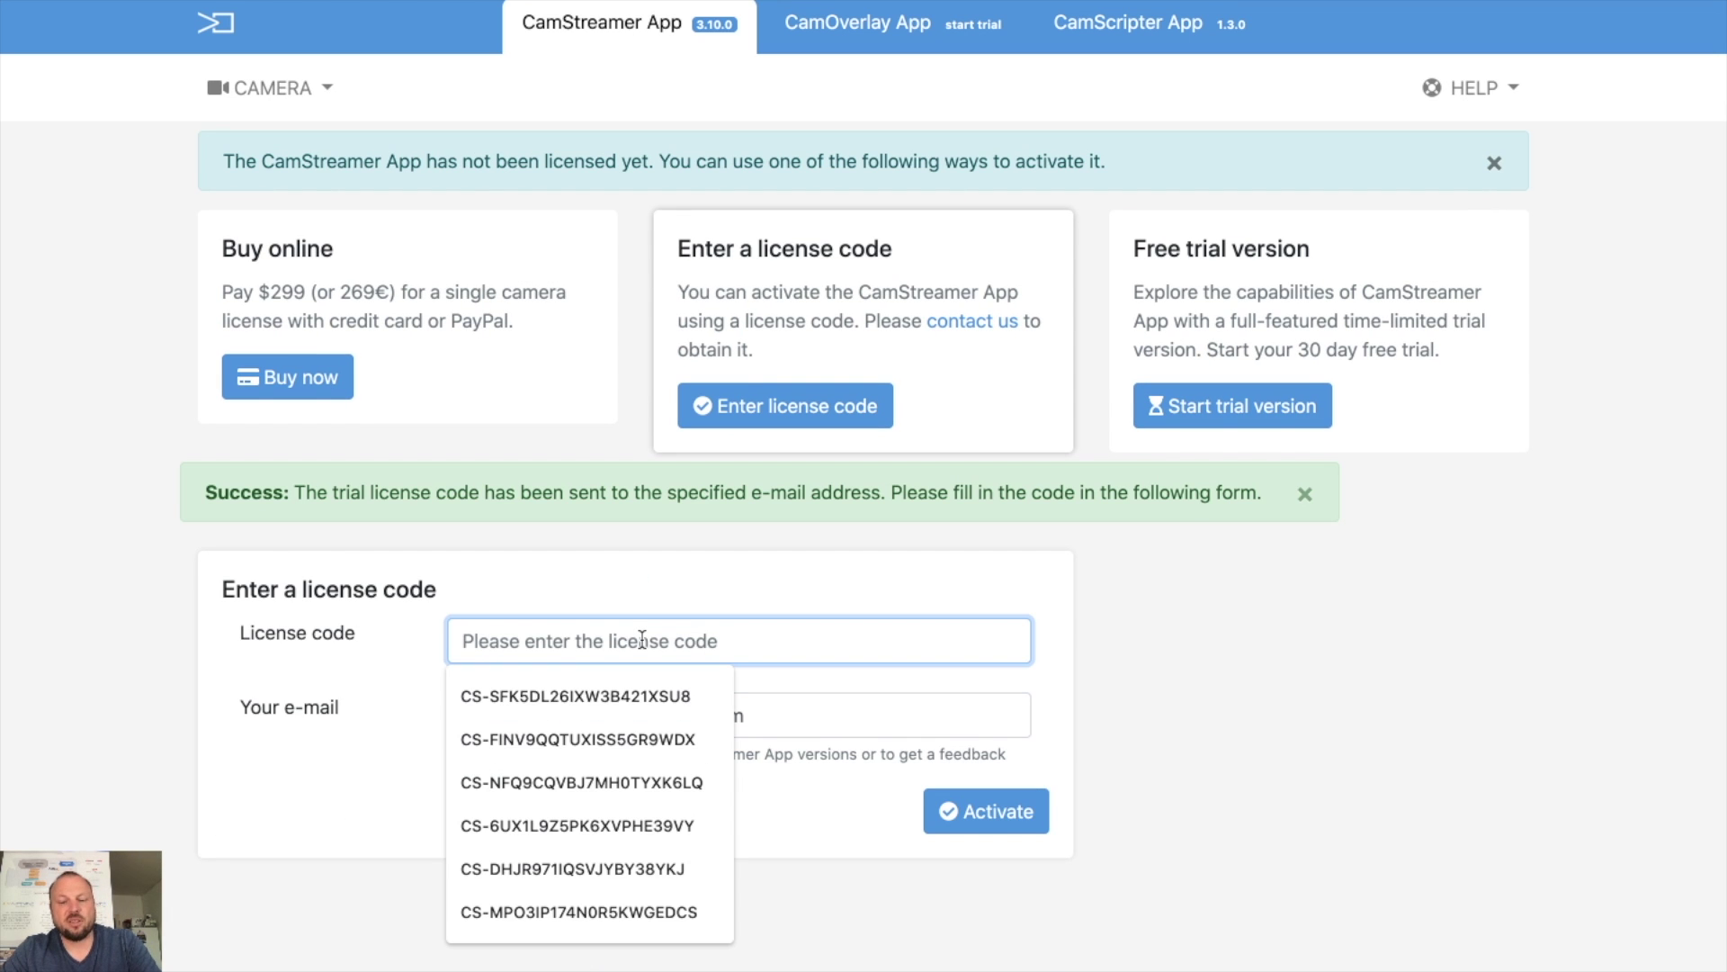
{"action": "key", "text": "ctrl+v"}
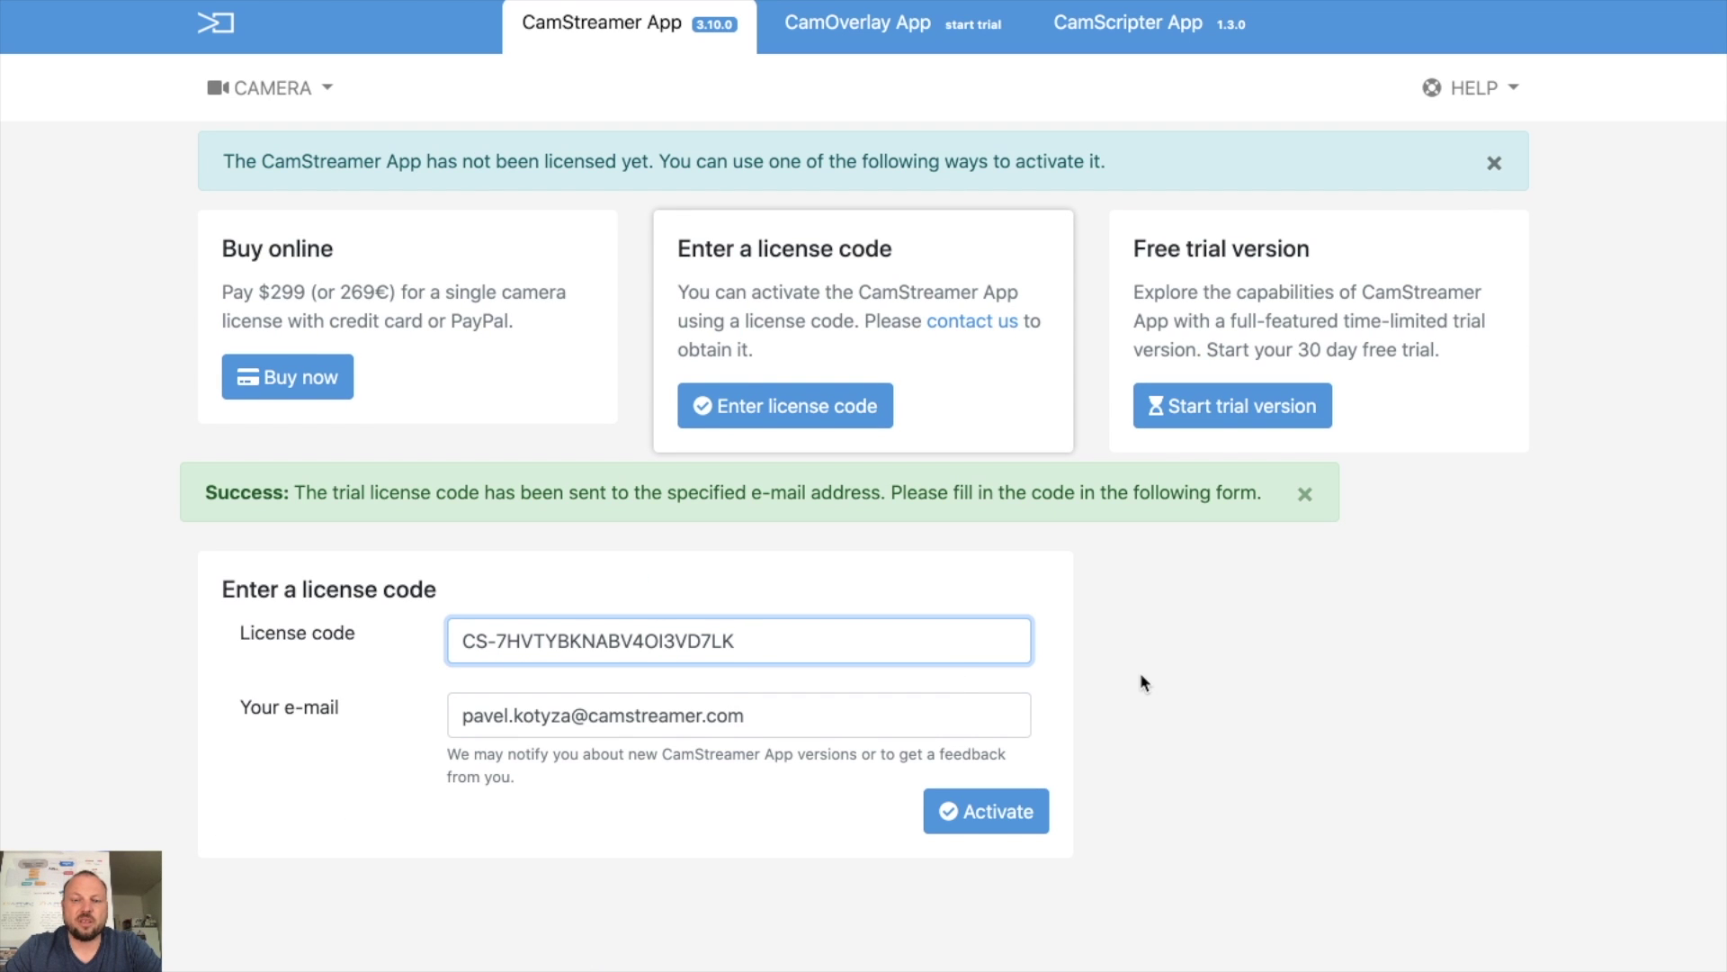
{"action": "left_click", "coordinate": [992, 821]}
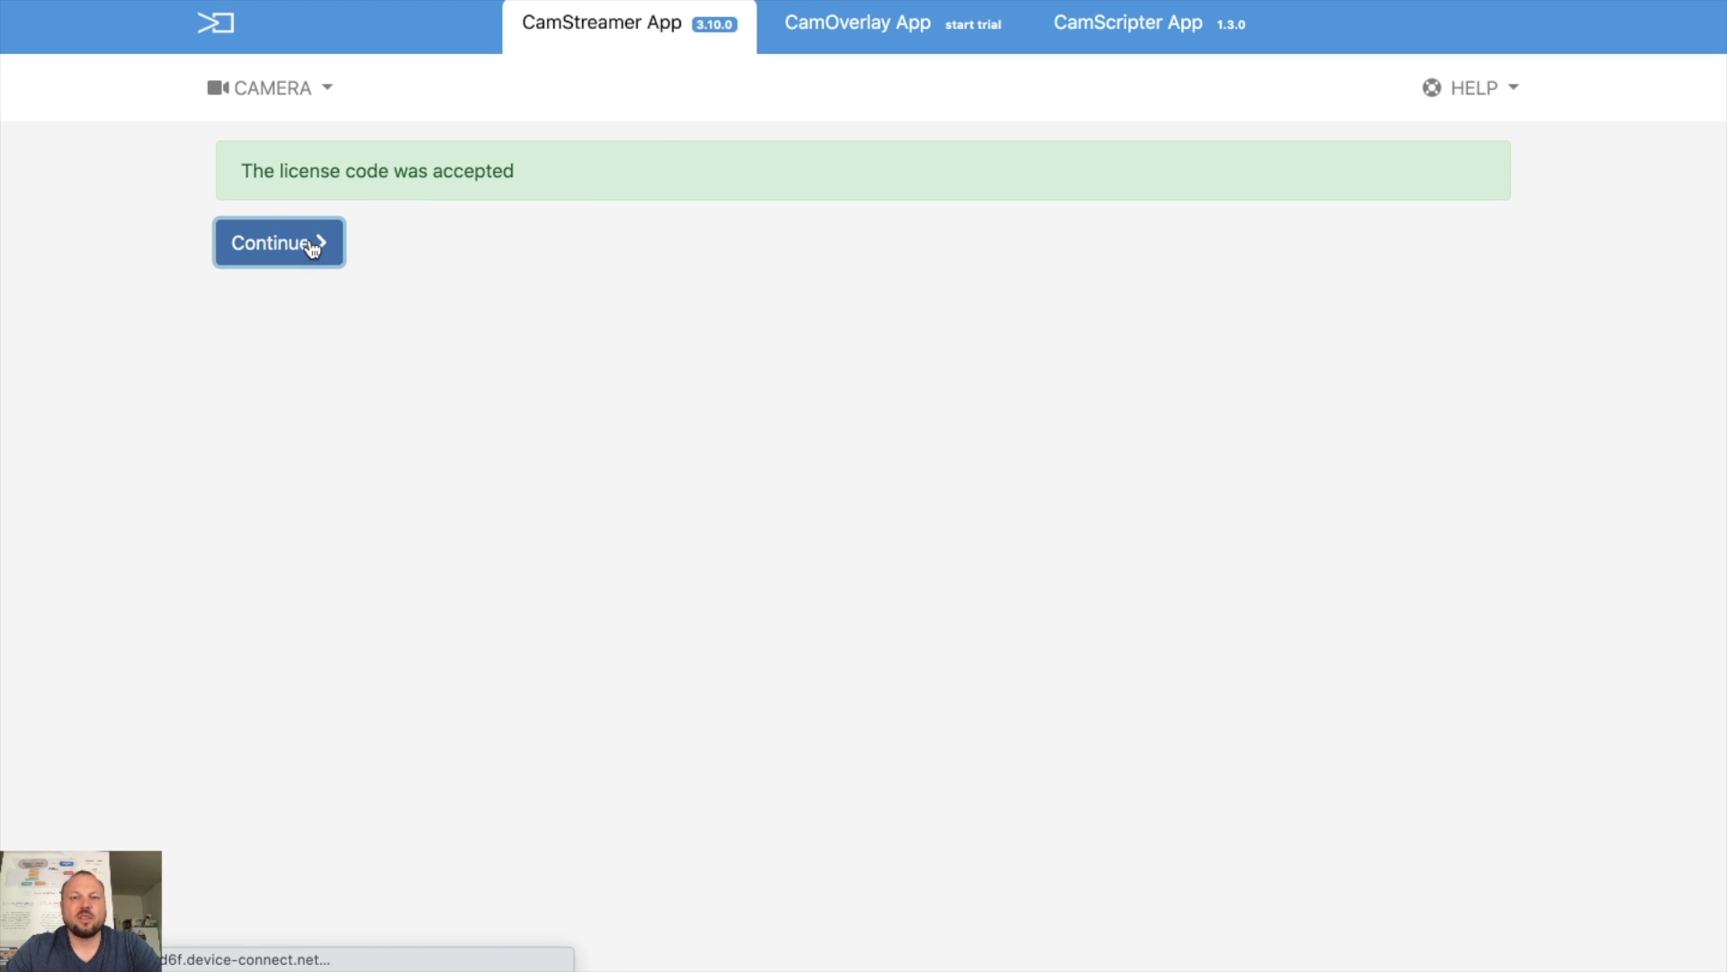
Step: Keep View Area 1 as the video channel and show the Facebook Manual platform details
{"action": "left_click", "coordinate": [279, 243]}
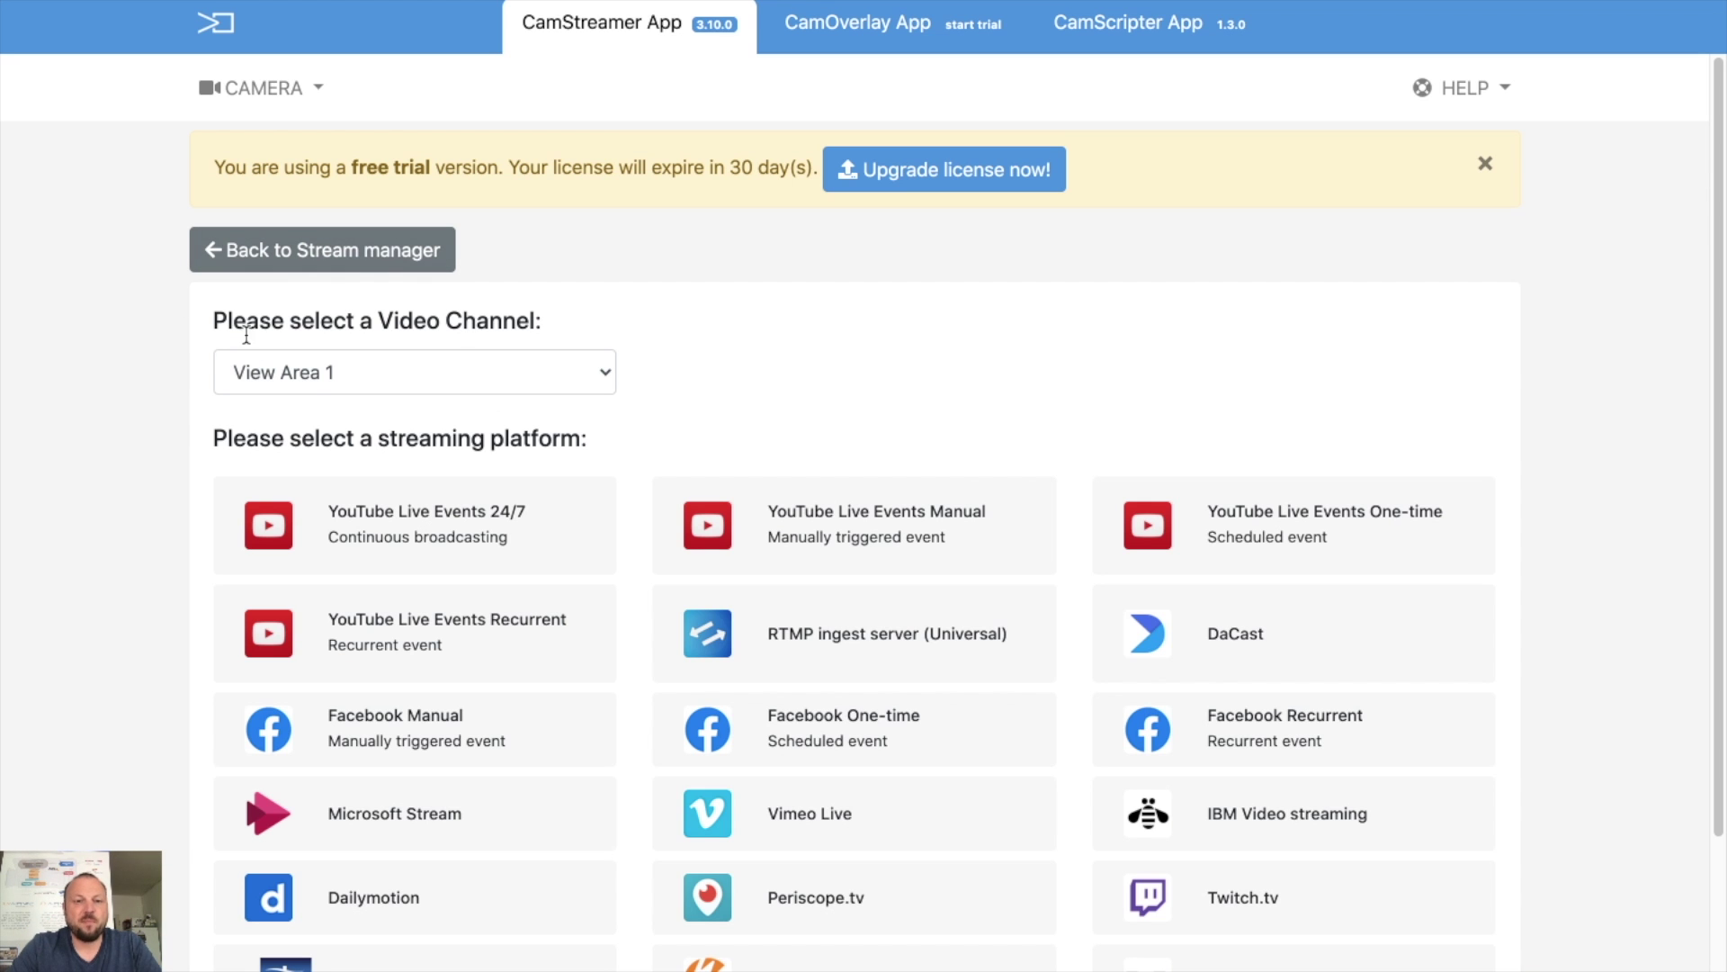
{"action": "left_click", "coordinate": [309, 370]}
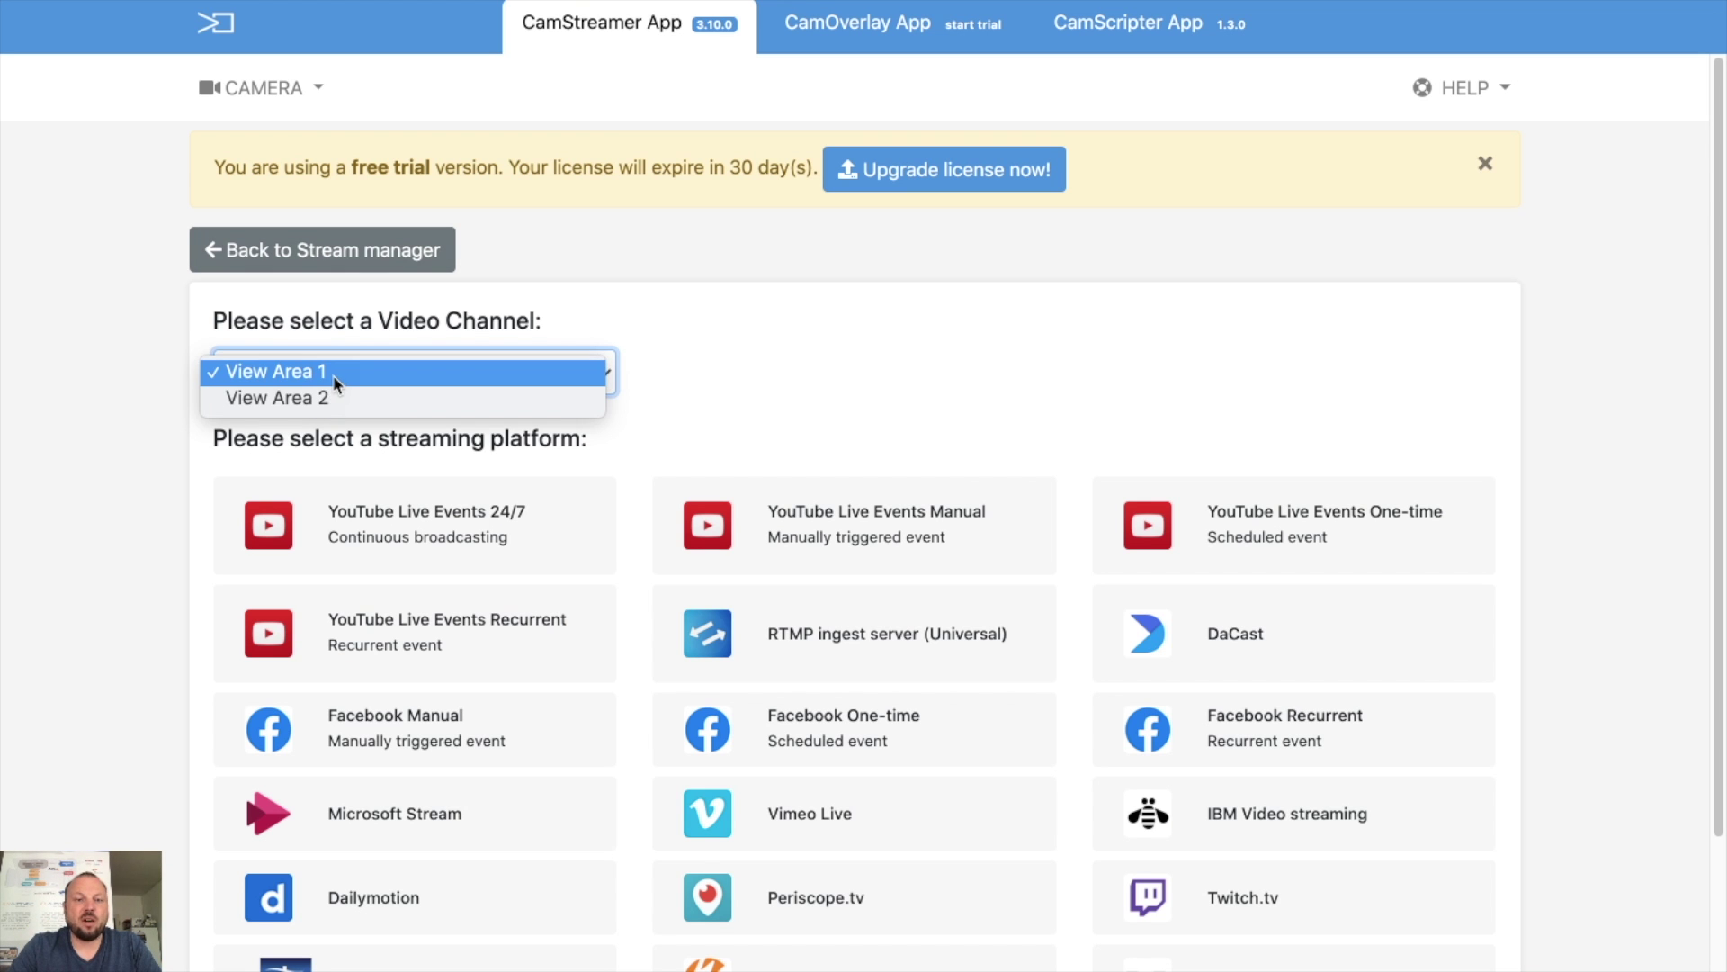
{"action": "left_click", "coordinate": [333, 375]}
{"action": "left_click", "coordinate": [158, 331]}
{"action": "scroll", "coordinate": [158, 331], "scroll_direction": "down", "scroll_amount": 2}
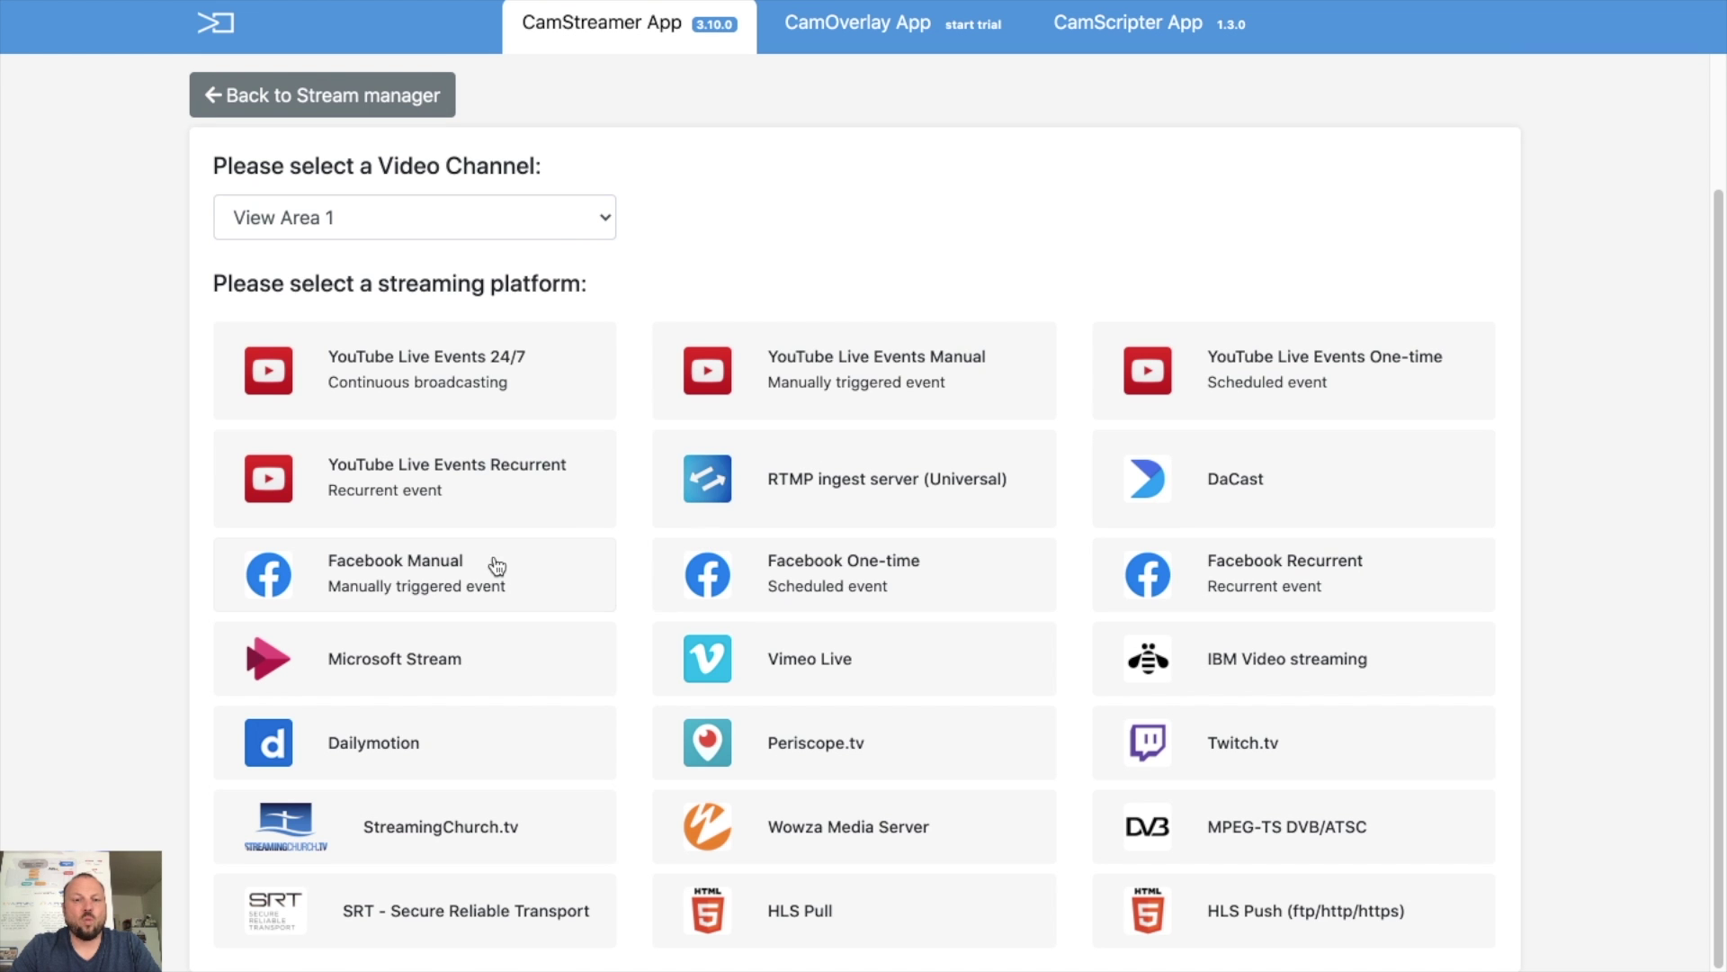
{"action": "left_click", "coordinate": [353, 578]}
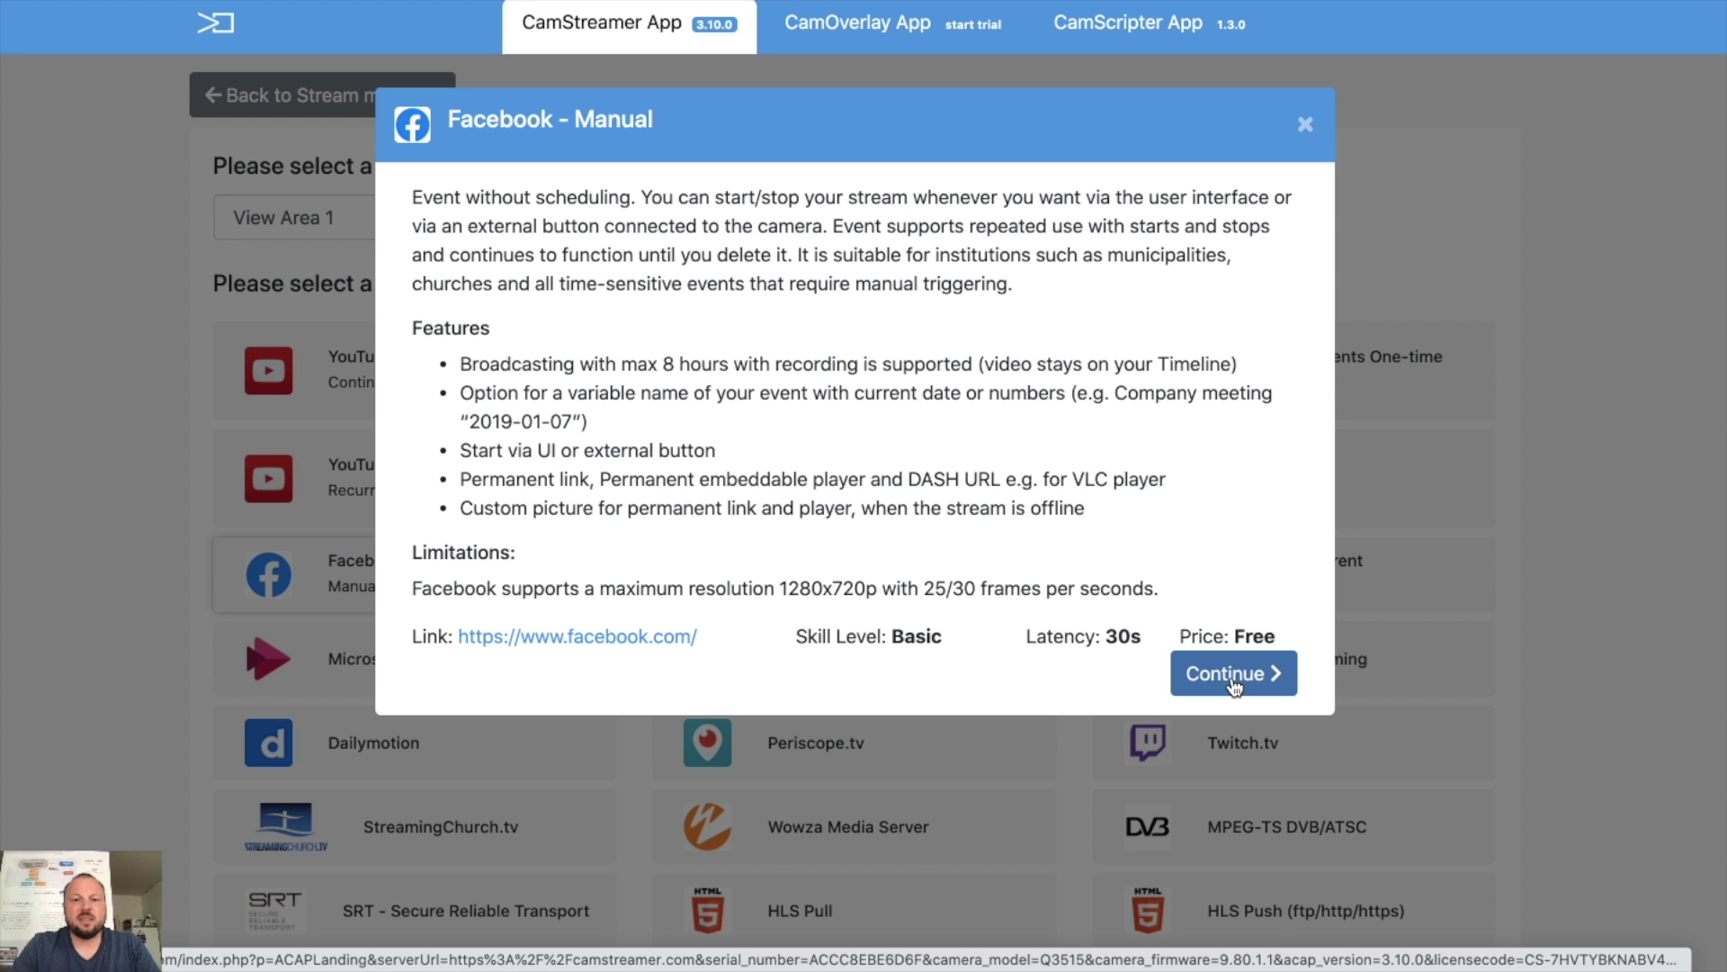
Step: Confirm the Facebook Manual stream and replace its title with 'CamStreamer Talks Facebook Live stream DEMO - #dateus'
{"action": "left_click", "coordinate": [1233, 675]}
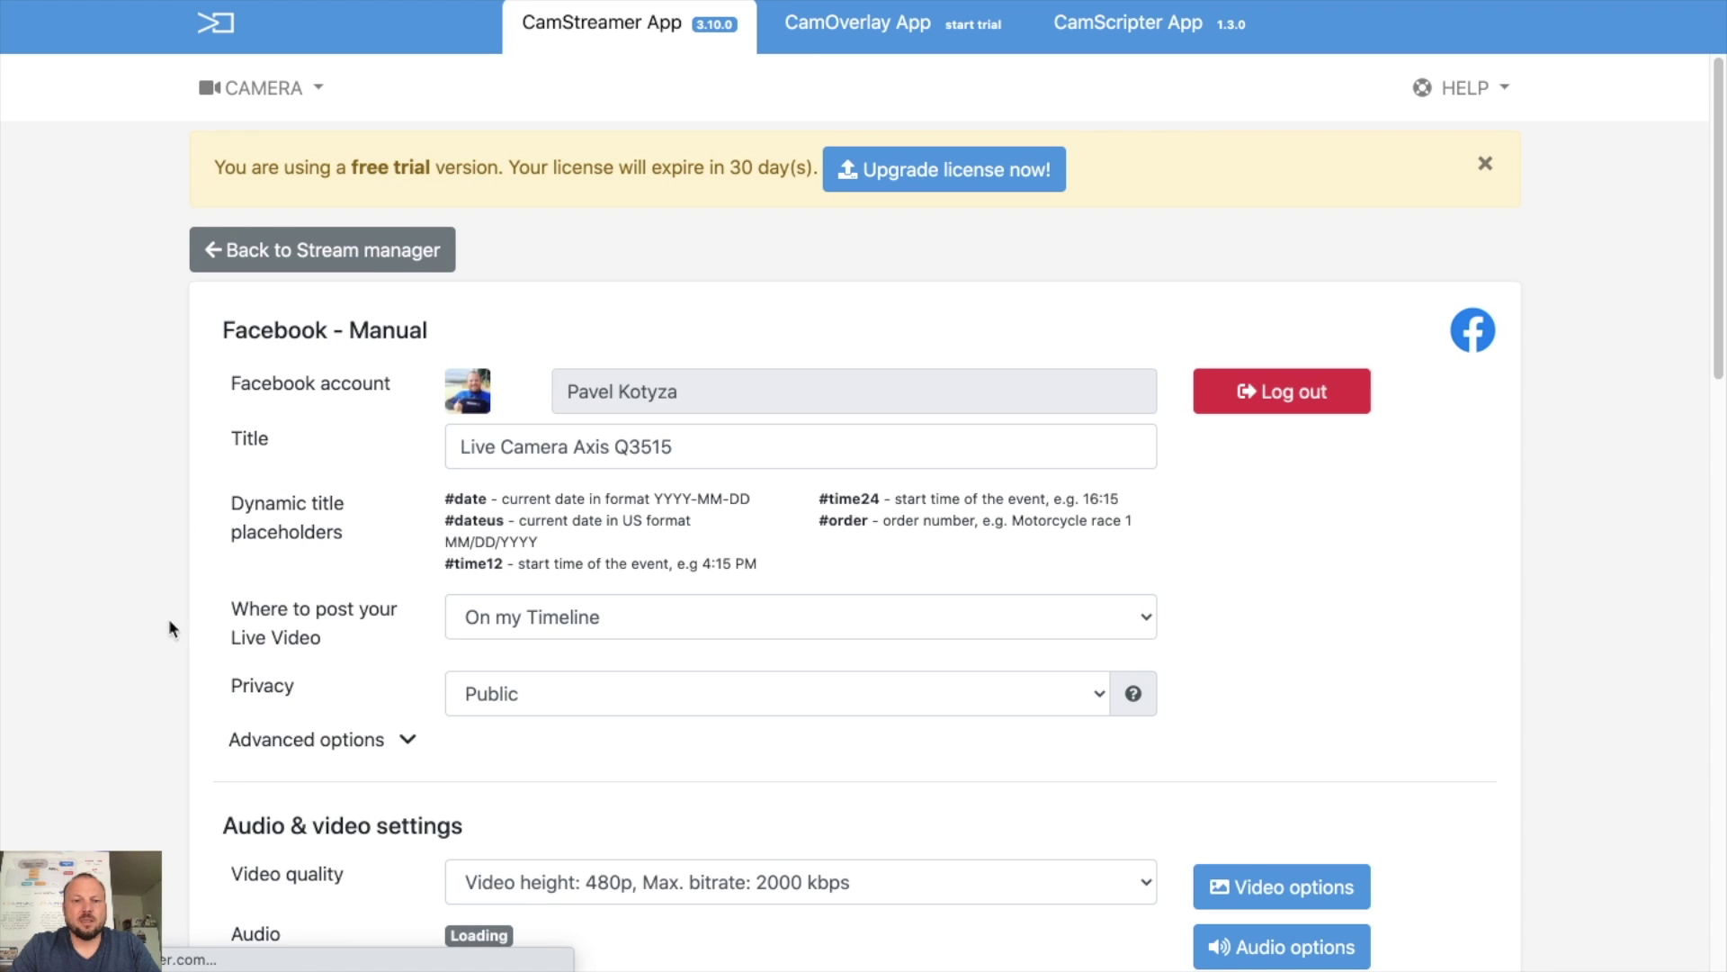
{"action": "triple_click", "coordinate": [567, 459]}
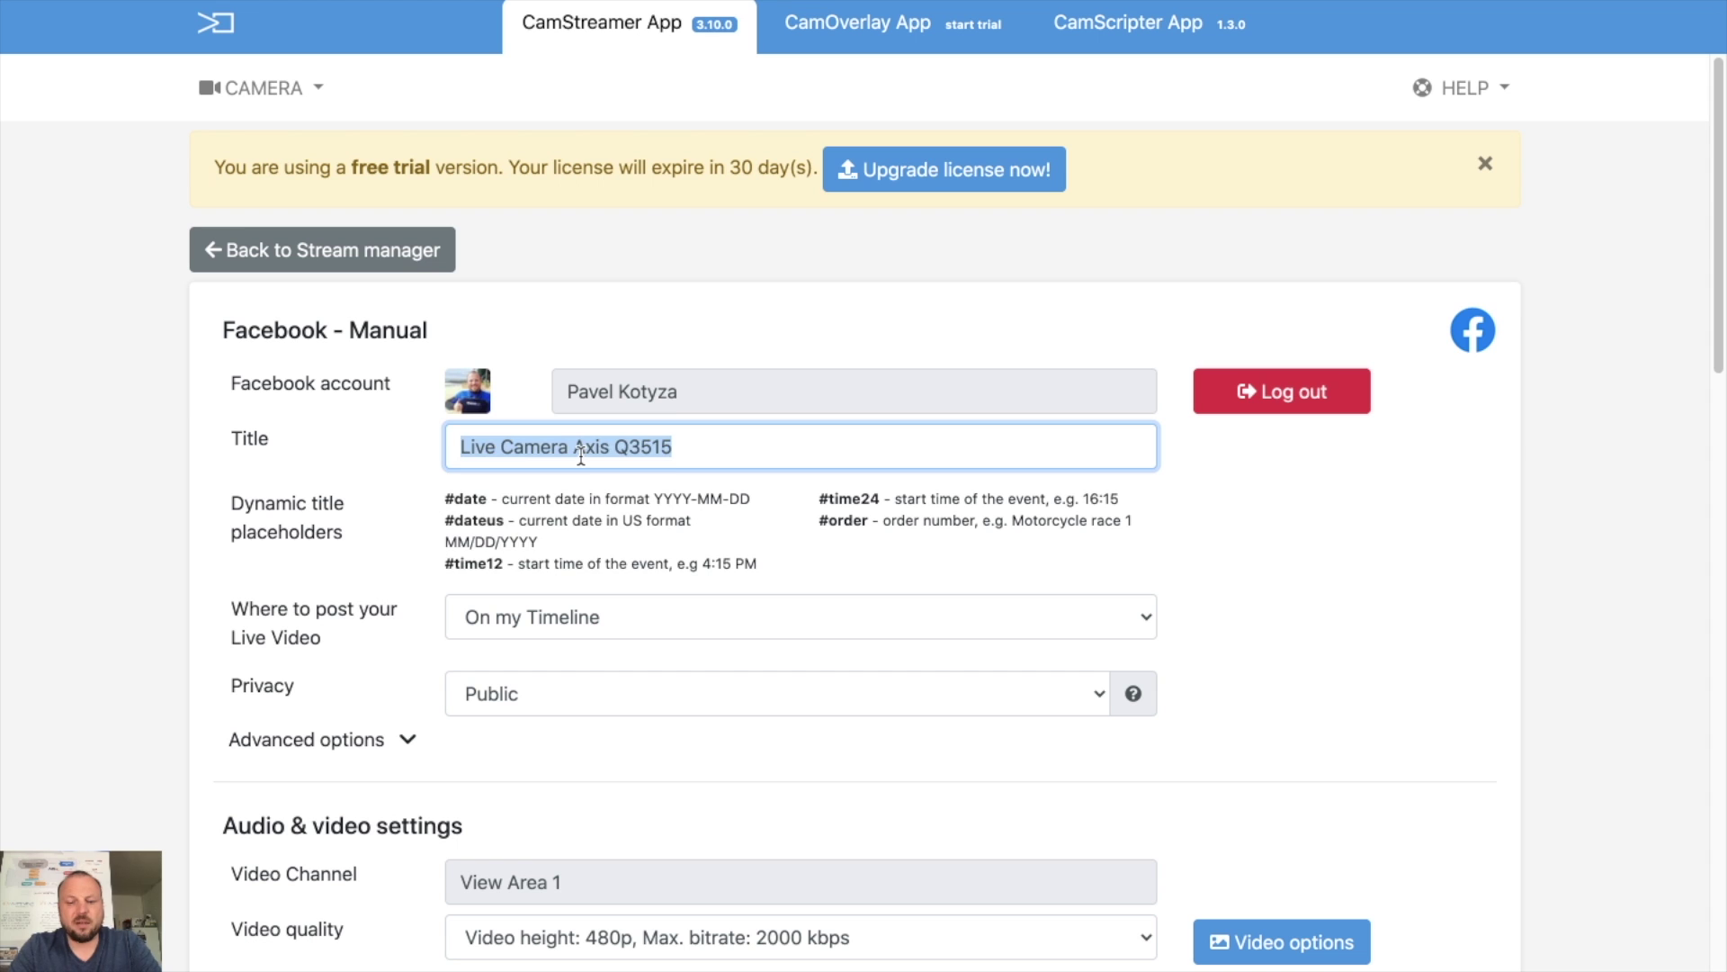
{"action": "type", "text": "CamStrea"}
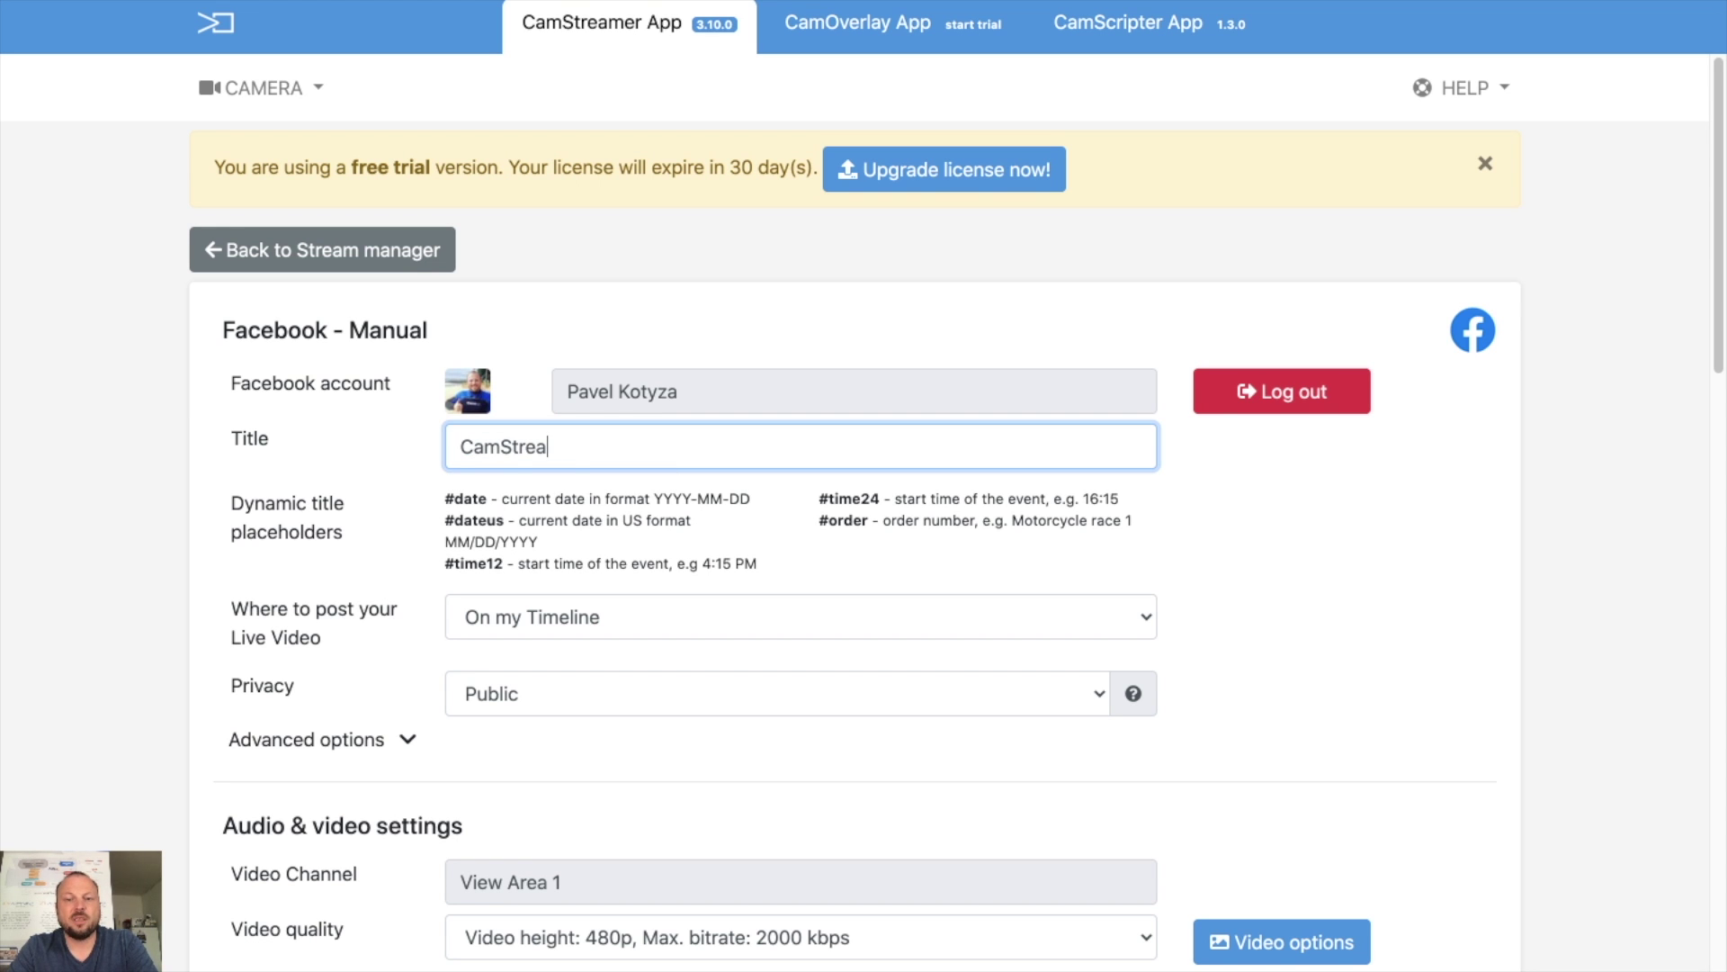
{"action": "type", "text": "mer Talks "}
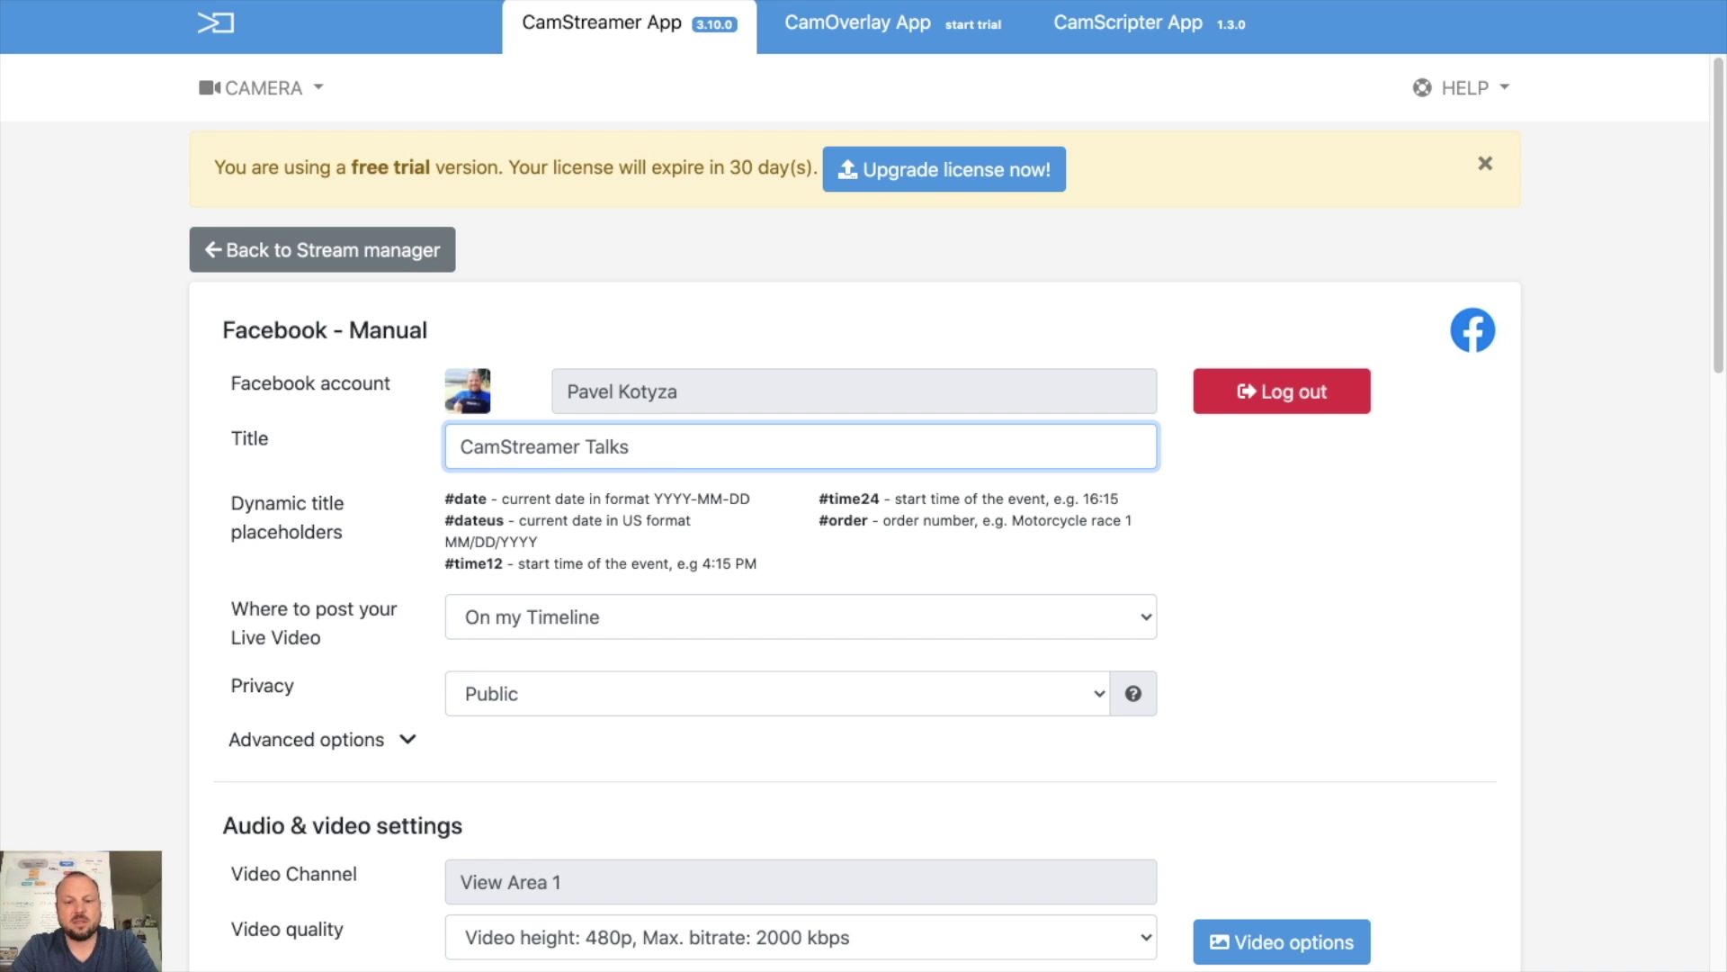
{"action": "type", "text": "Facebook Liv"}
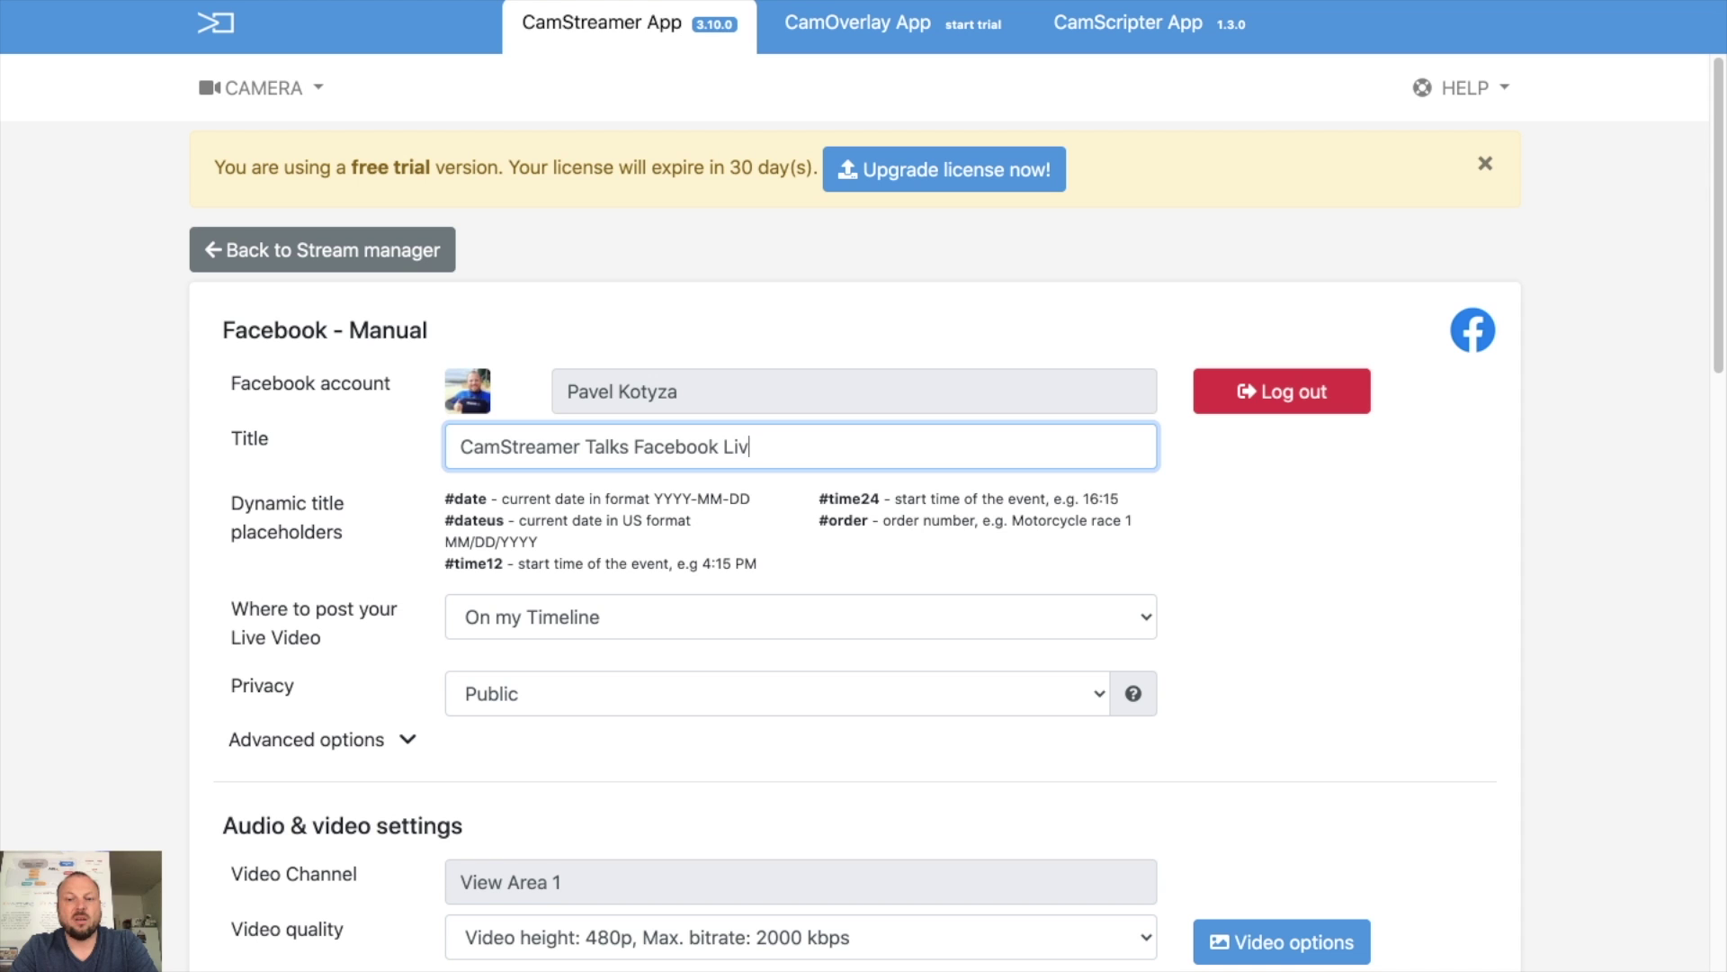
{"action": "type", "text": "e stream DEMO"}
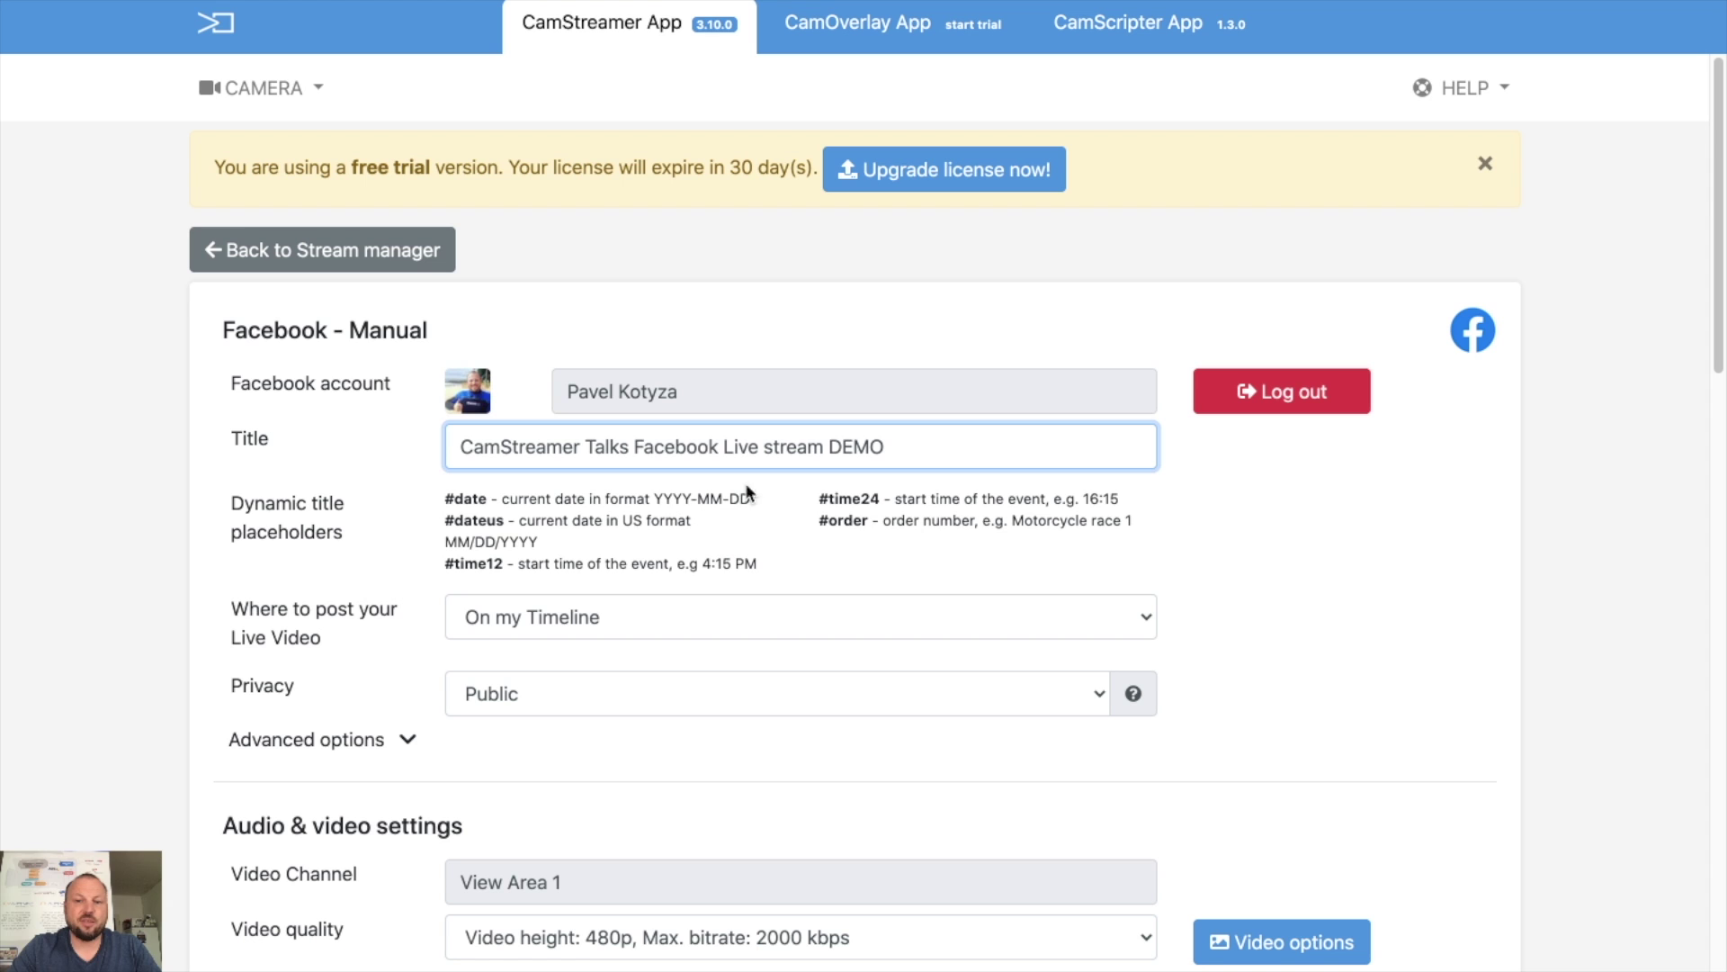
{"action": "type", "text": "-"}
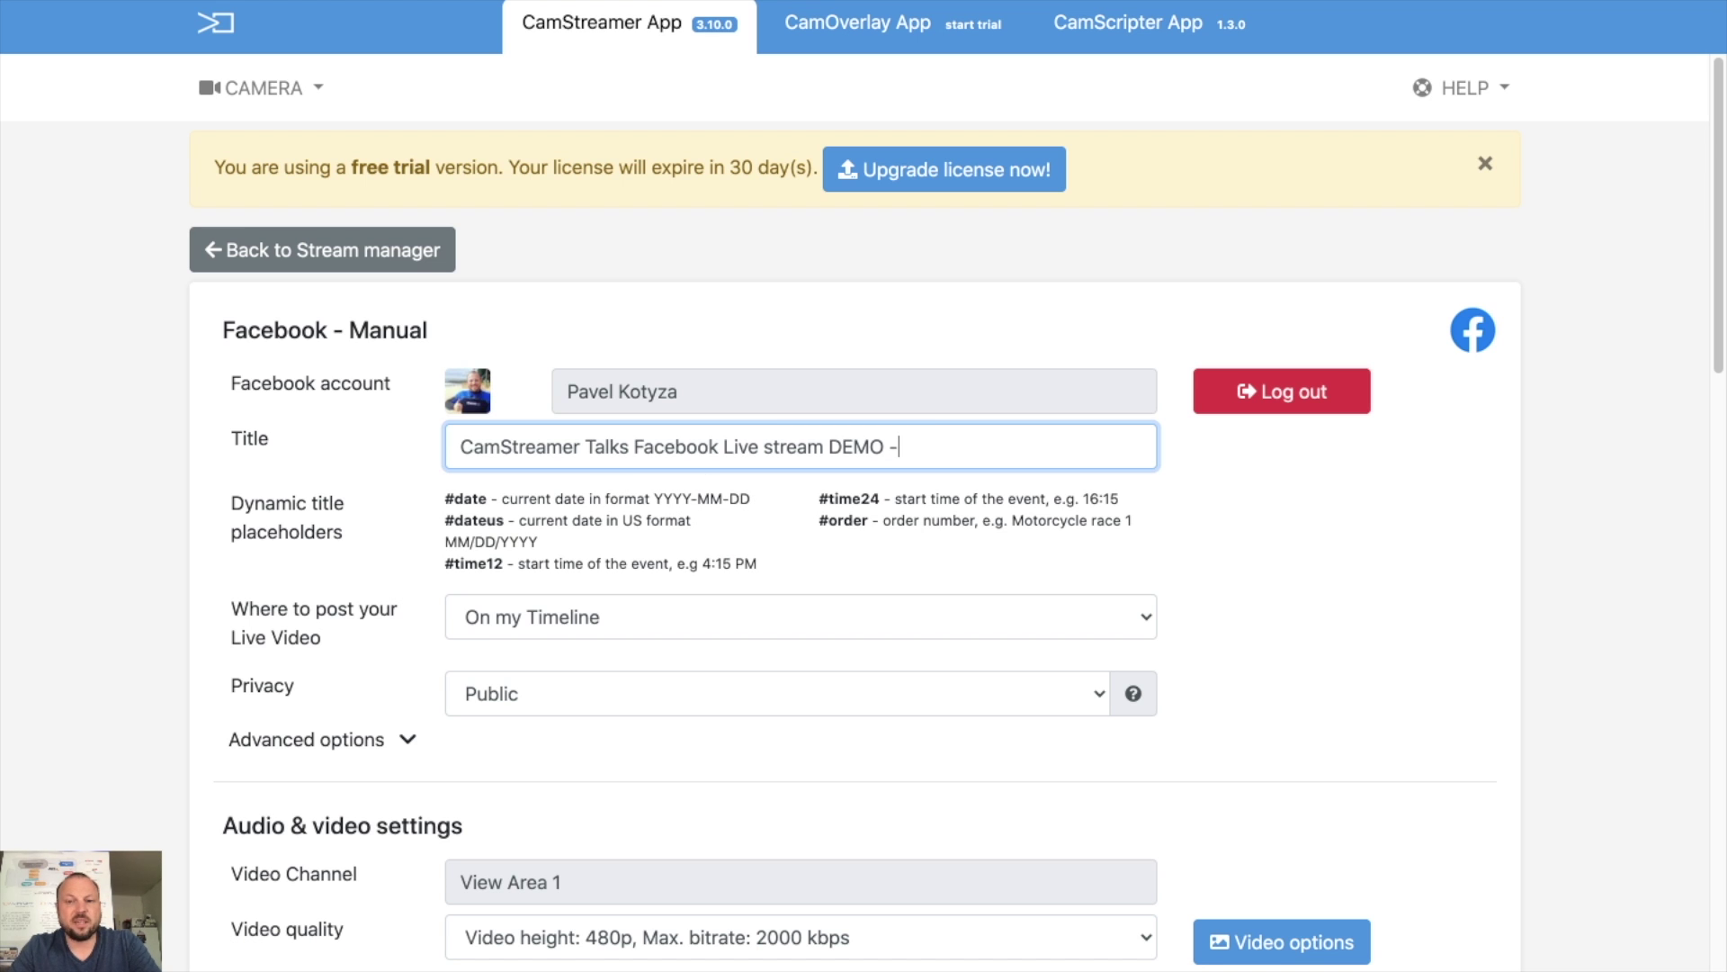
{"action": "type", "text": " #dat"}
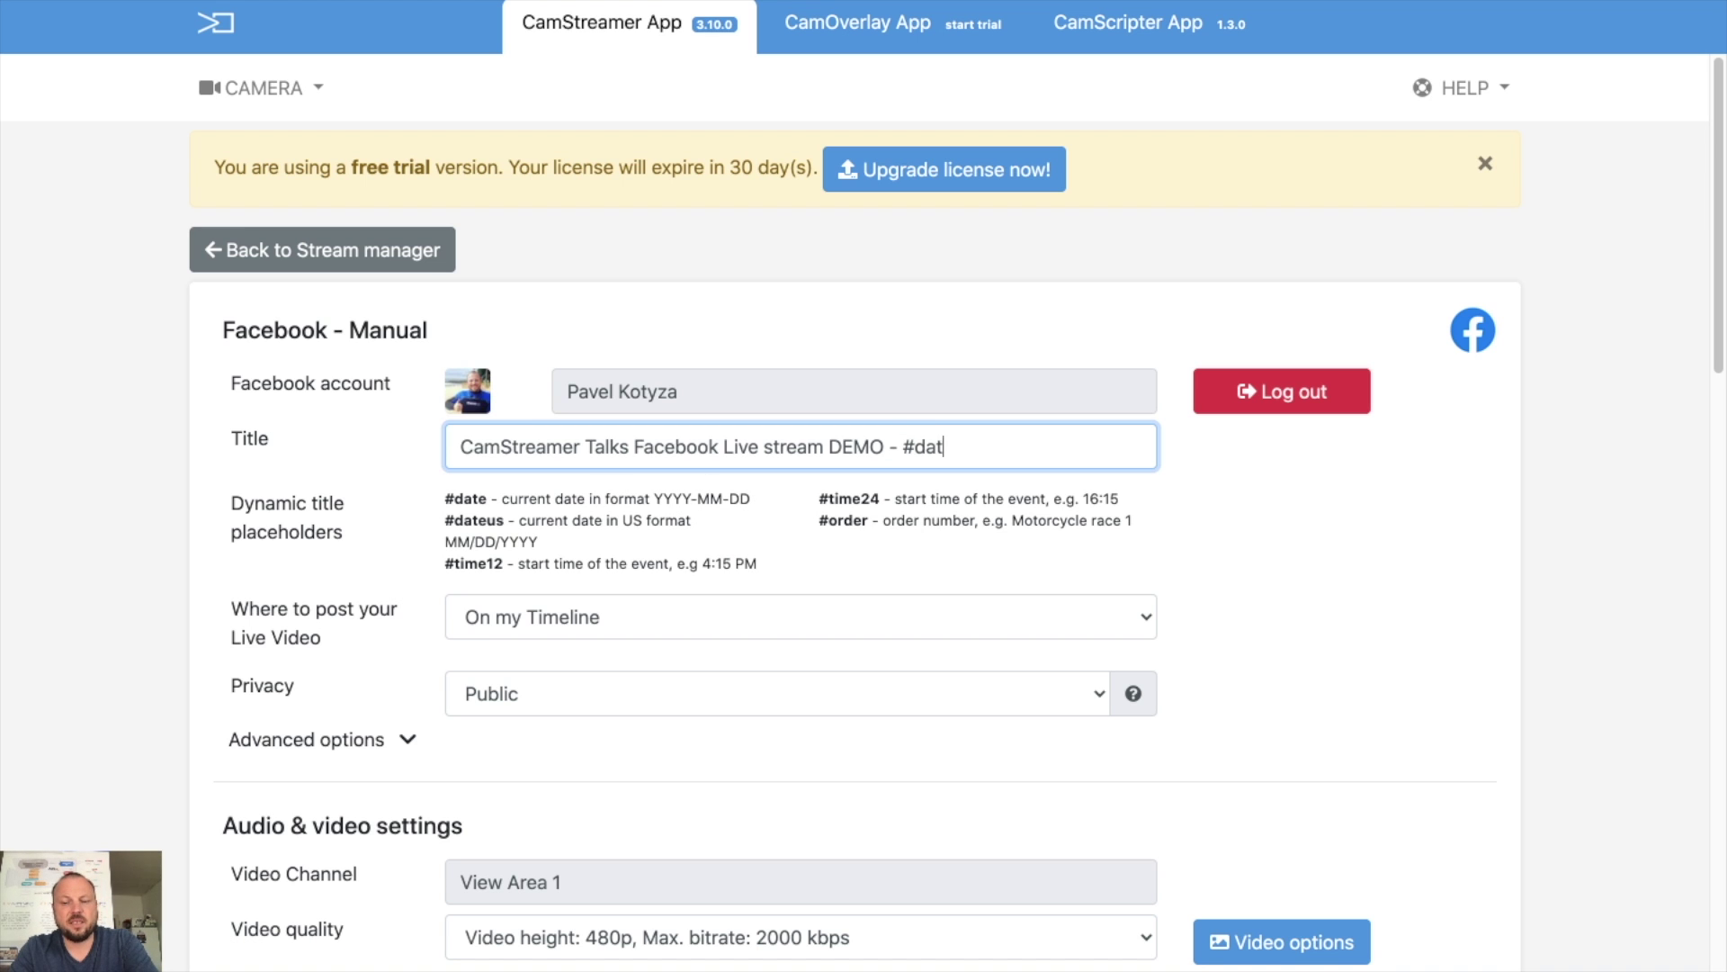
{"action": "type", "text": "eus"}
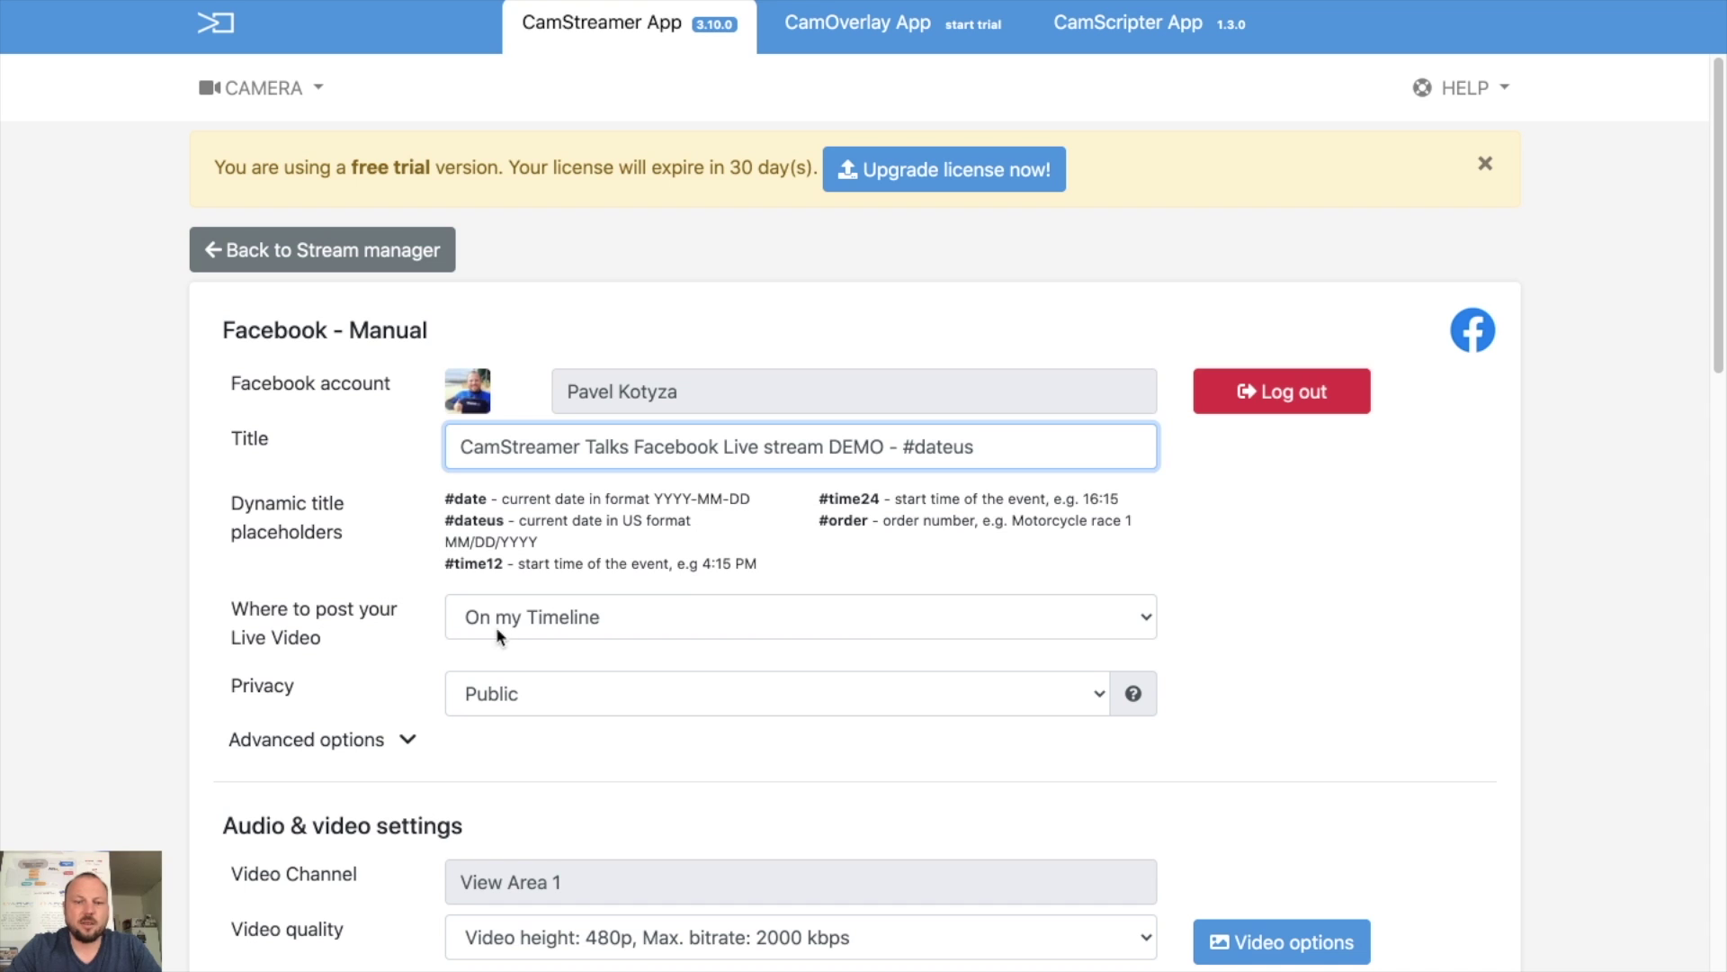
Step: Try posting on a managed page, then set Where to post back to 'On my Timeline'
{"action": "left_click", "coordinate": [513, 621]}
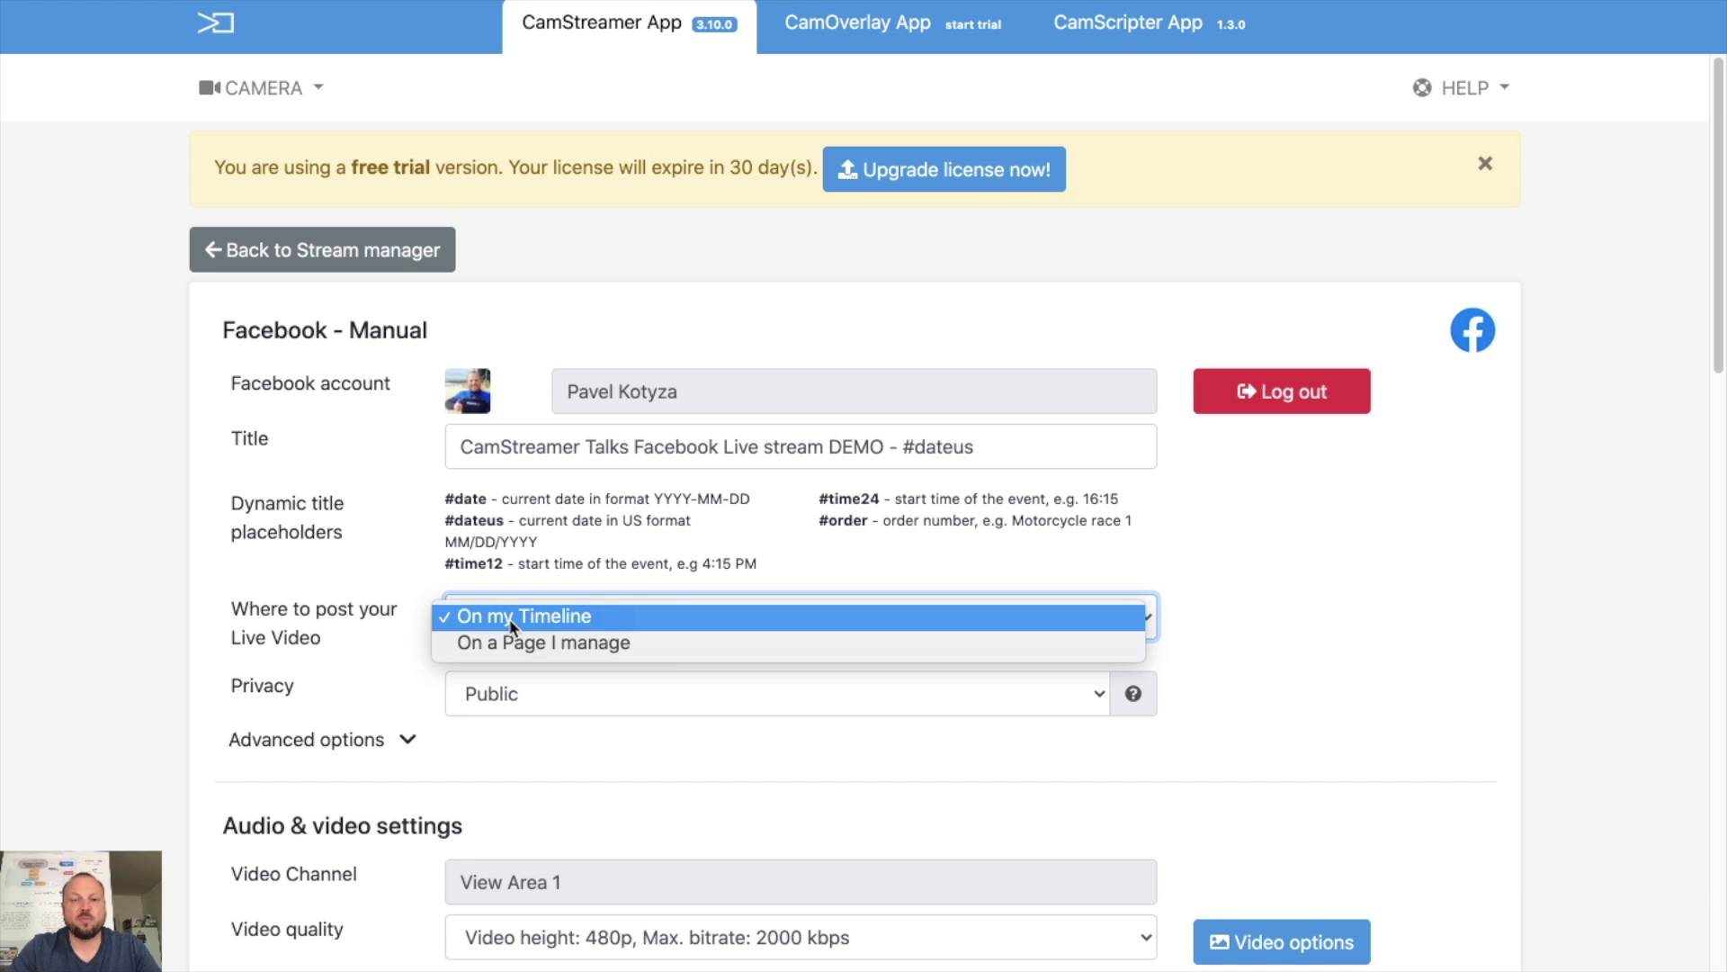
{"action": "left_click", "coordinate": [513, 640]}
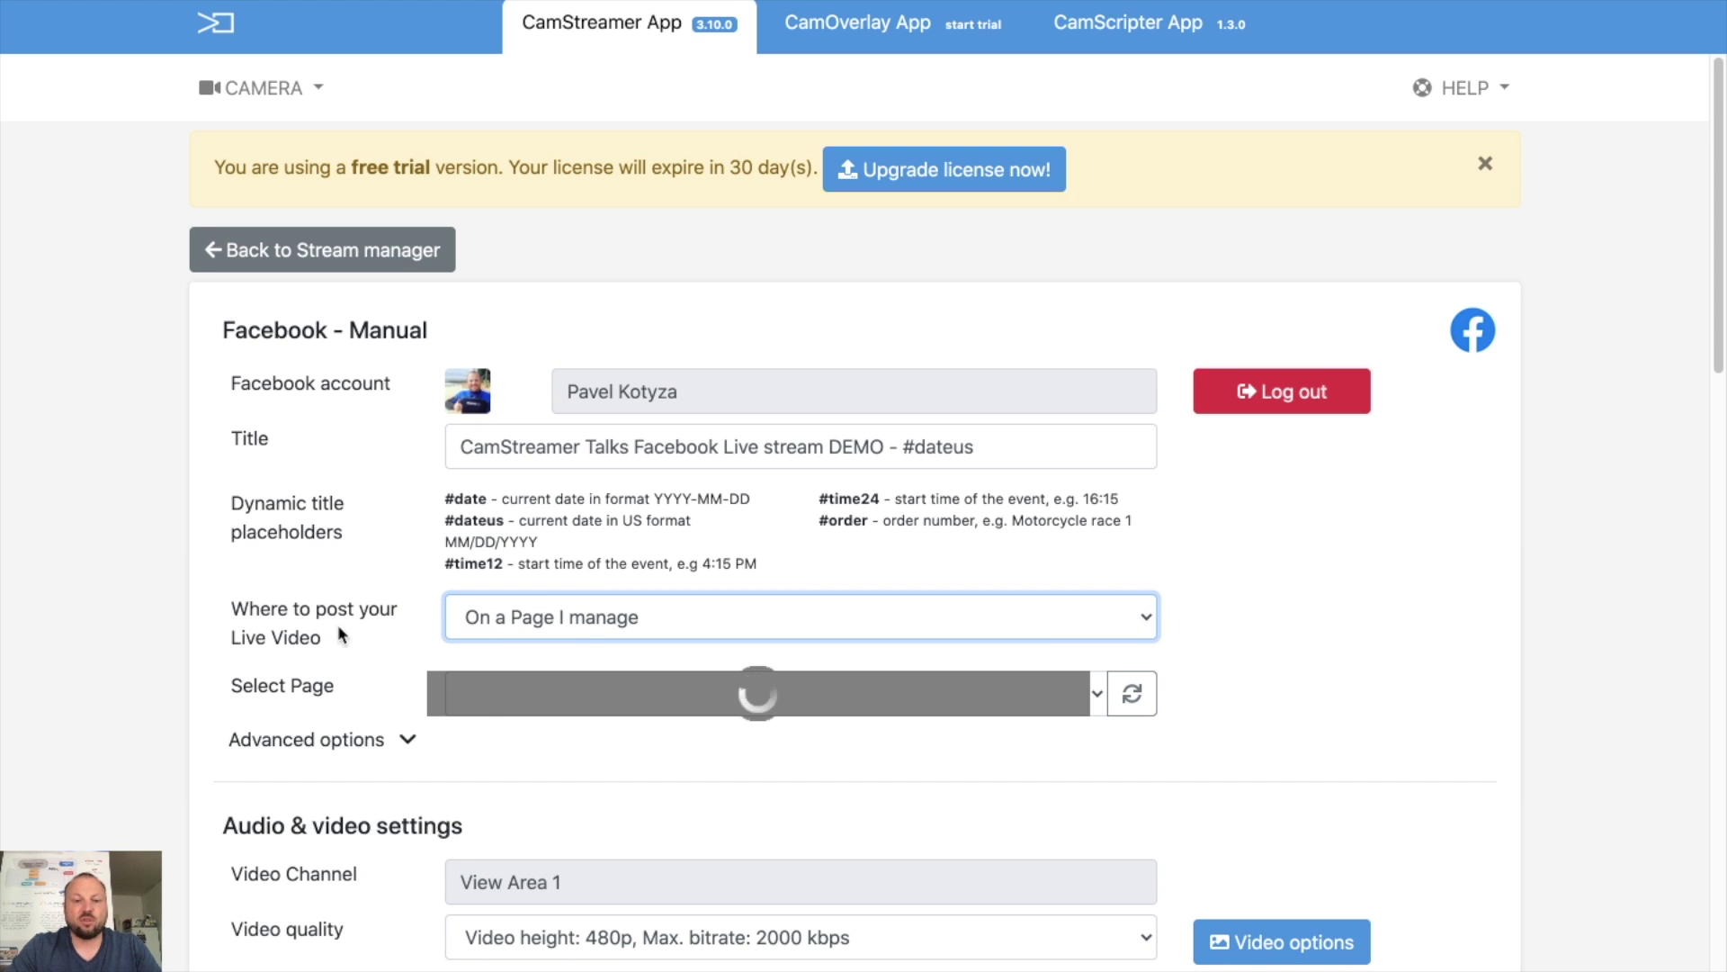
{"action": "left_click", "coordinate": [531, 690]}
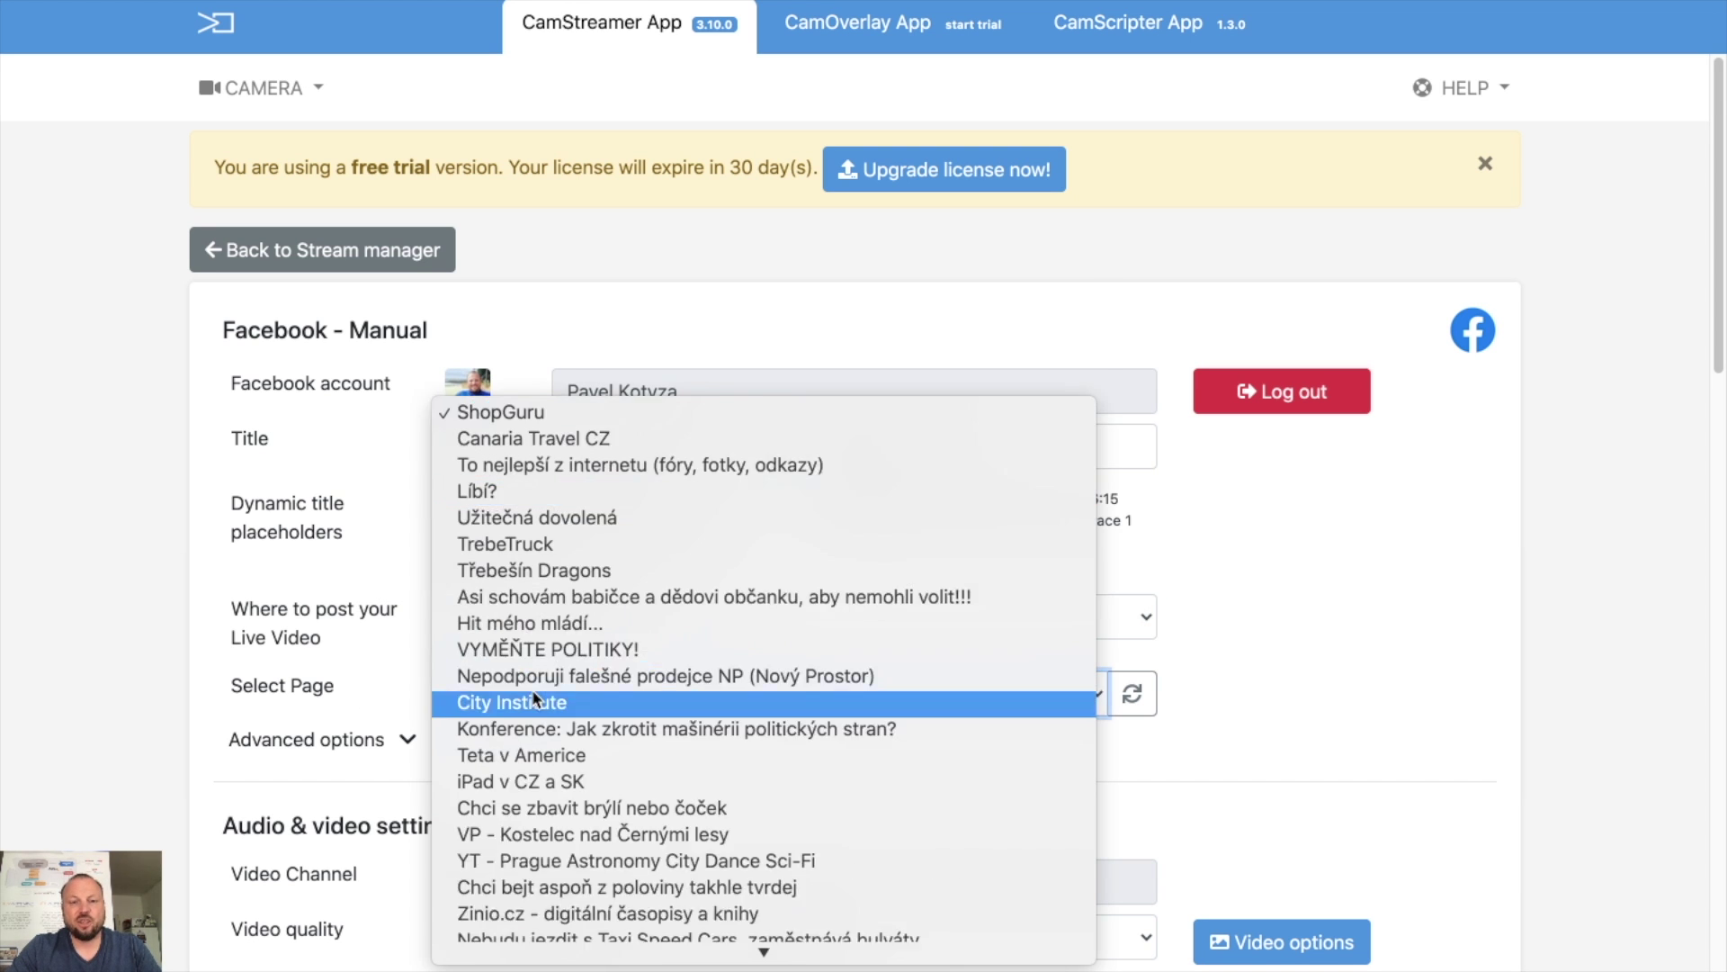
{"action": "left_click", "coordinate": [281, 637]}
{"action": "left_click", "coordinate": [509, 616]}
{"action": "left_click", "coordinate": [500, 587]}
Step: Set the stream's privacy to 'Just me'
{"action": "scroll", "coordinate": [289, 581], "scroll_direction": "down", "scroll_amount": 3}
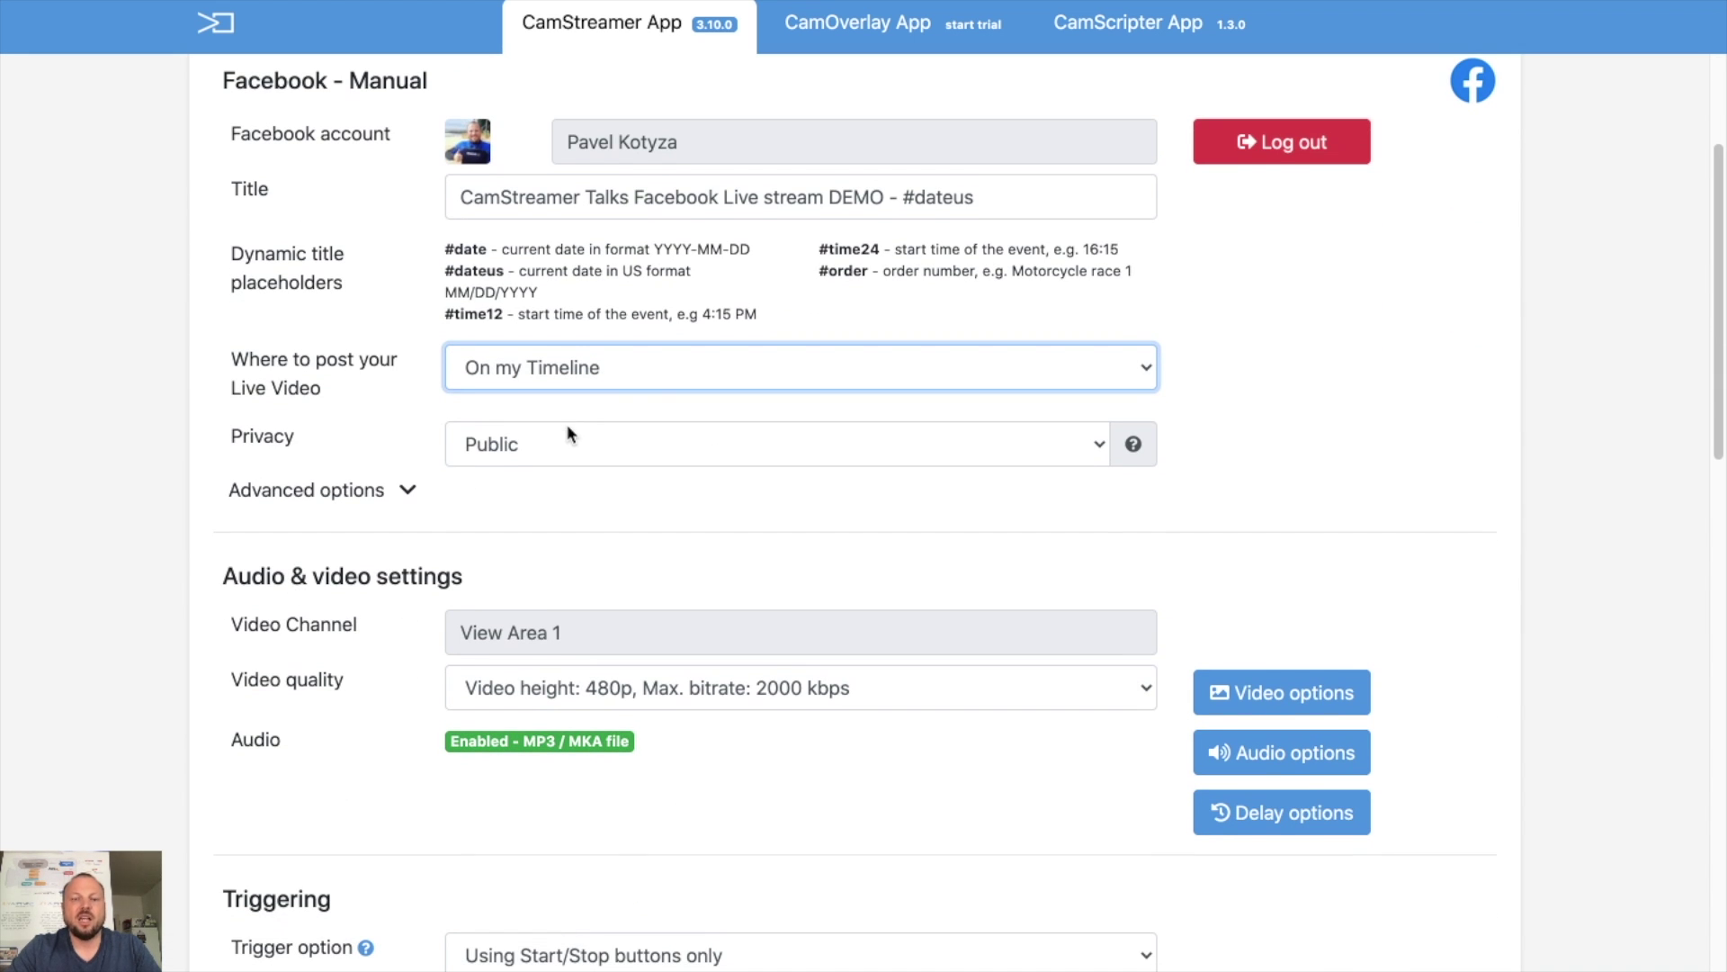
{"action": "left_click", "coordinate": [566, 438]}
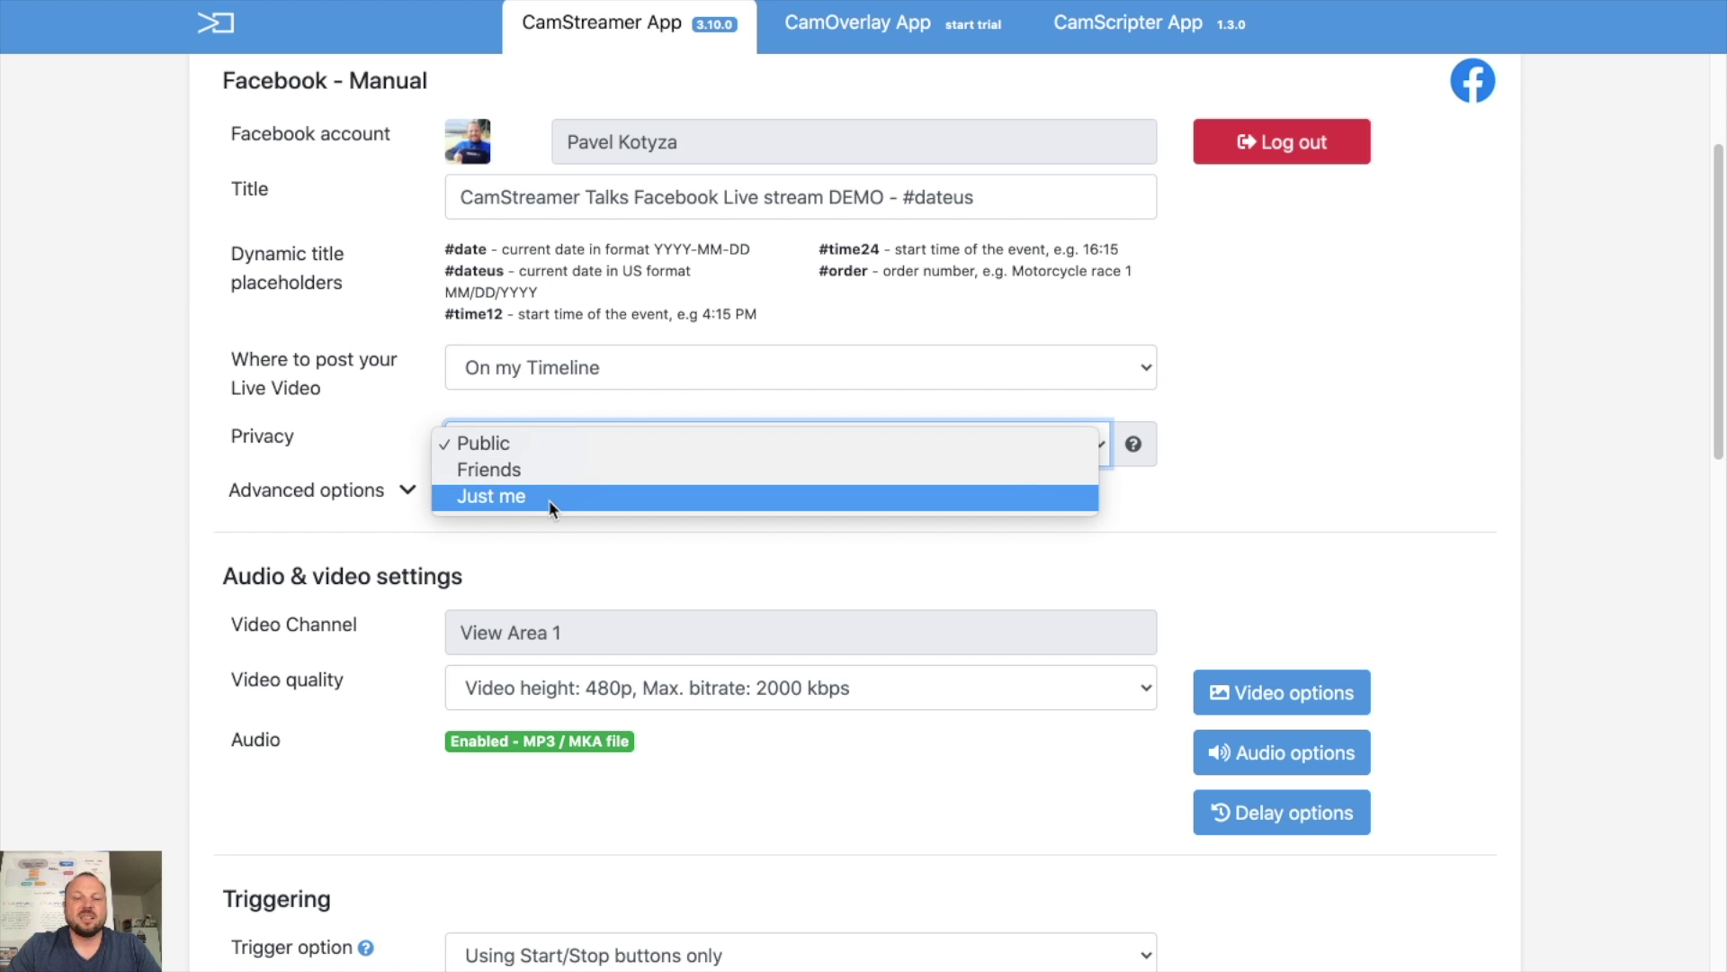
{"action": "left_click", "coordinate": [601, 498]}
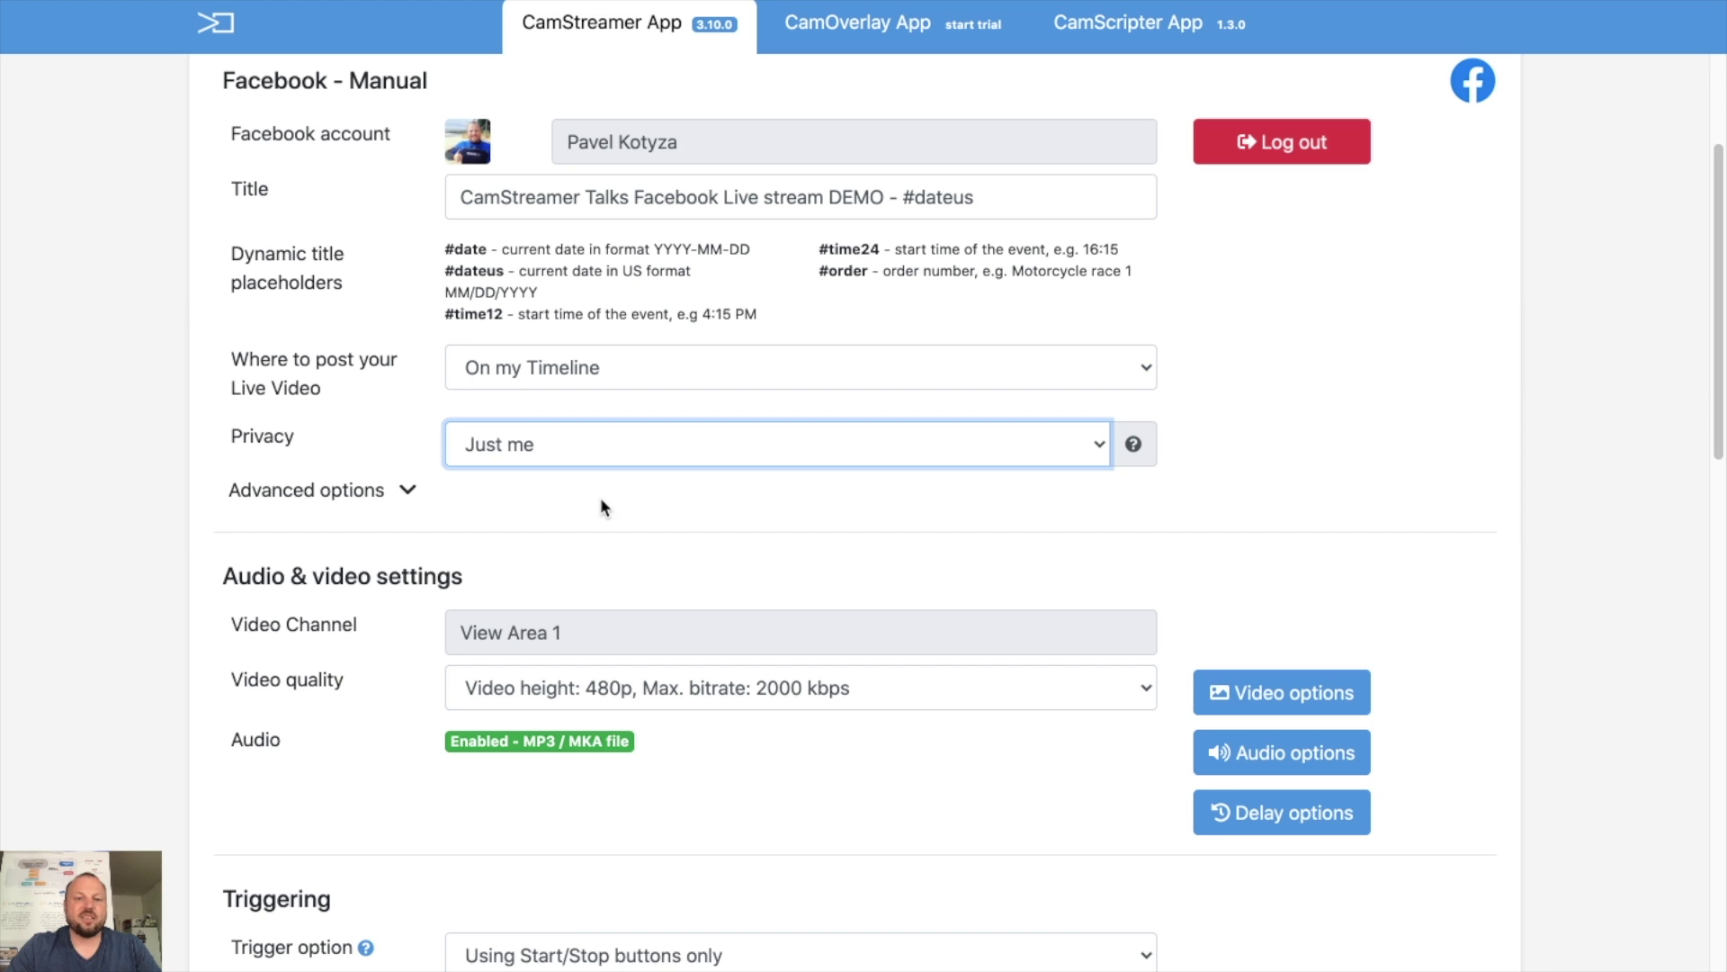
Step: Under Advanced options, enter the description 'This is the description text'
{"action": "left_click", "coordinate": [392, 493]}
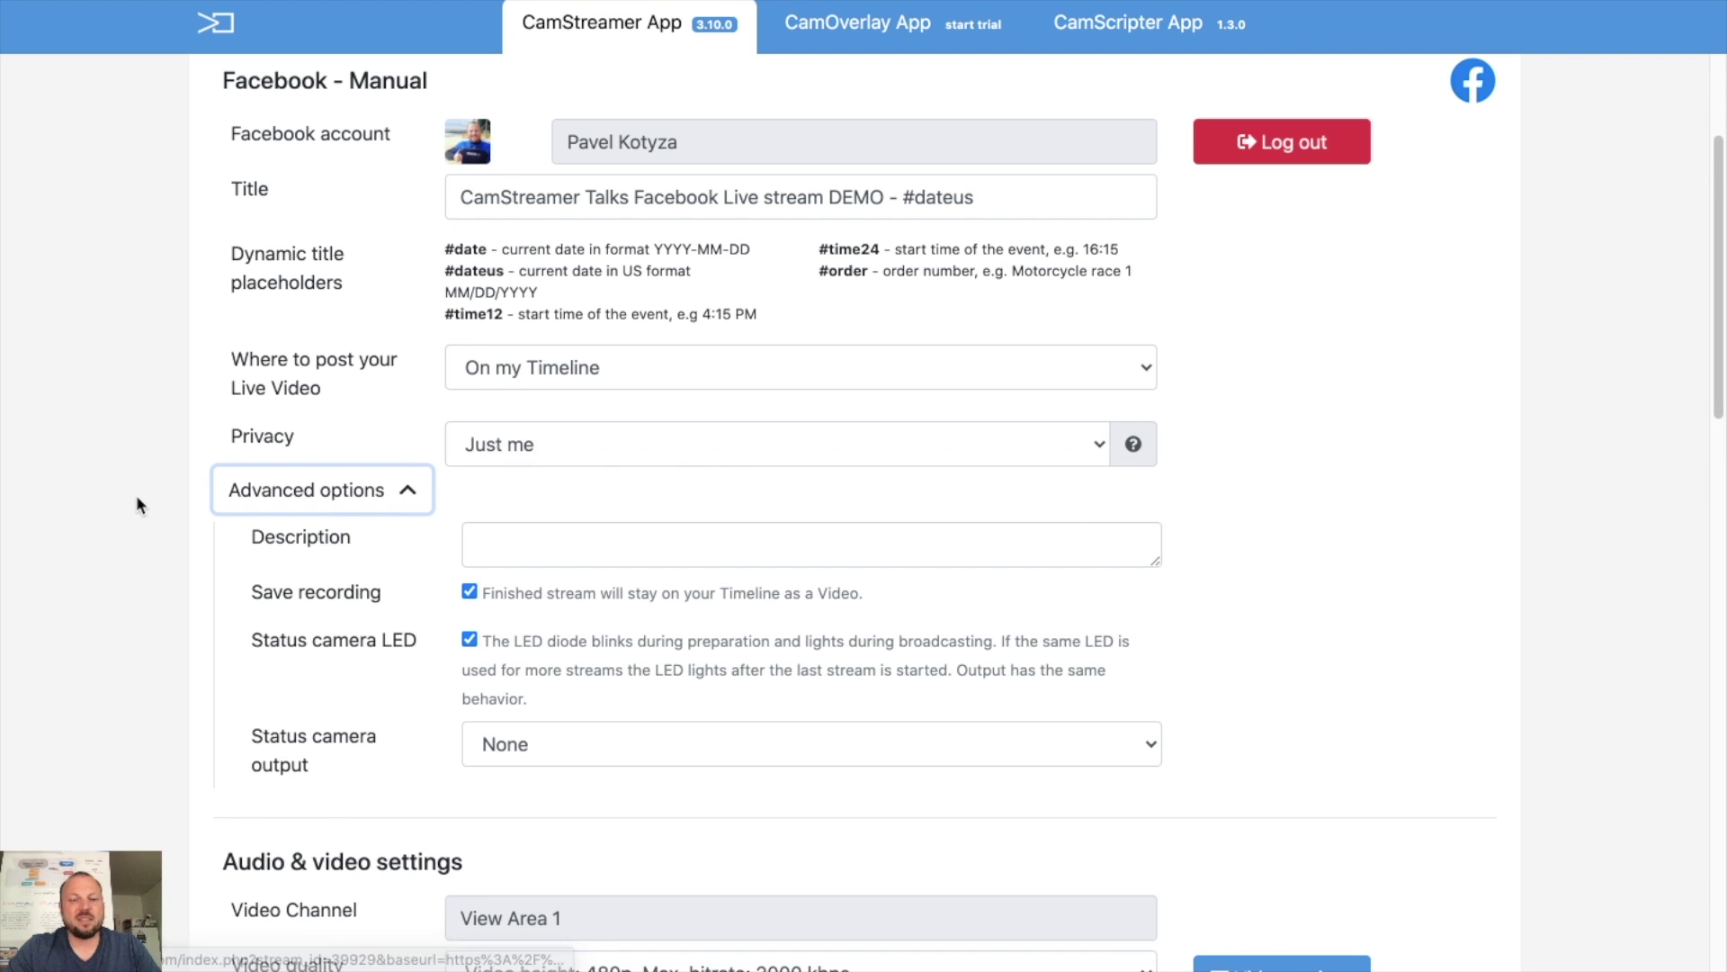
{"action": "scroll", "coordinate": [137, 499], "scroll_direction": "down", "scroll_amount": 2}
{"action": "left_click", "coordinate": [597, 391]}
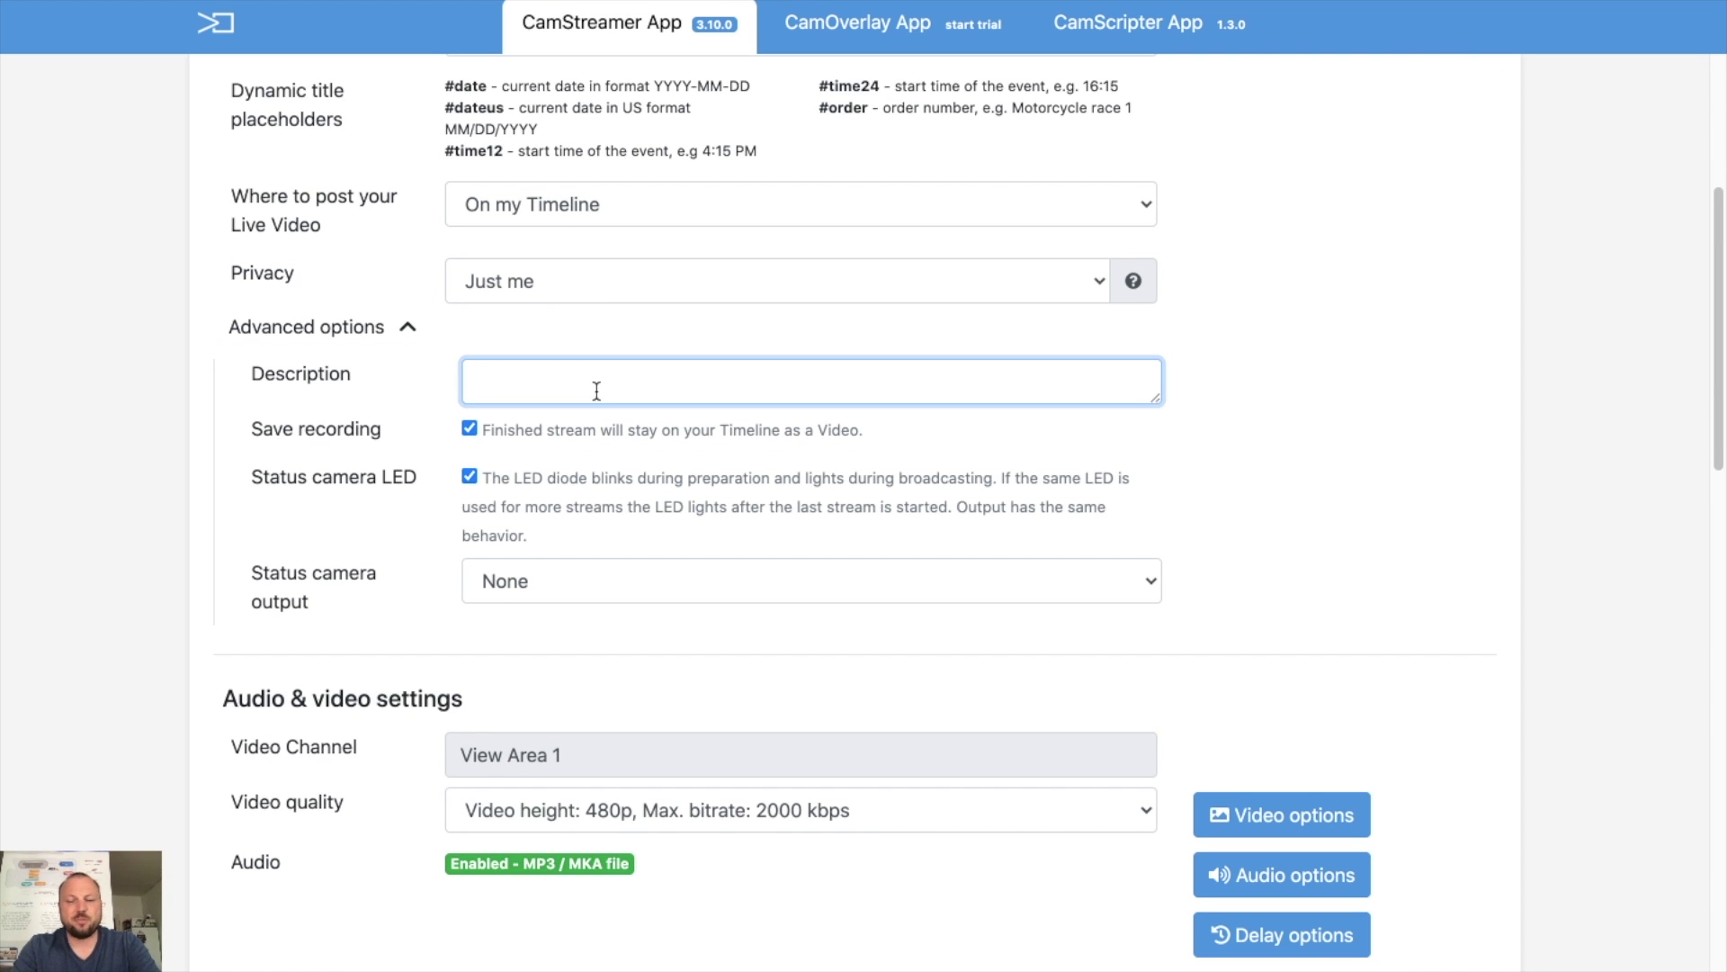
{"action": "type", "text": "Thgis"}
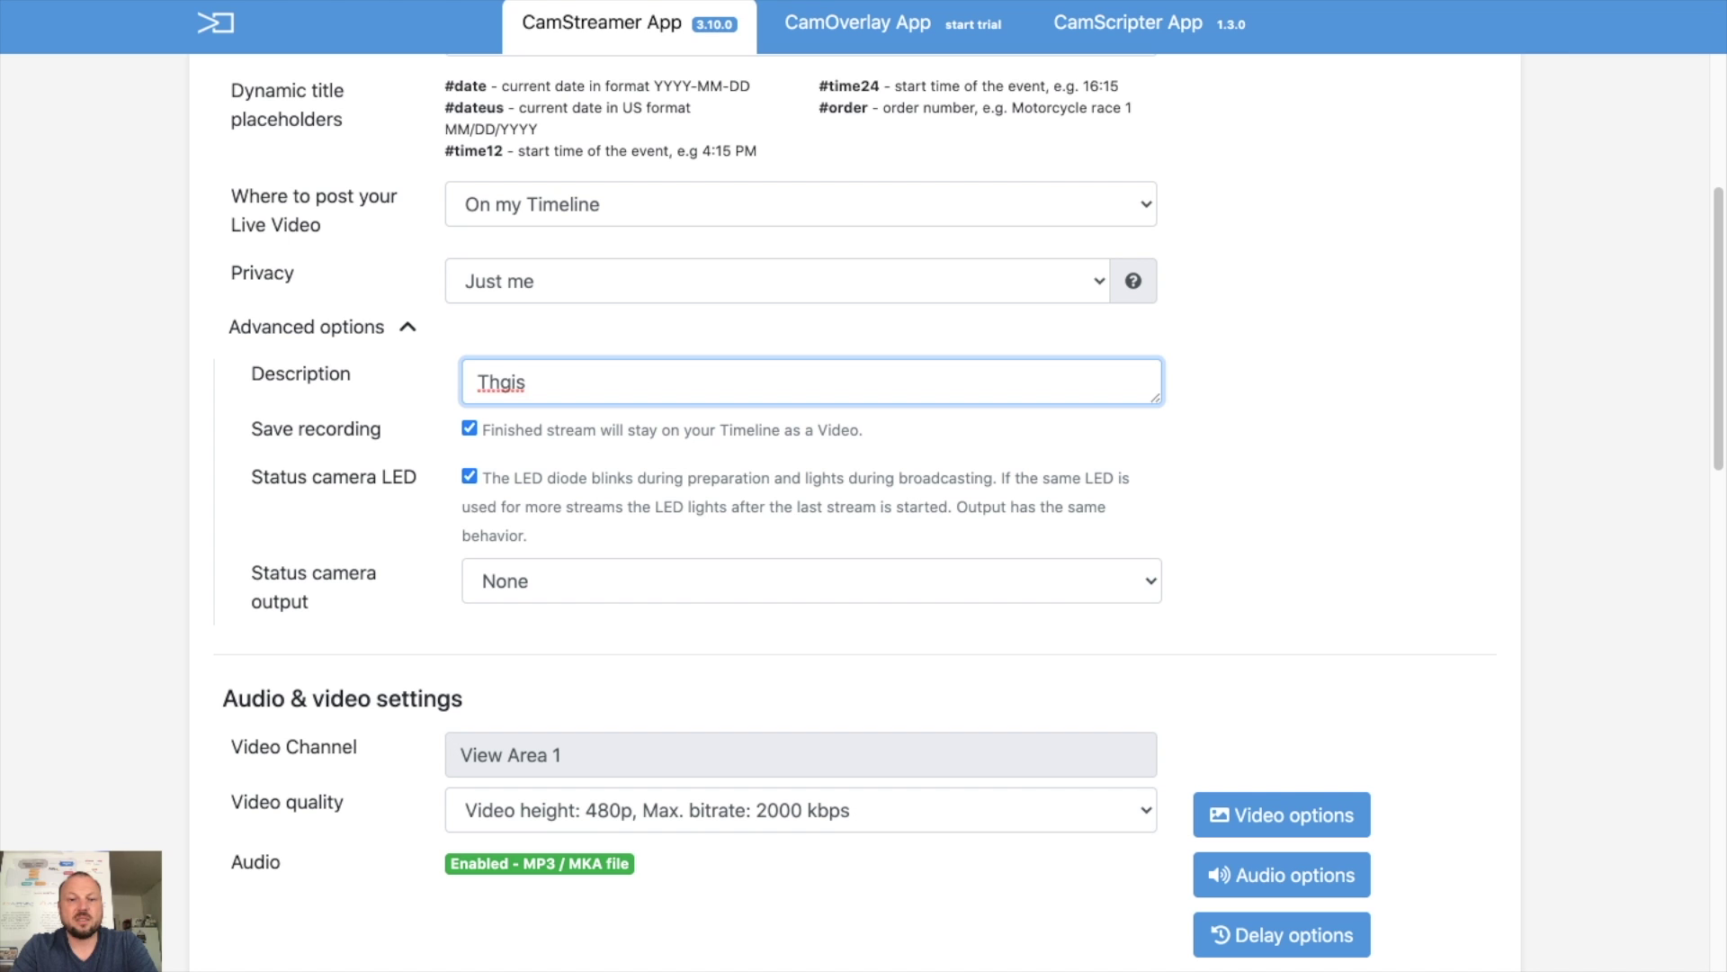
{"action": "type", "text": "is is the descriptiun"}
{"action": "key", "text": "BackSpace"}
{"action": "key", "text": "BackSpace"}
{"action": "key", "text": "BackSpace"}
{"action": "type", "text": "ion text"}
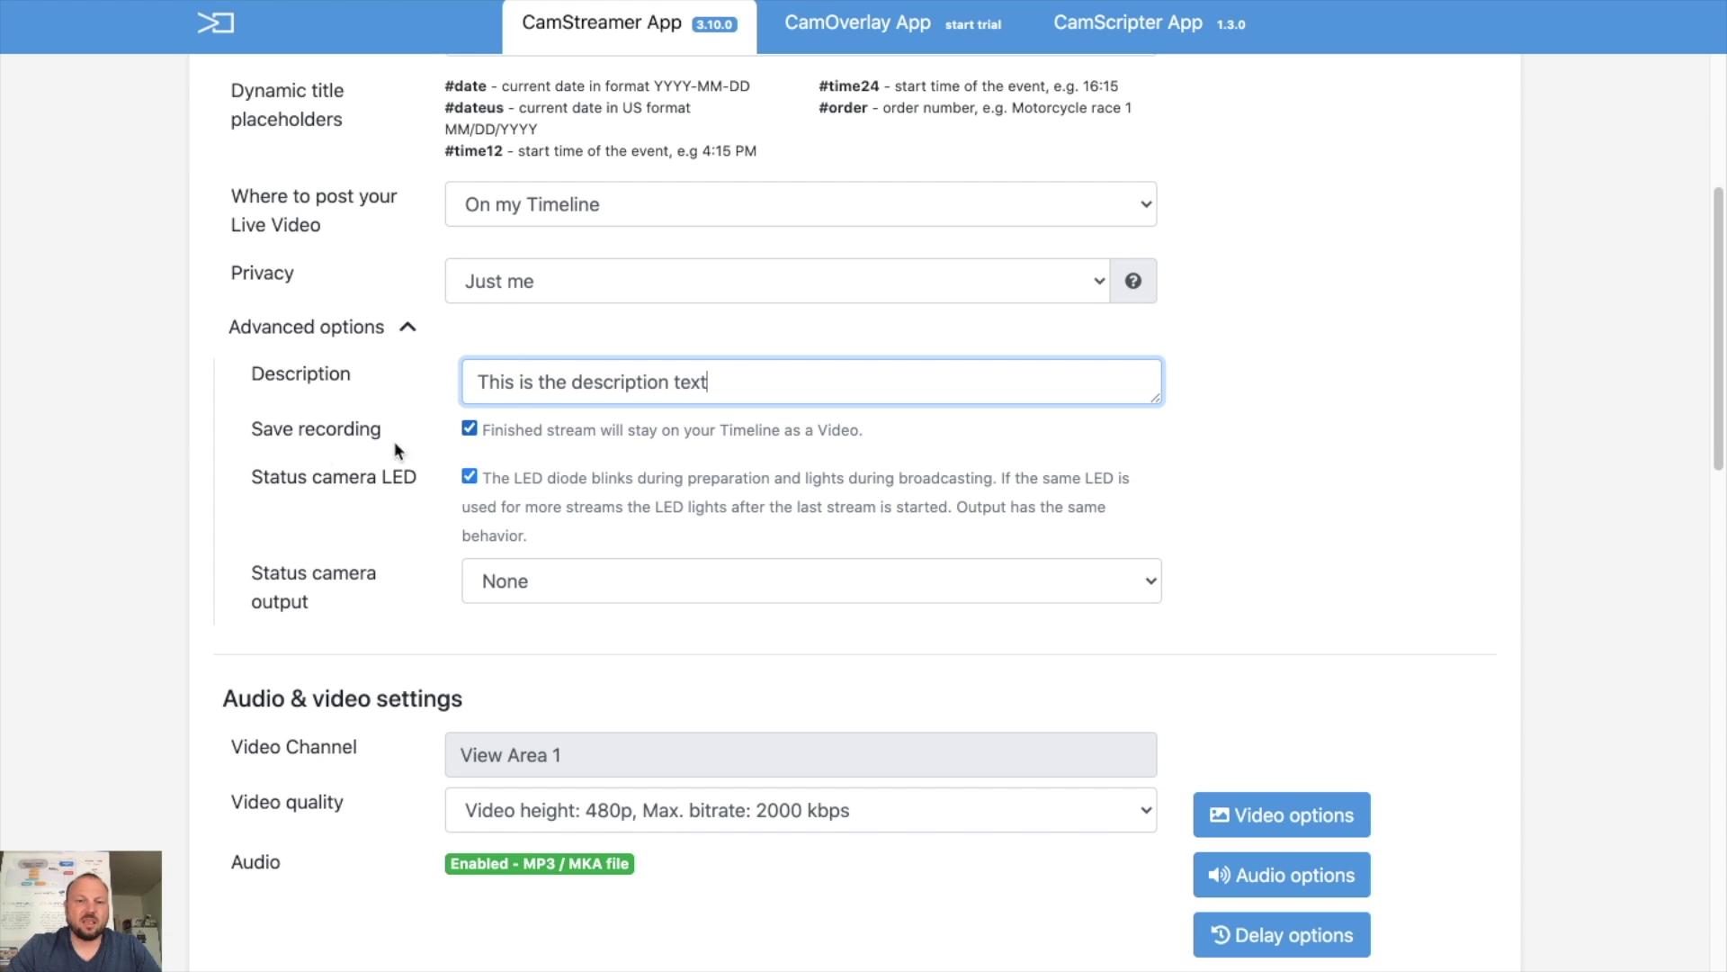
{"action": "scroll", "coordinate": [311, 555], "scroll_direction": "down", "scroll_amount": 5}
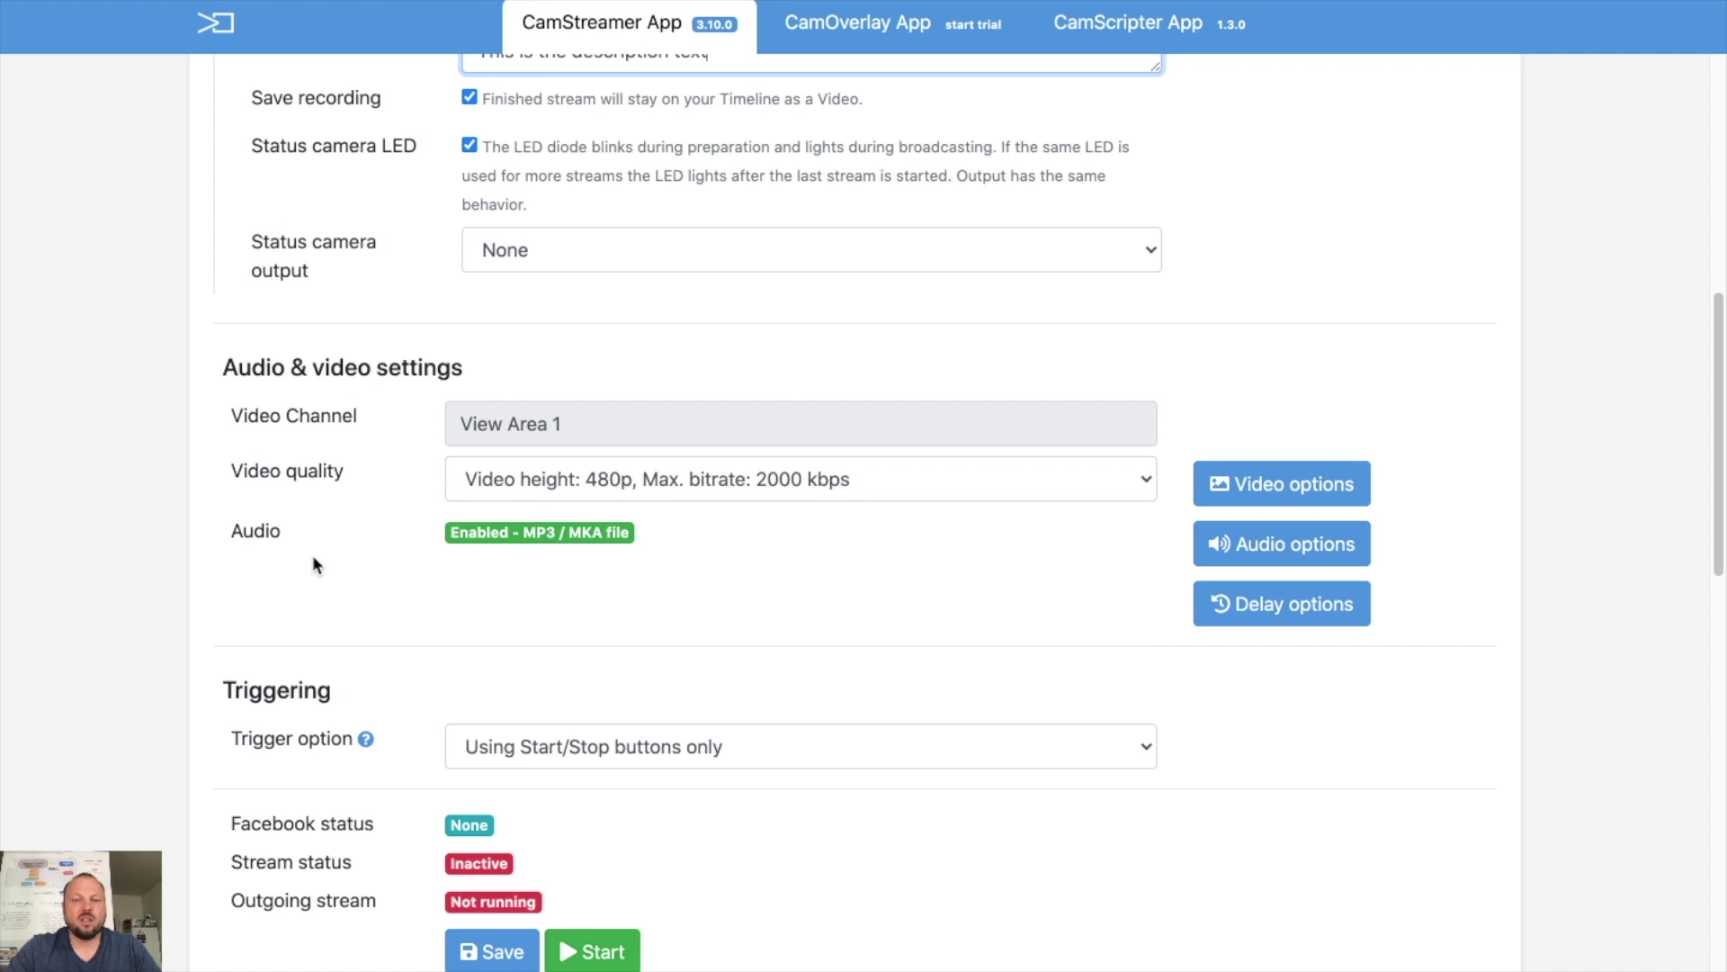
Step: Choose 720p at 1875 kbps video quality, then bring up the audio options and the audio source list
{"action": "left_click", "coordinate": [669, 490]}
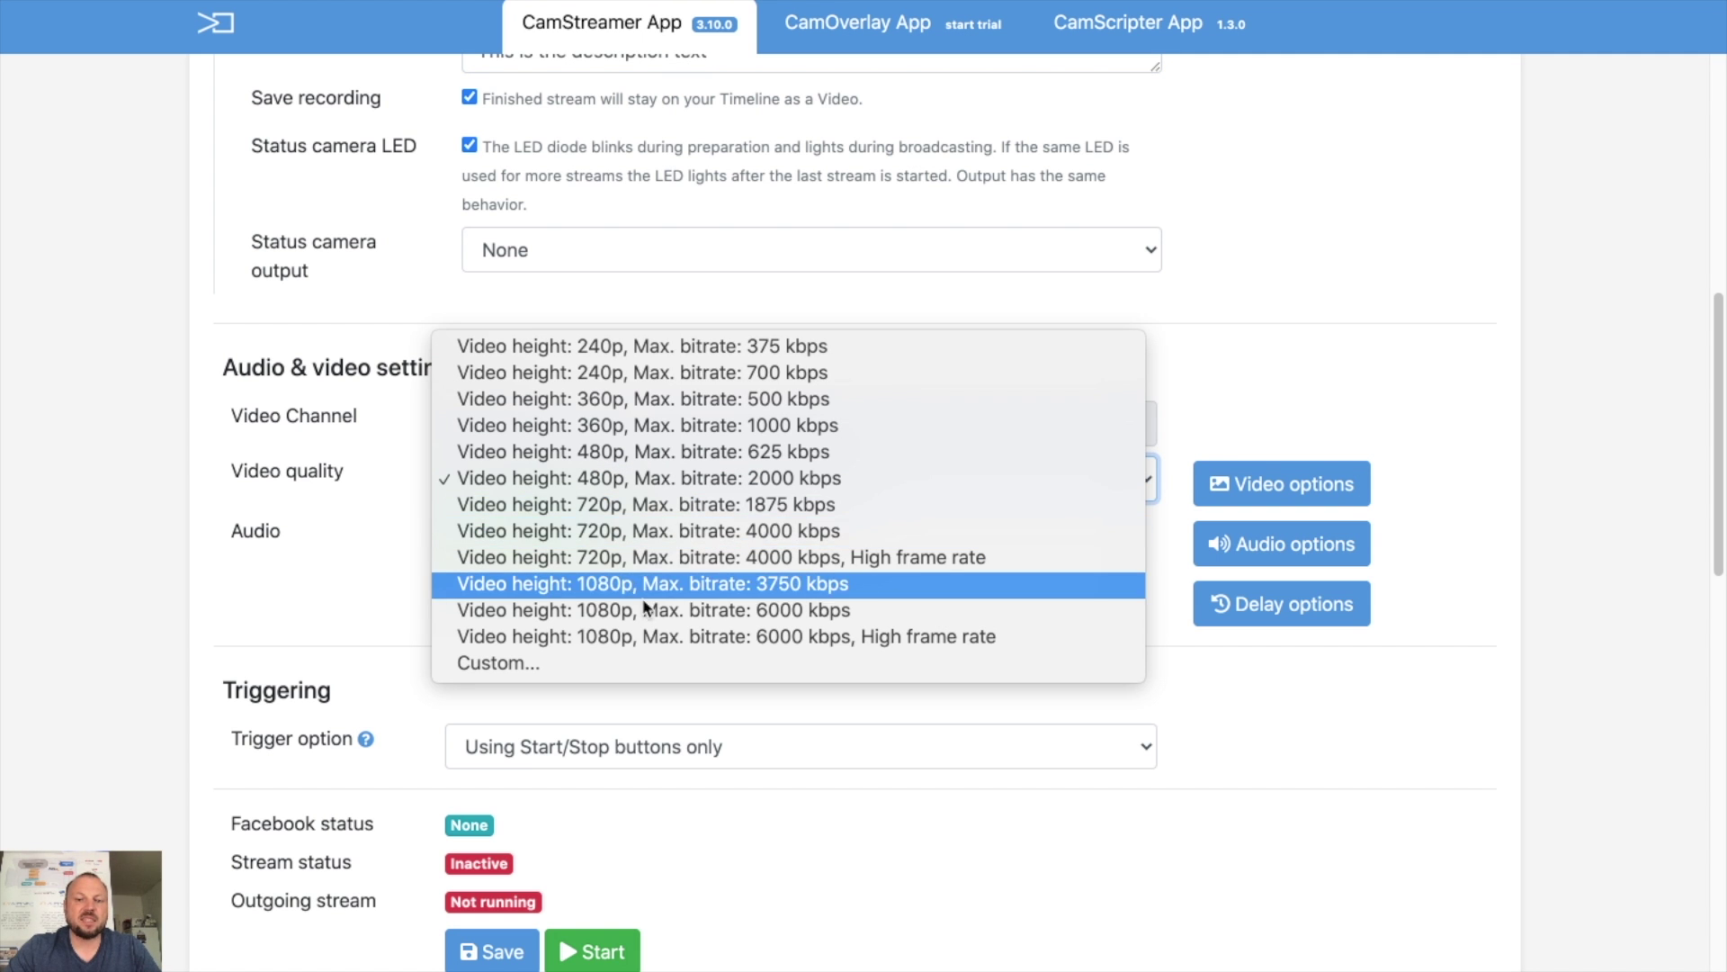
{"action": "left_click", "coordinate": [673, 506]}
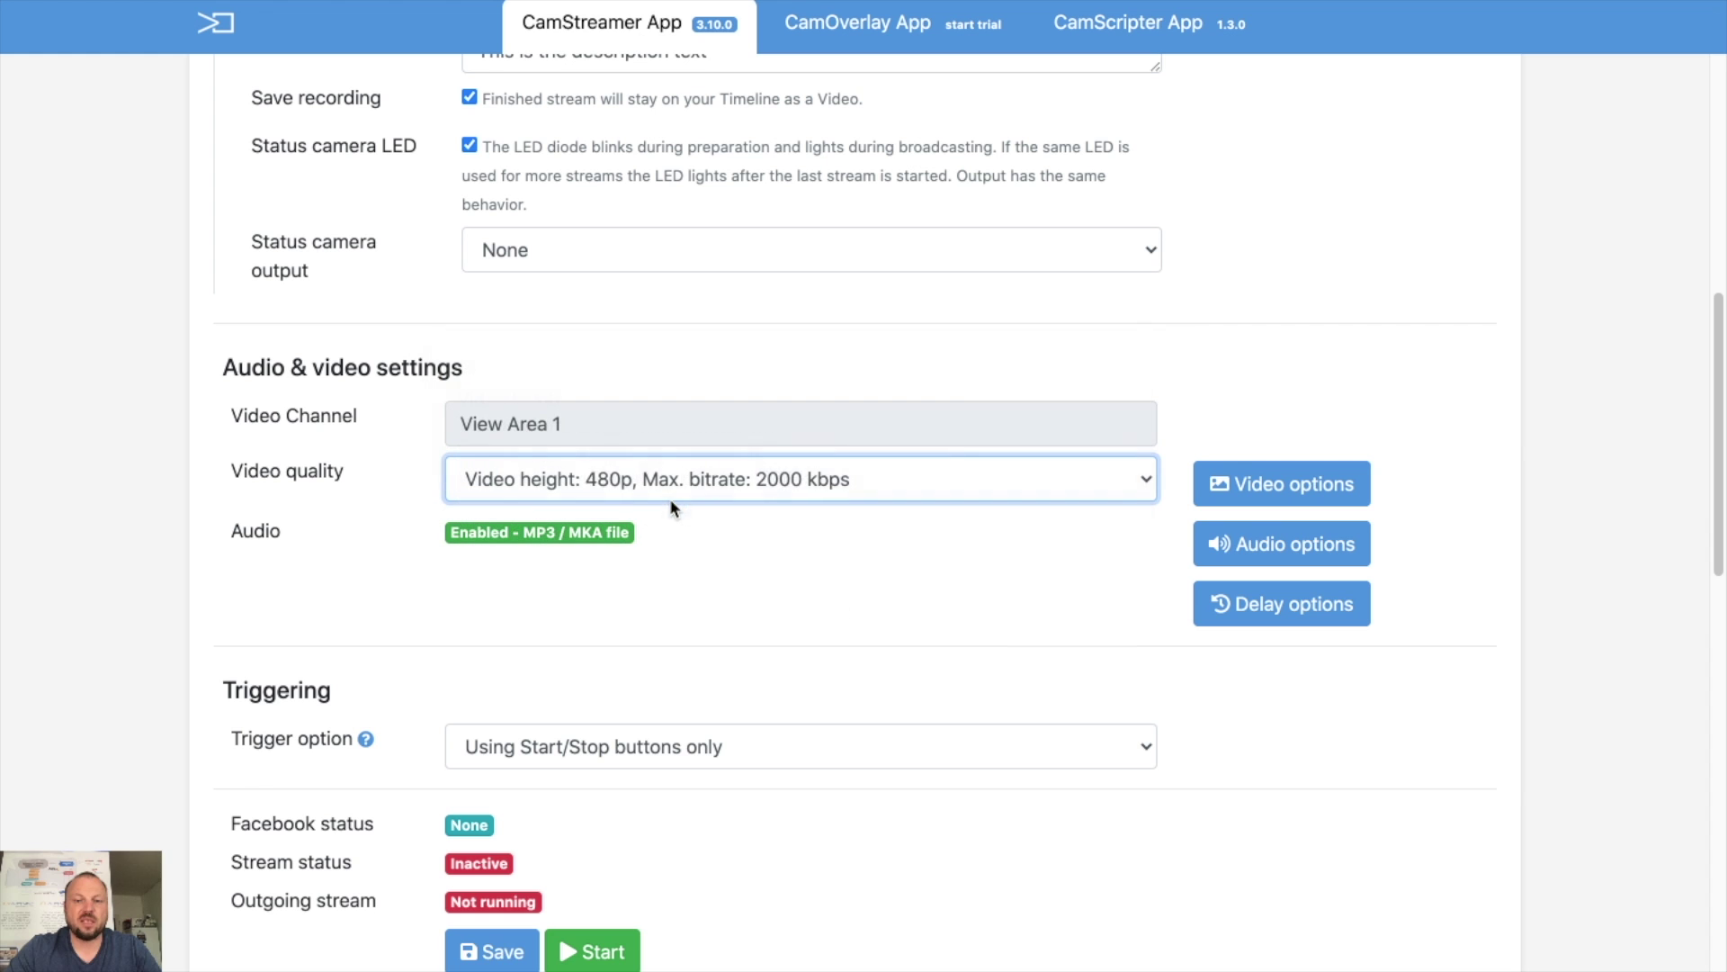
{"action": "left_click", "coordinate": [1298, 549]}
{"action": "left_click", "coordinate": [683, 315]}
{"action": "left_click", "coordinate": [734, 331]}
{"action": "left_click", "coordinate": [752, 324]}
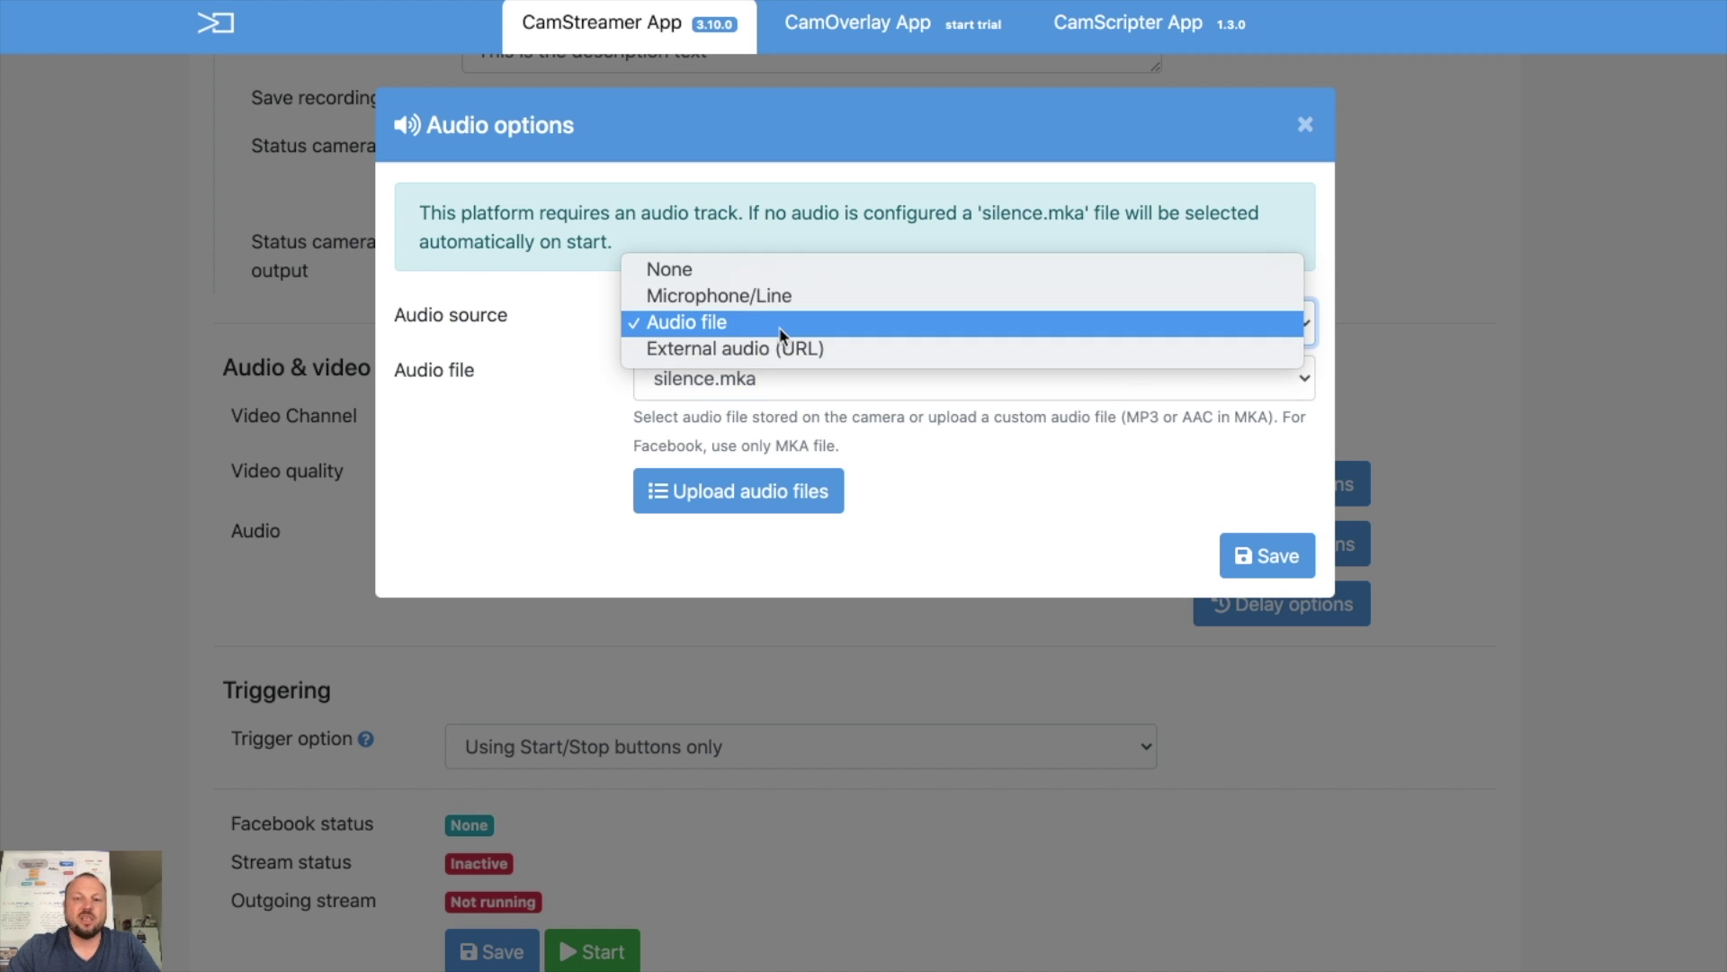
Step: Change the audio source from Audio file to None, save, and close the Audio options dialog
{"action": "left_click", "coordinate": [727, 321]}
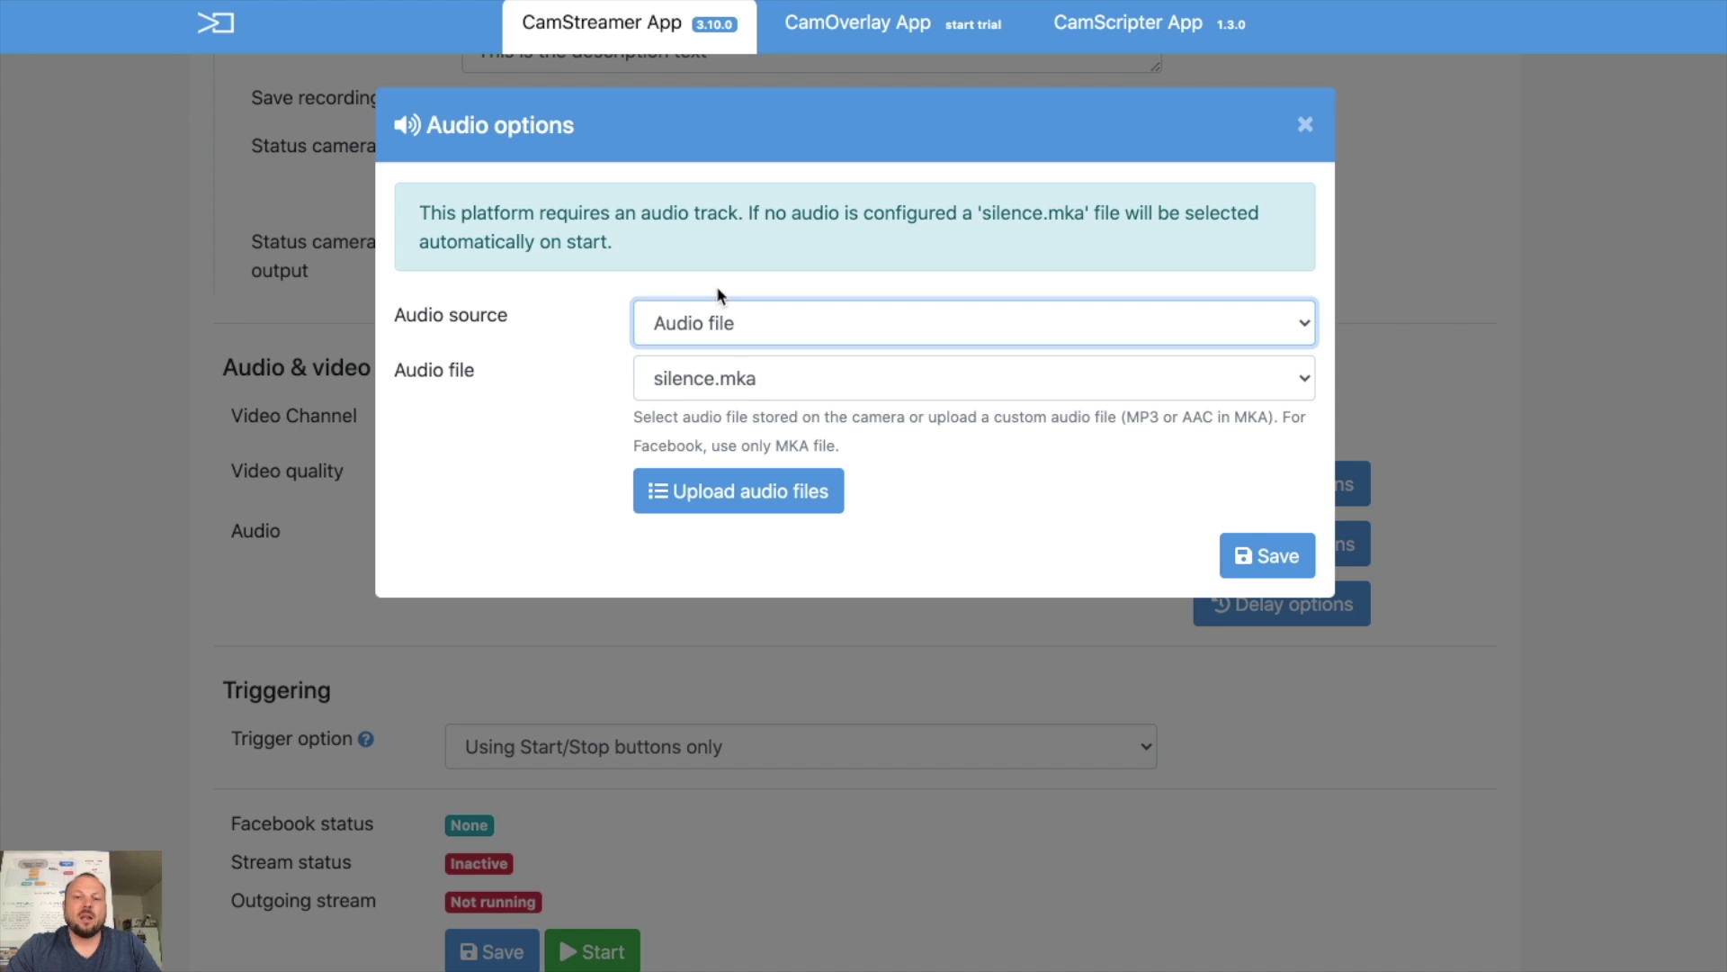
{"action": "left_click", "coordinate": [764, 322]}
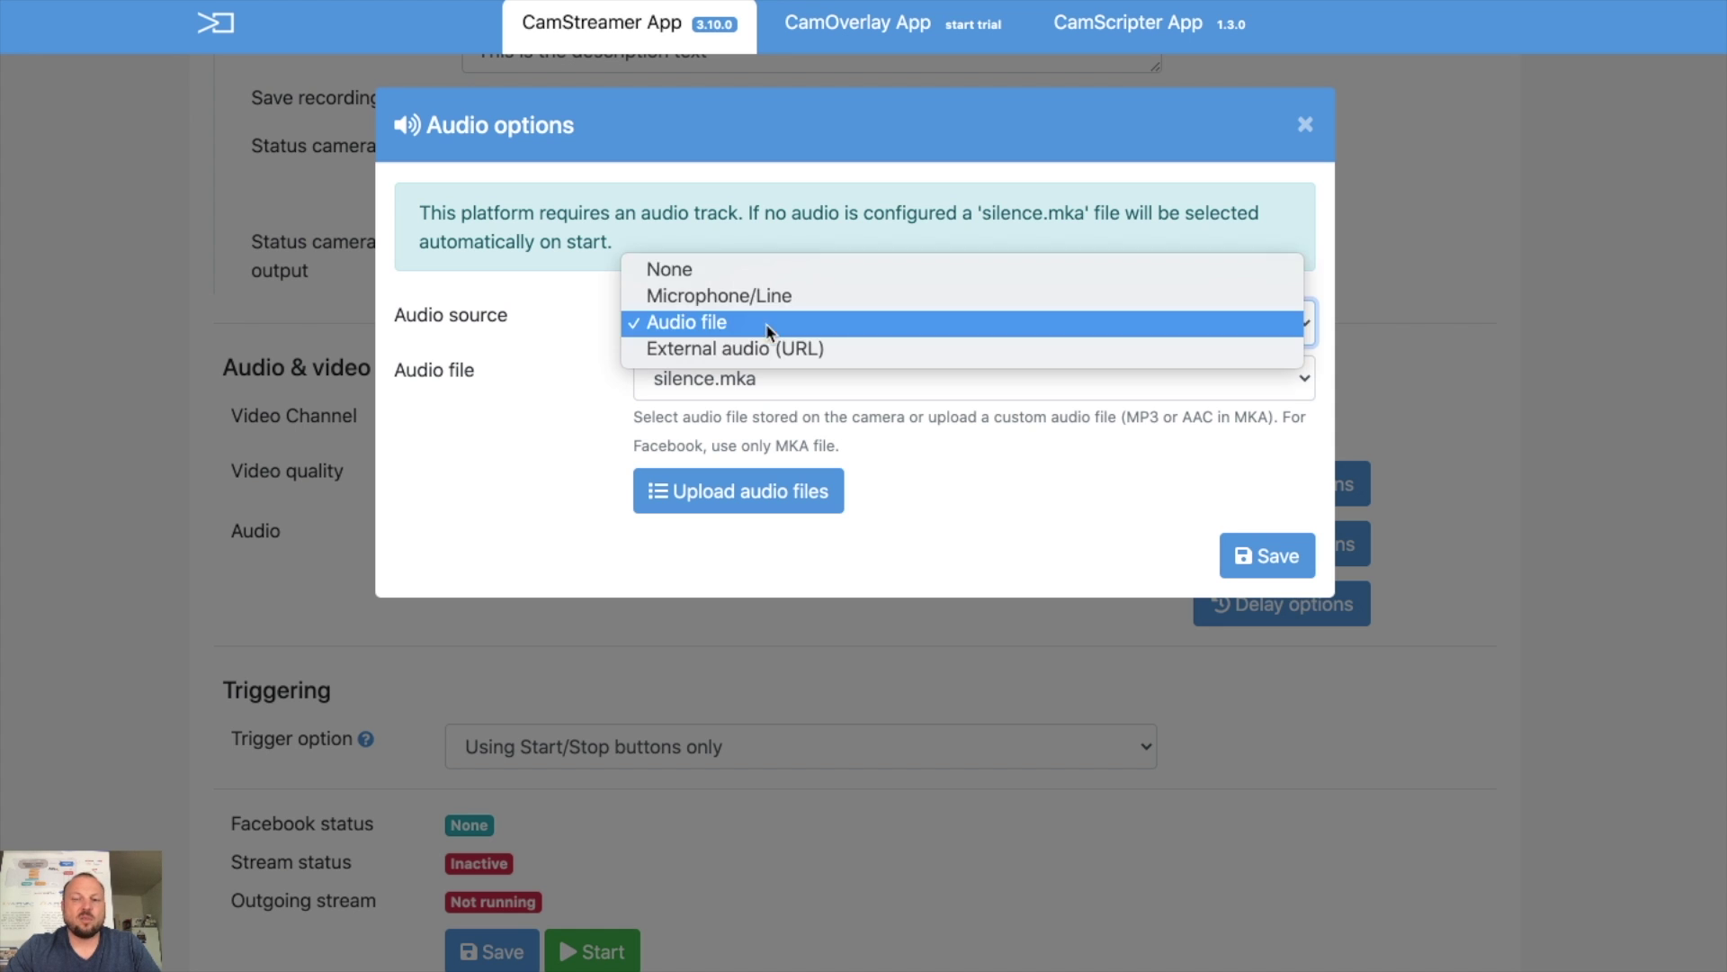
{"action": "left_click", "coordinate": [688, 265]}
{"action": "left_click", "coordinate": [1229, 396]}
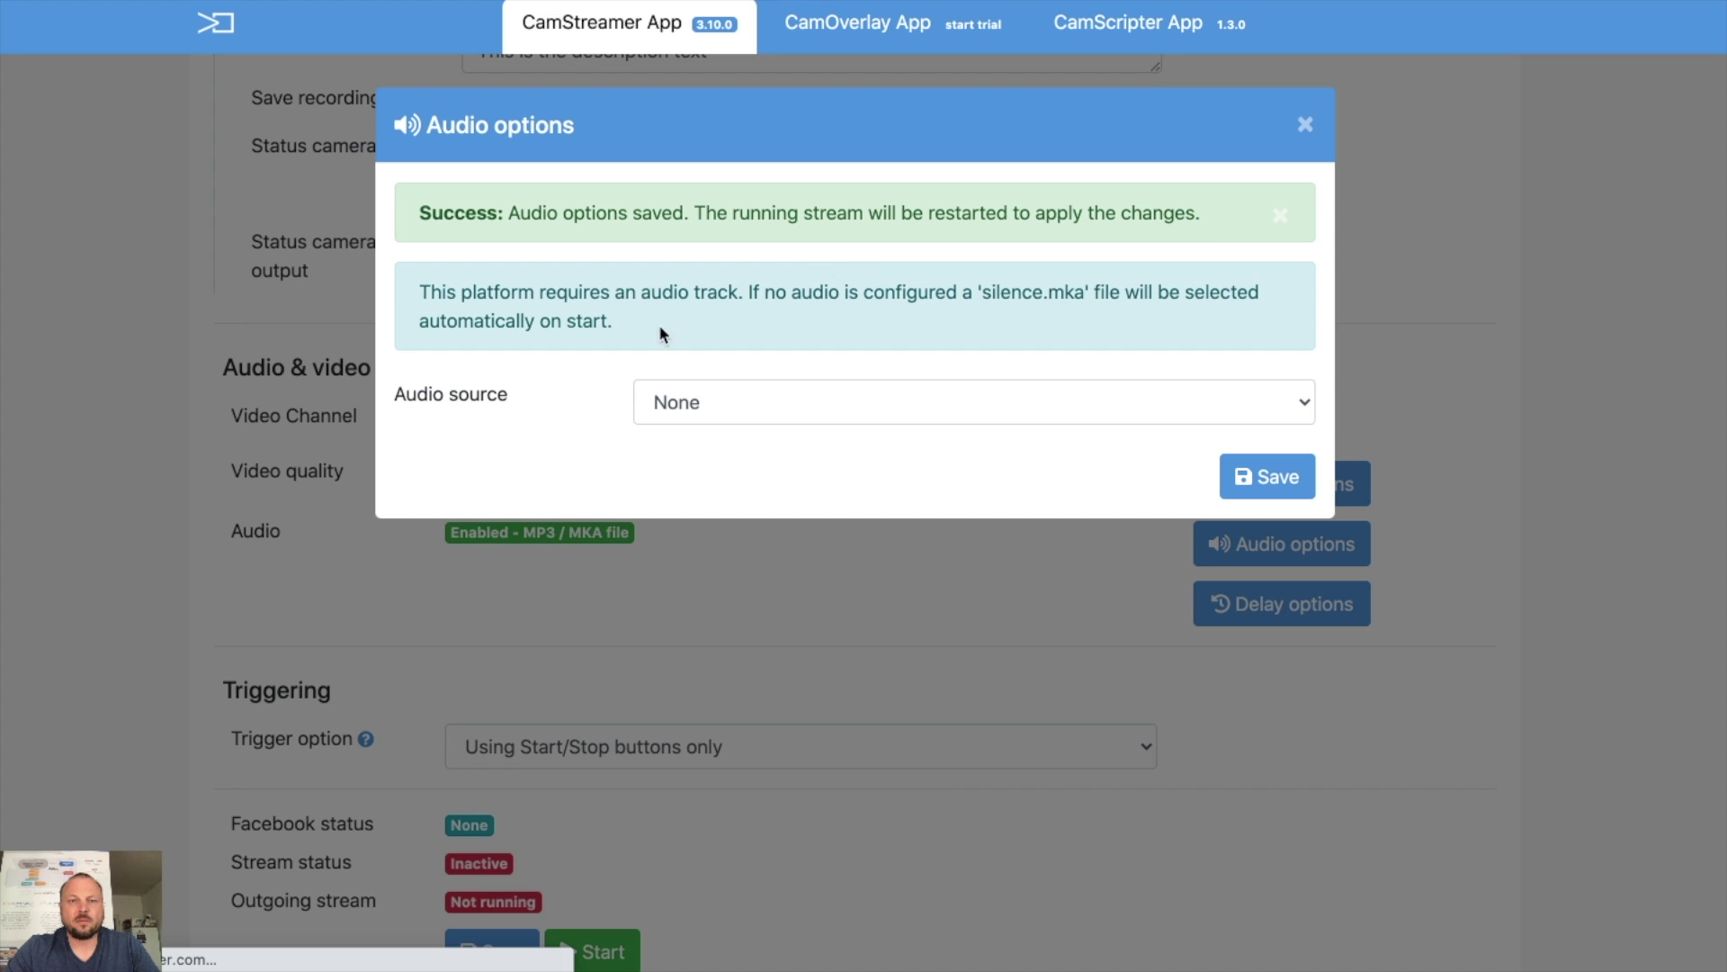
{"action": "left_click", "coordinate": [1304, 125]}
Step: Select the Preview permanent link URL, then save the Facebook stream settings to the camera
{"action": "scroll", "coordinate": [222, 561], "scroll_direction": "down", "scroll_amount": 3}
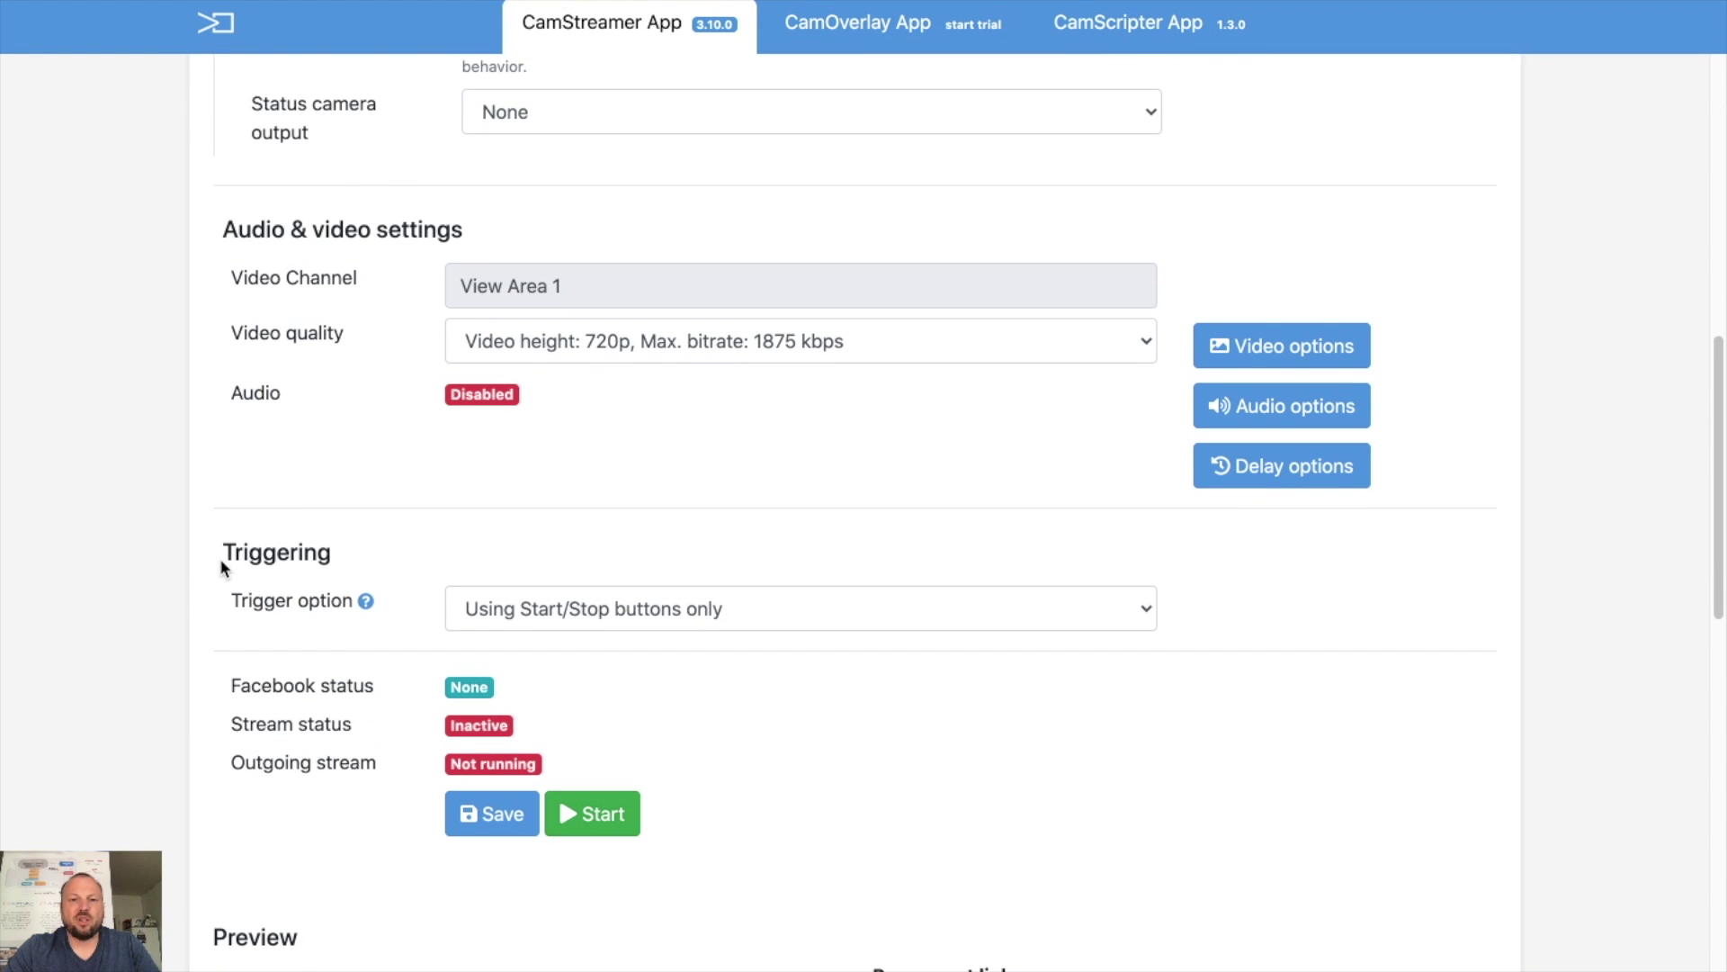
{"action": "scroll", "coordinate": [220, 565], "scroll_direction": "down", "scroll_amount": 8}
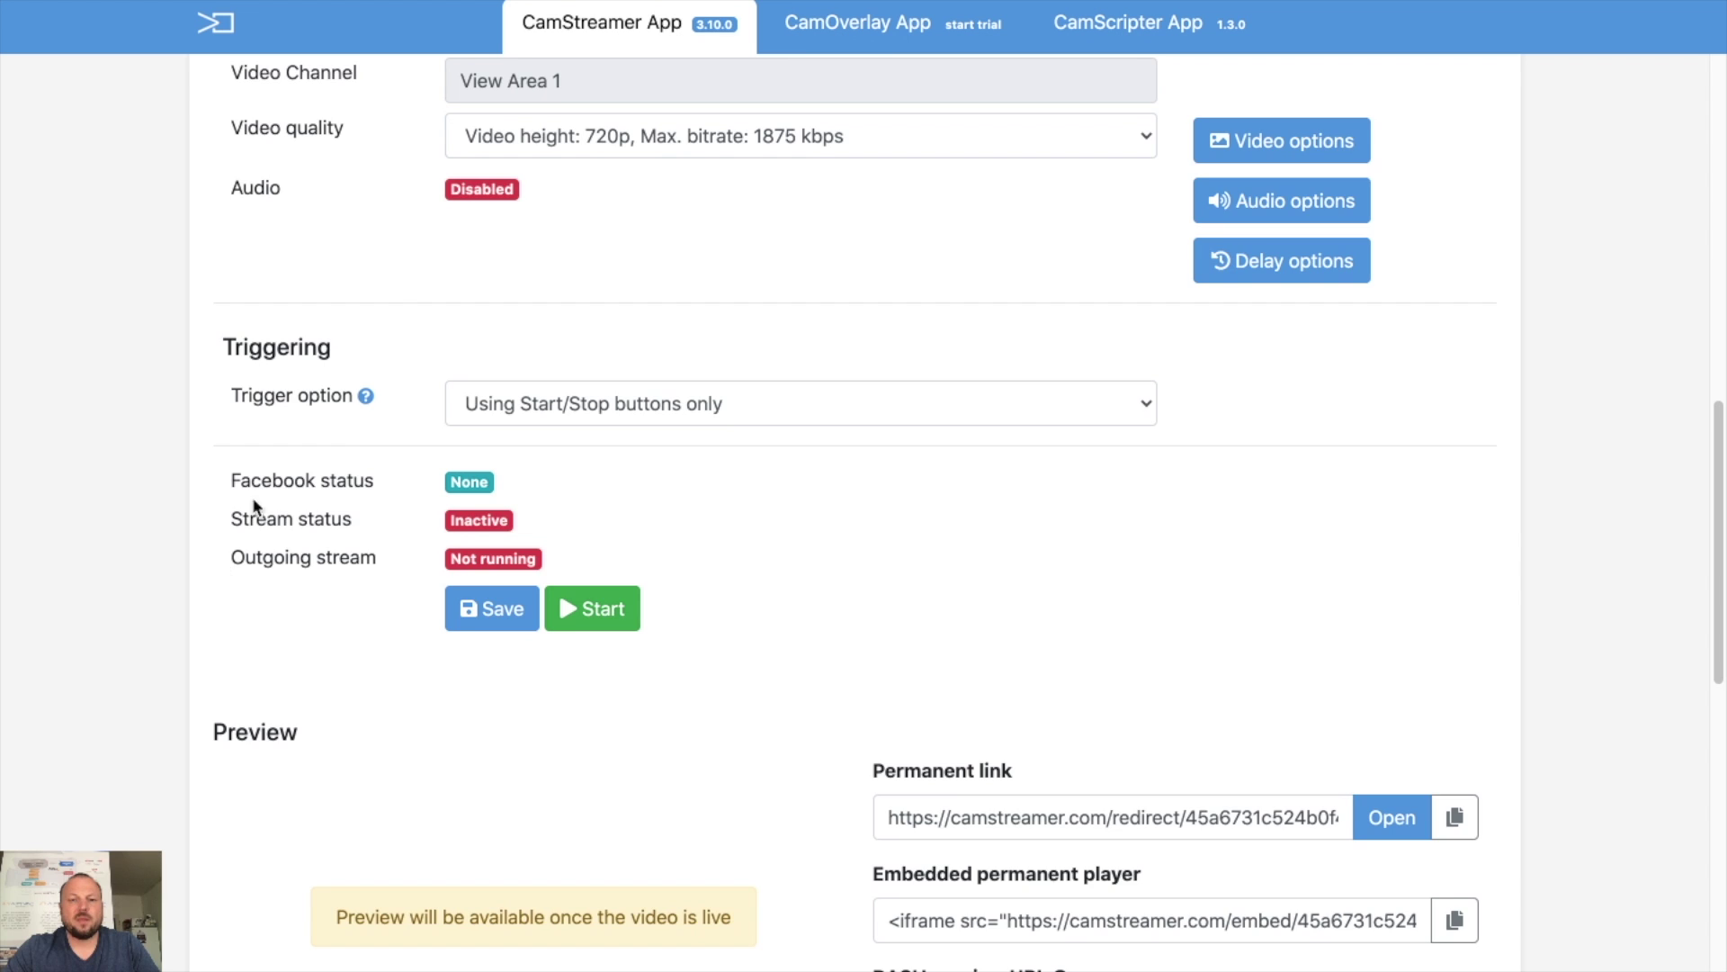
{"action": "scroll", "coordinate": [736, 362], "scroll_direction": "down", "scroll_amount": 2}
{"action": "scroll", "coordinate": [743, 358], "scroll_direction": "up", "scroll_amount": 3}
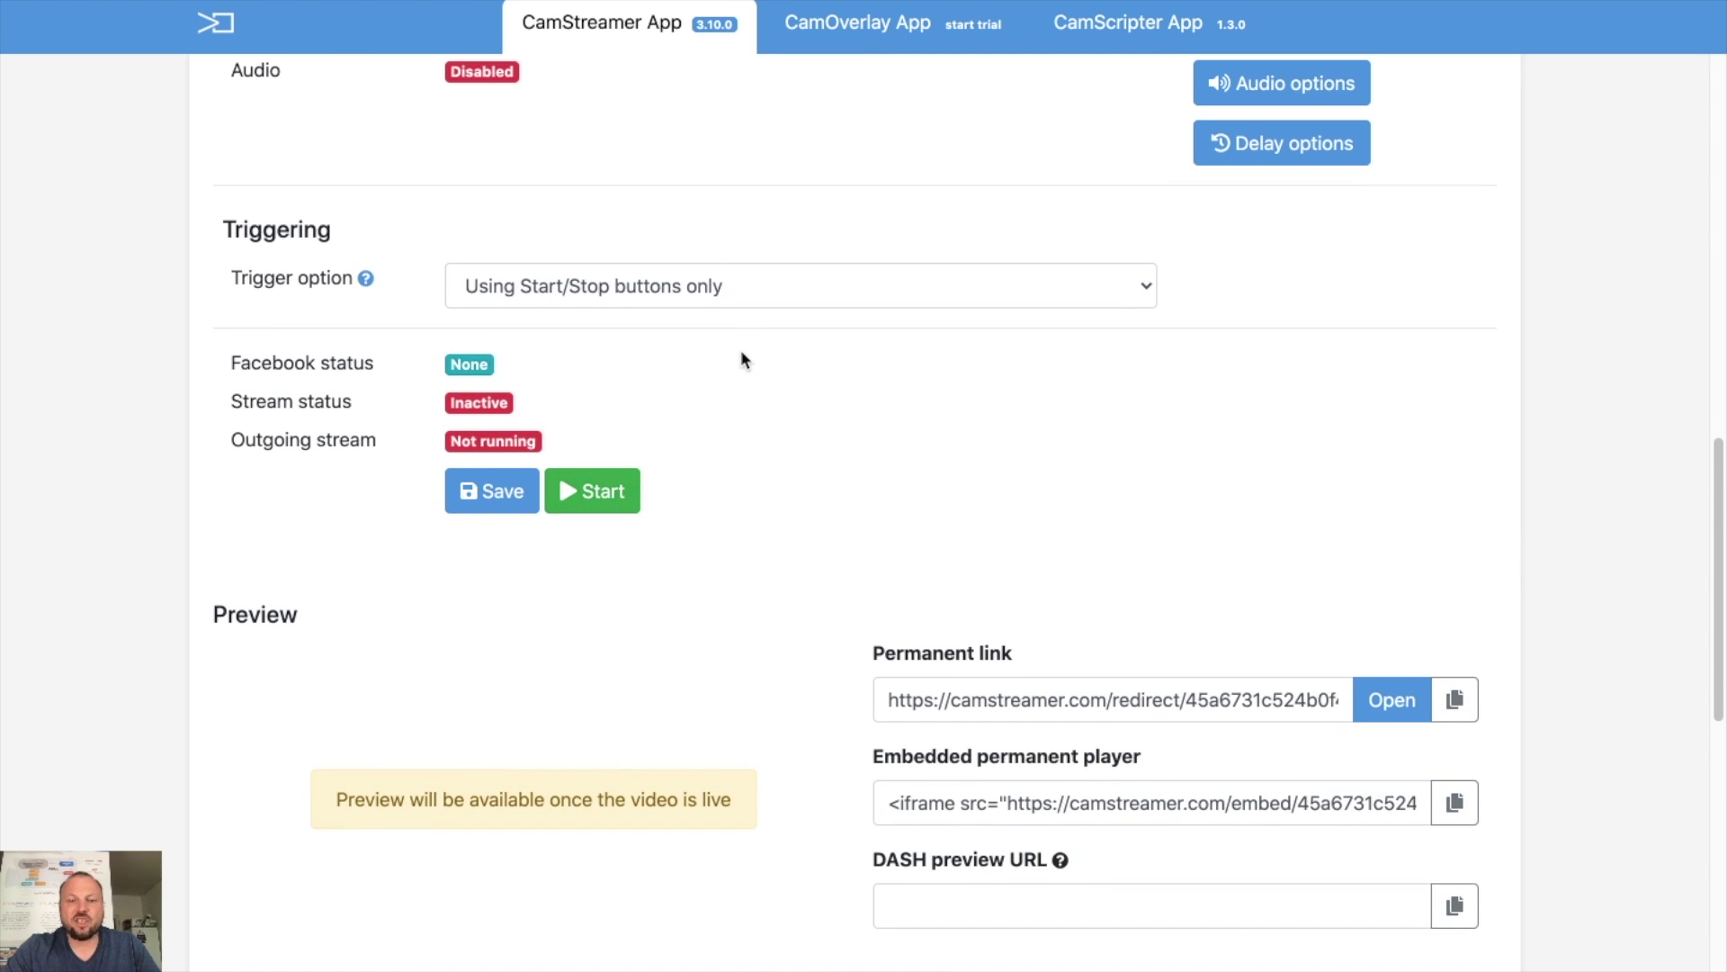
{"action": "left_click", "coordinate": [1097, 708]}
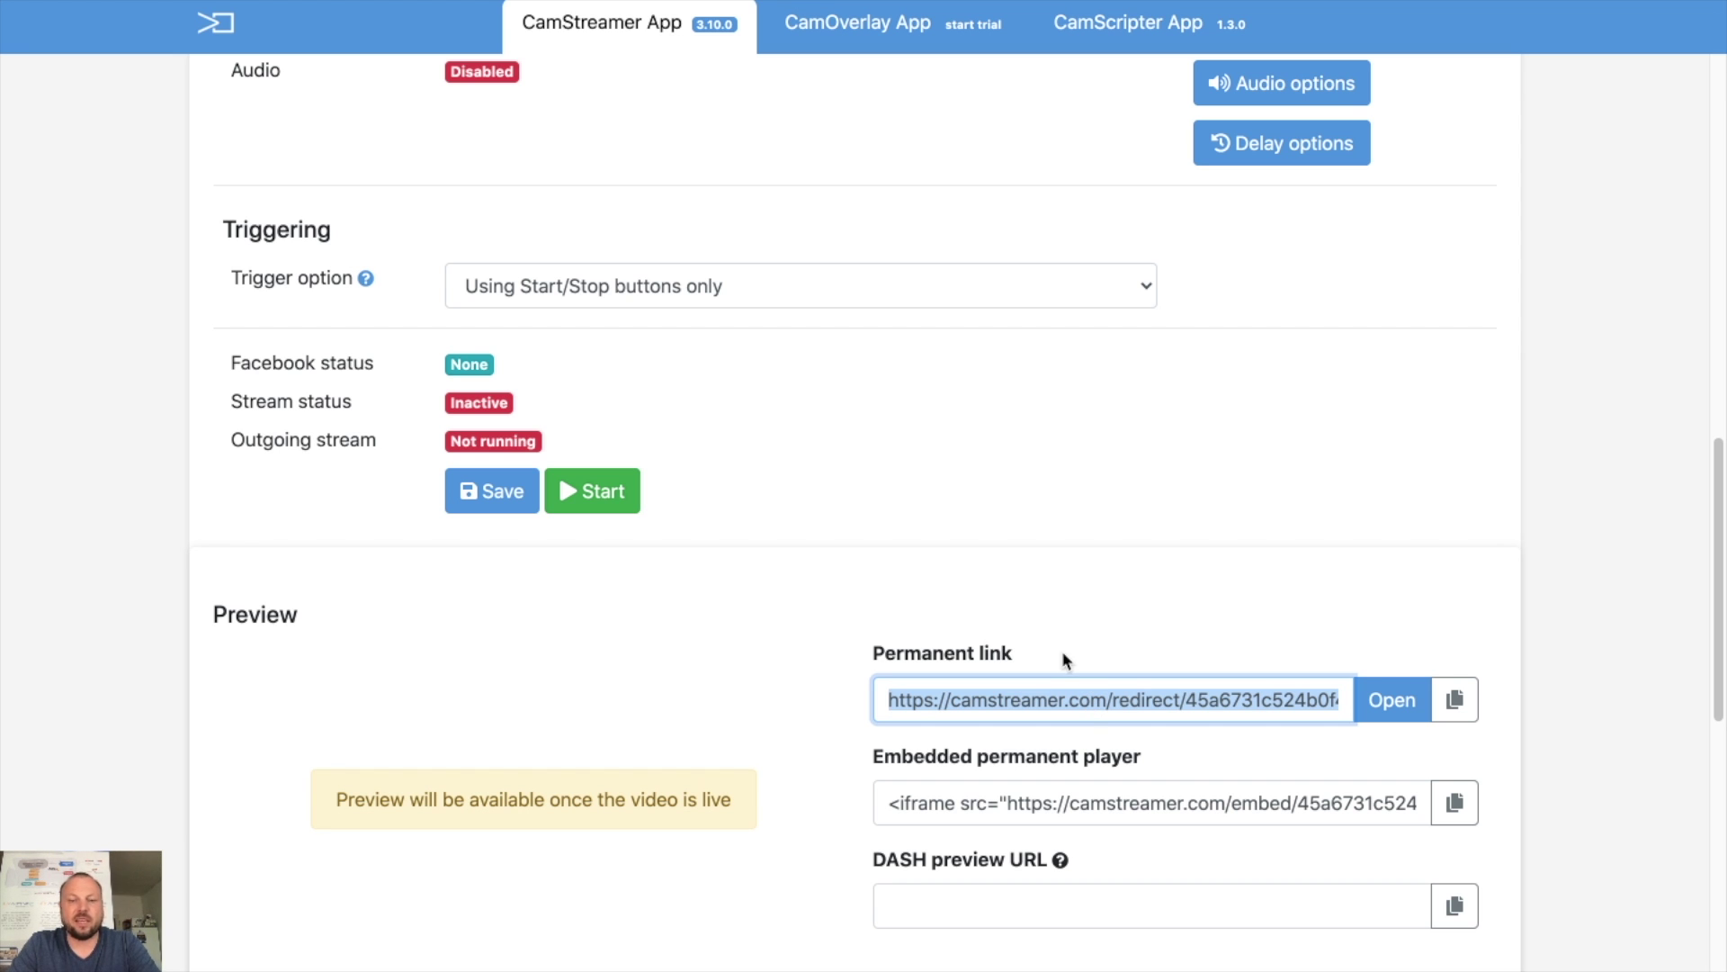
{"action": "left_click", "coordinate": [460, 498]}
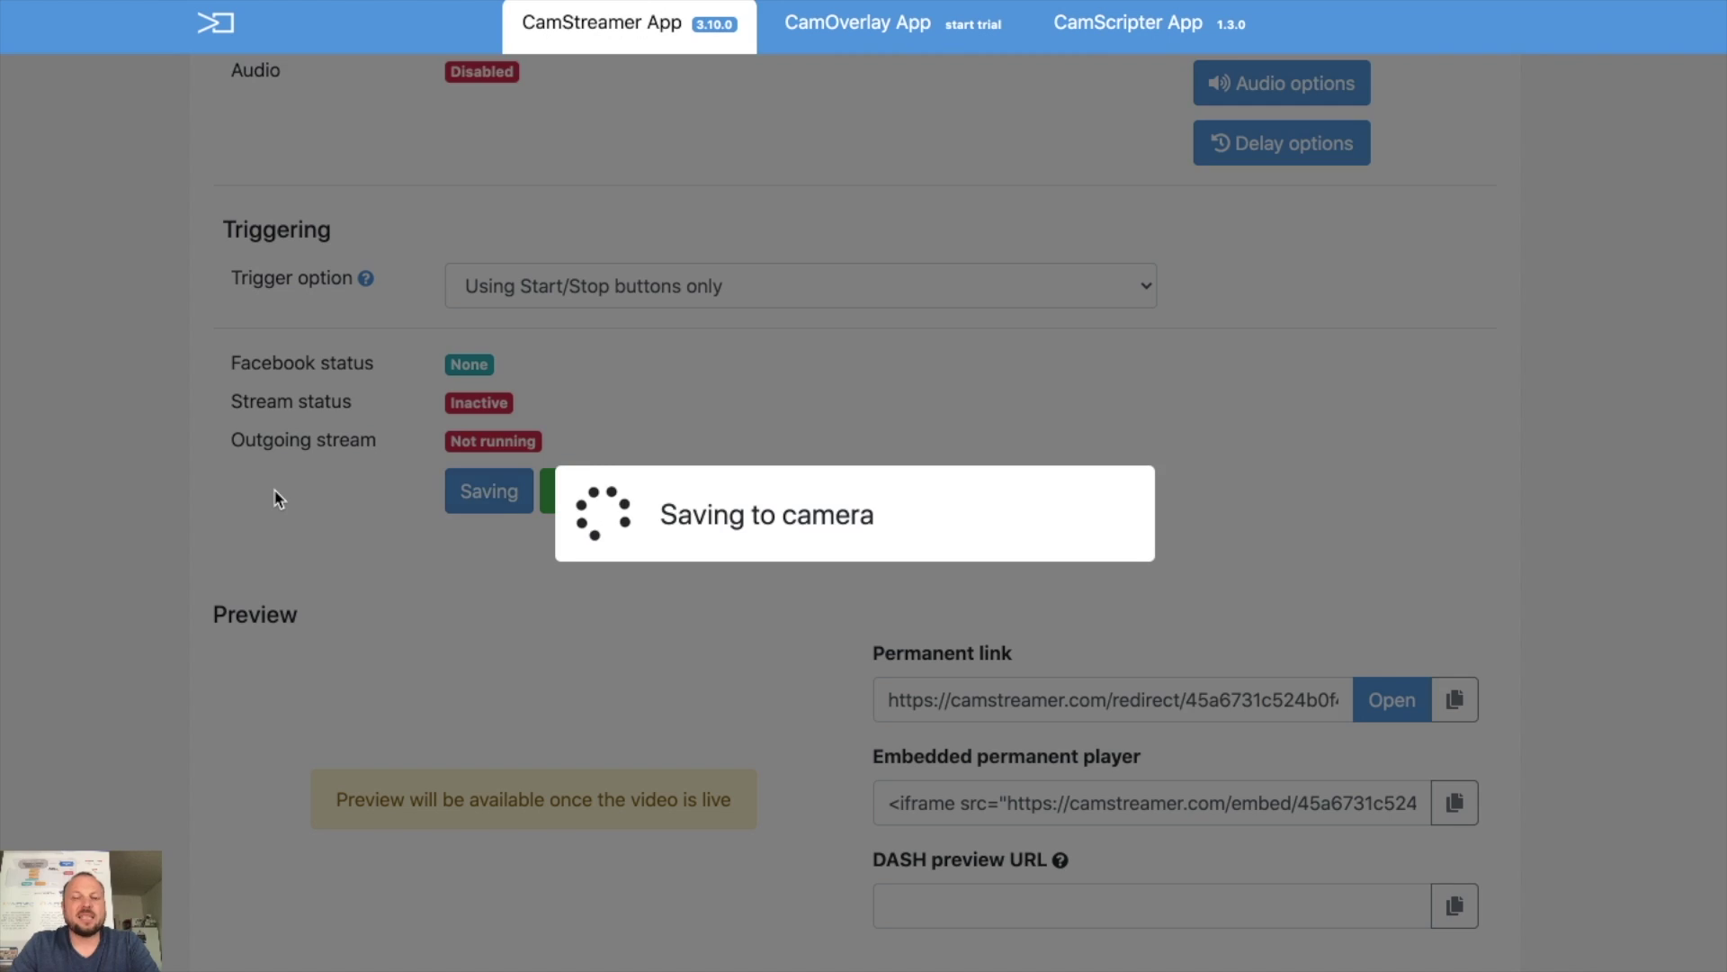
{"action": "scroll", "coordinate": [274, 498], "scroll_direction": "down", "scroll_amount": 4}
{"action": "scroll", "coordinate": [273, 489], "scroll_direction": "down", "scroll_amount": 8}
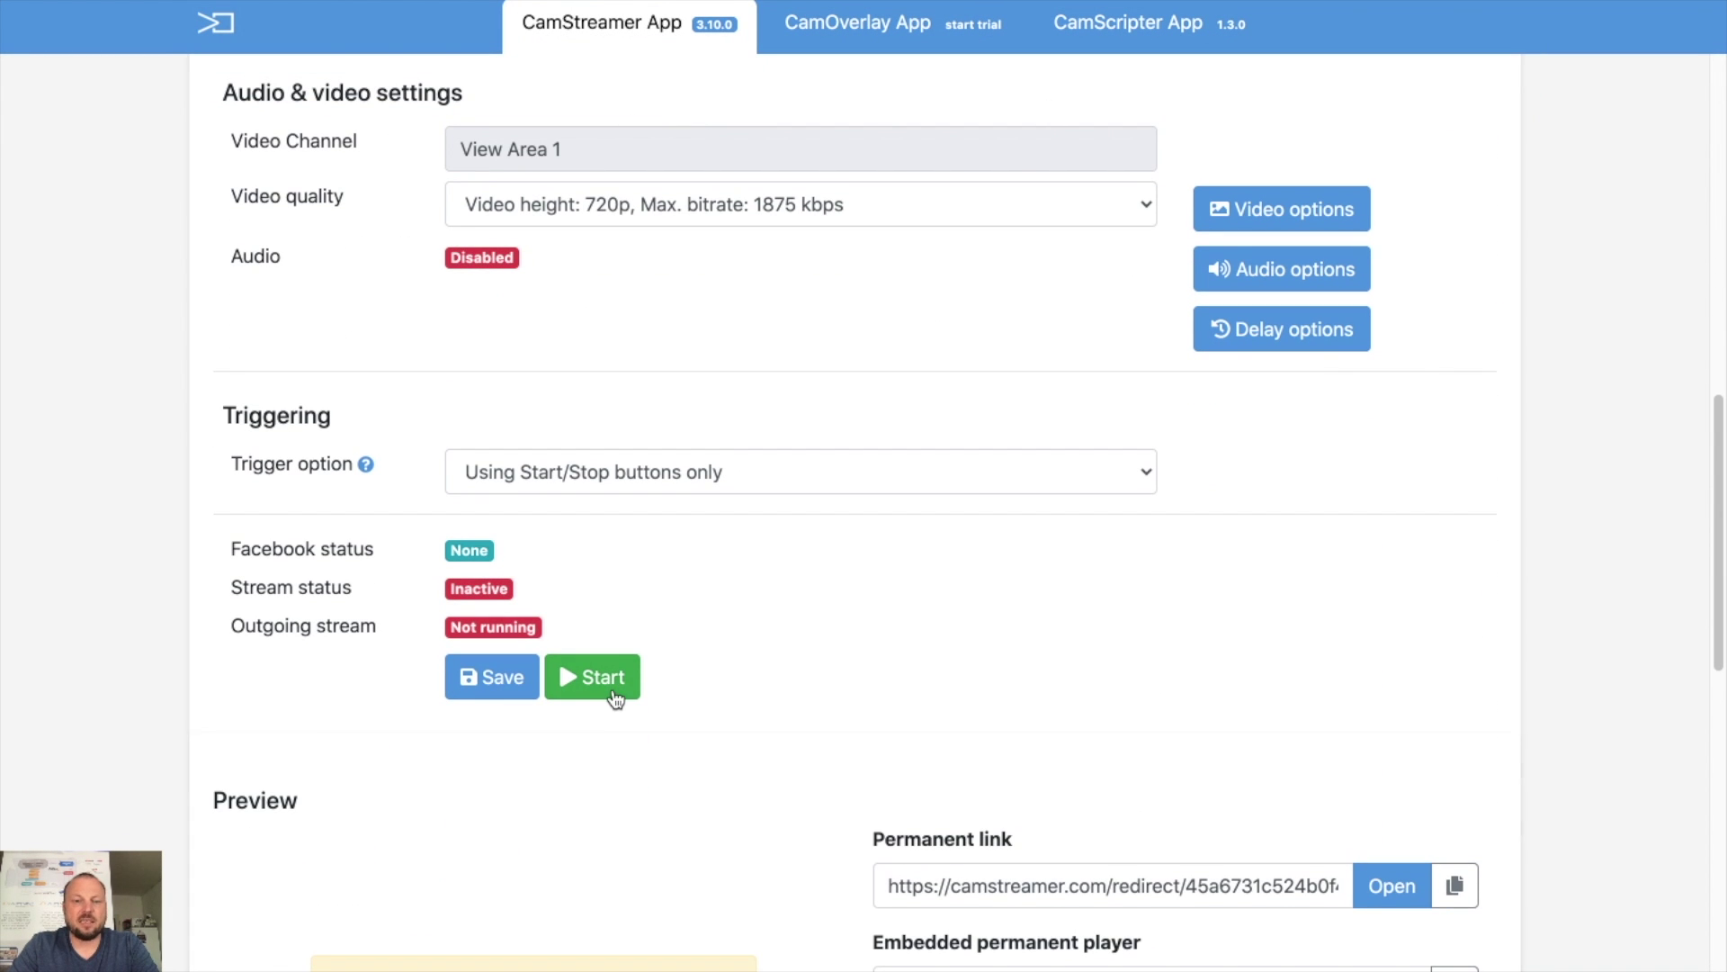
Step: Start broadcasting the stream live to Facebook with the green Start button
{"action": "left_click", "coordinate": [612, 695]}
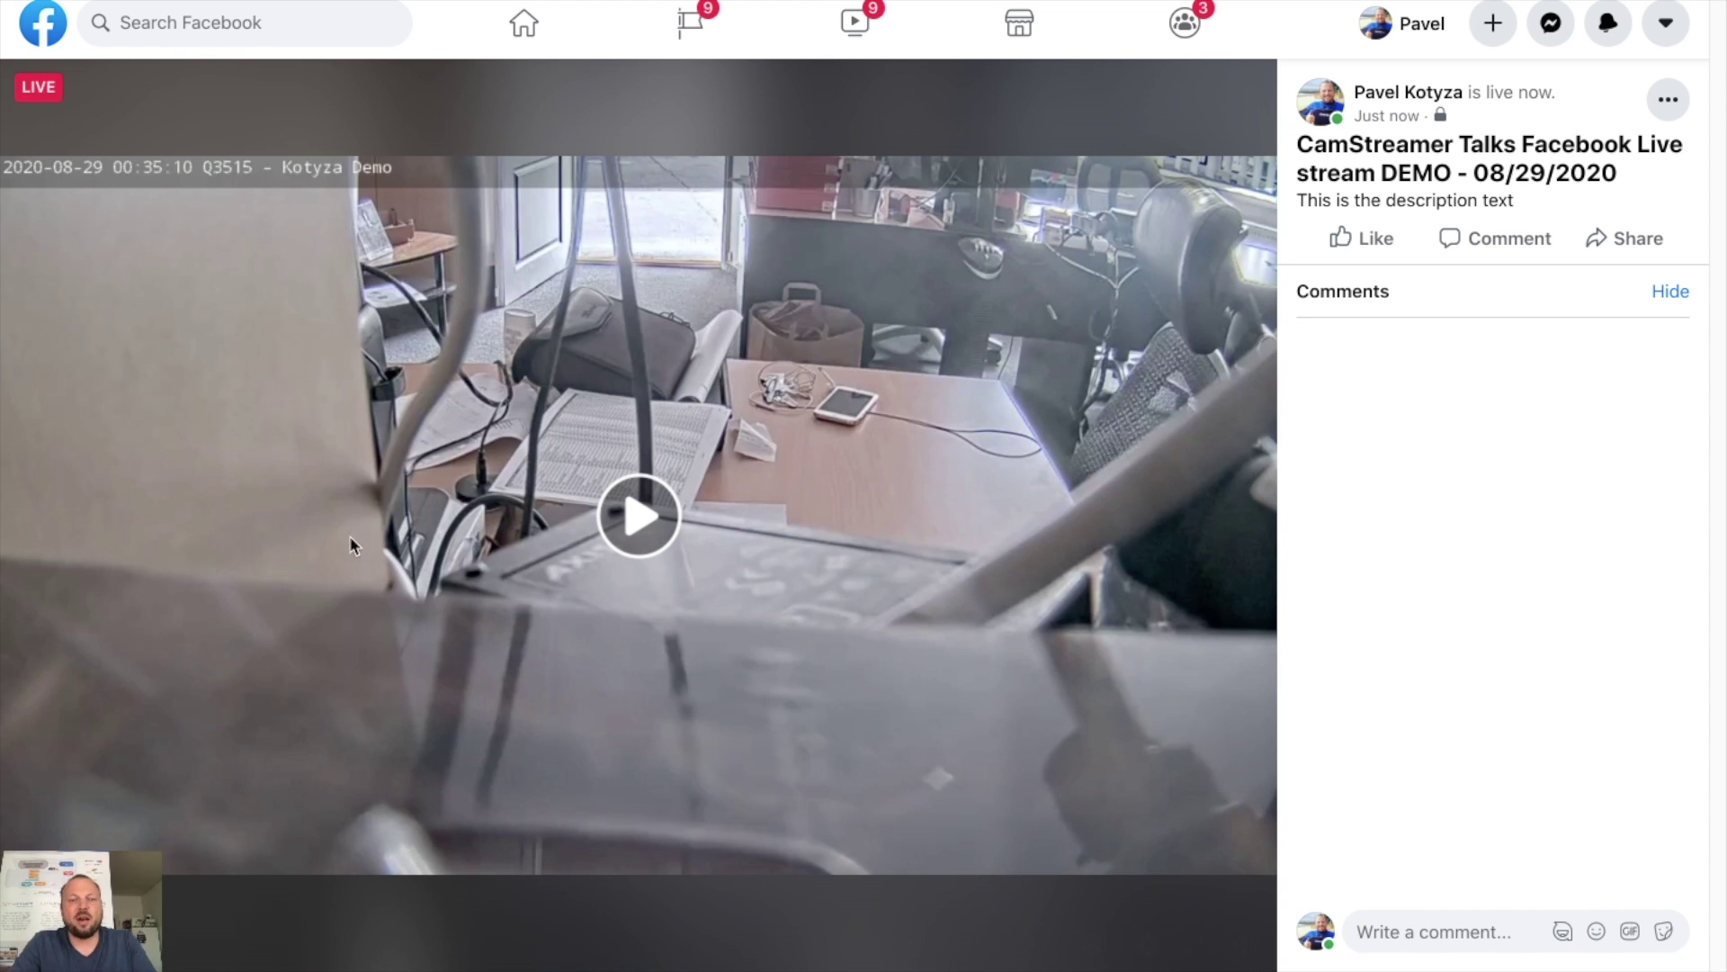
Step: Play the live camera video on the Facebook broadcast post
{"action": "left_click", "coordinate": [660, 531]}
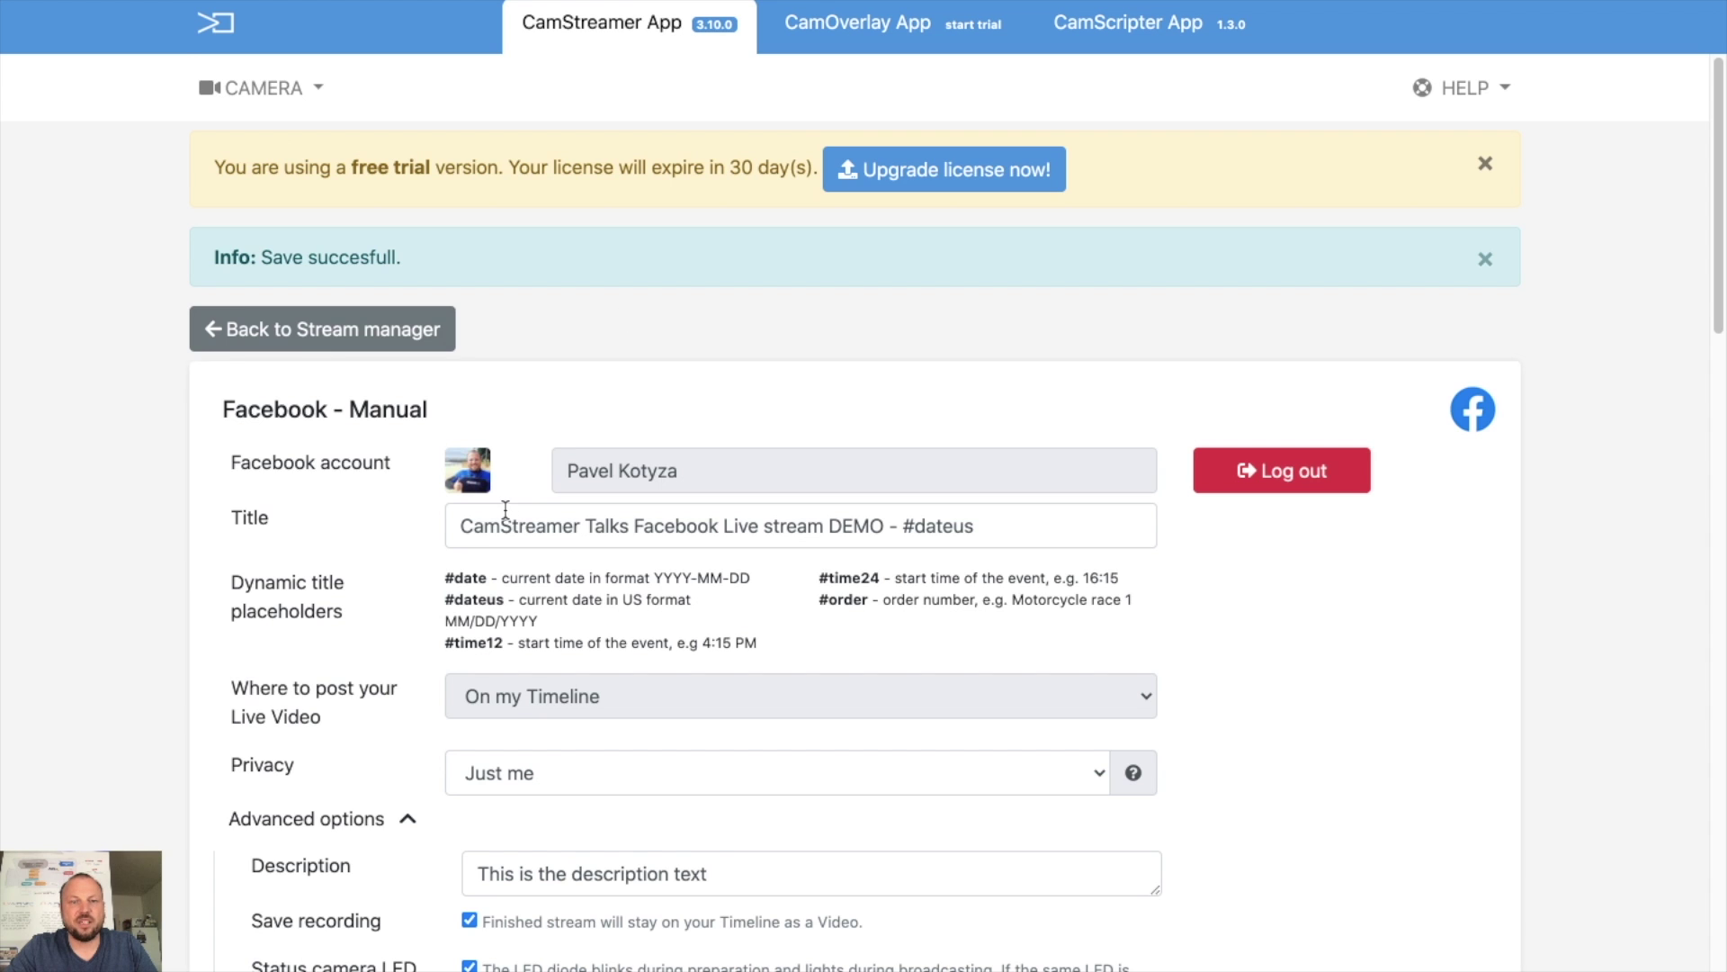
Step: Reload the stream page and check the status rows: Facebook Live, stream Active, output Running
{"action": "scroll", "coordinate": [506, 510], "scroll_direction": "down", "scroll_amount": 15}
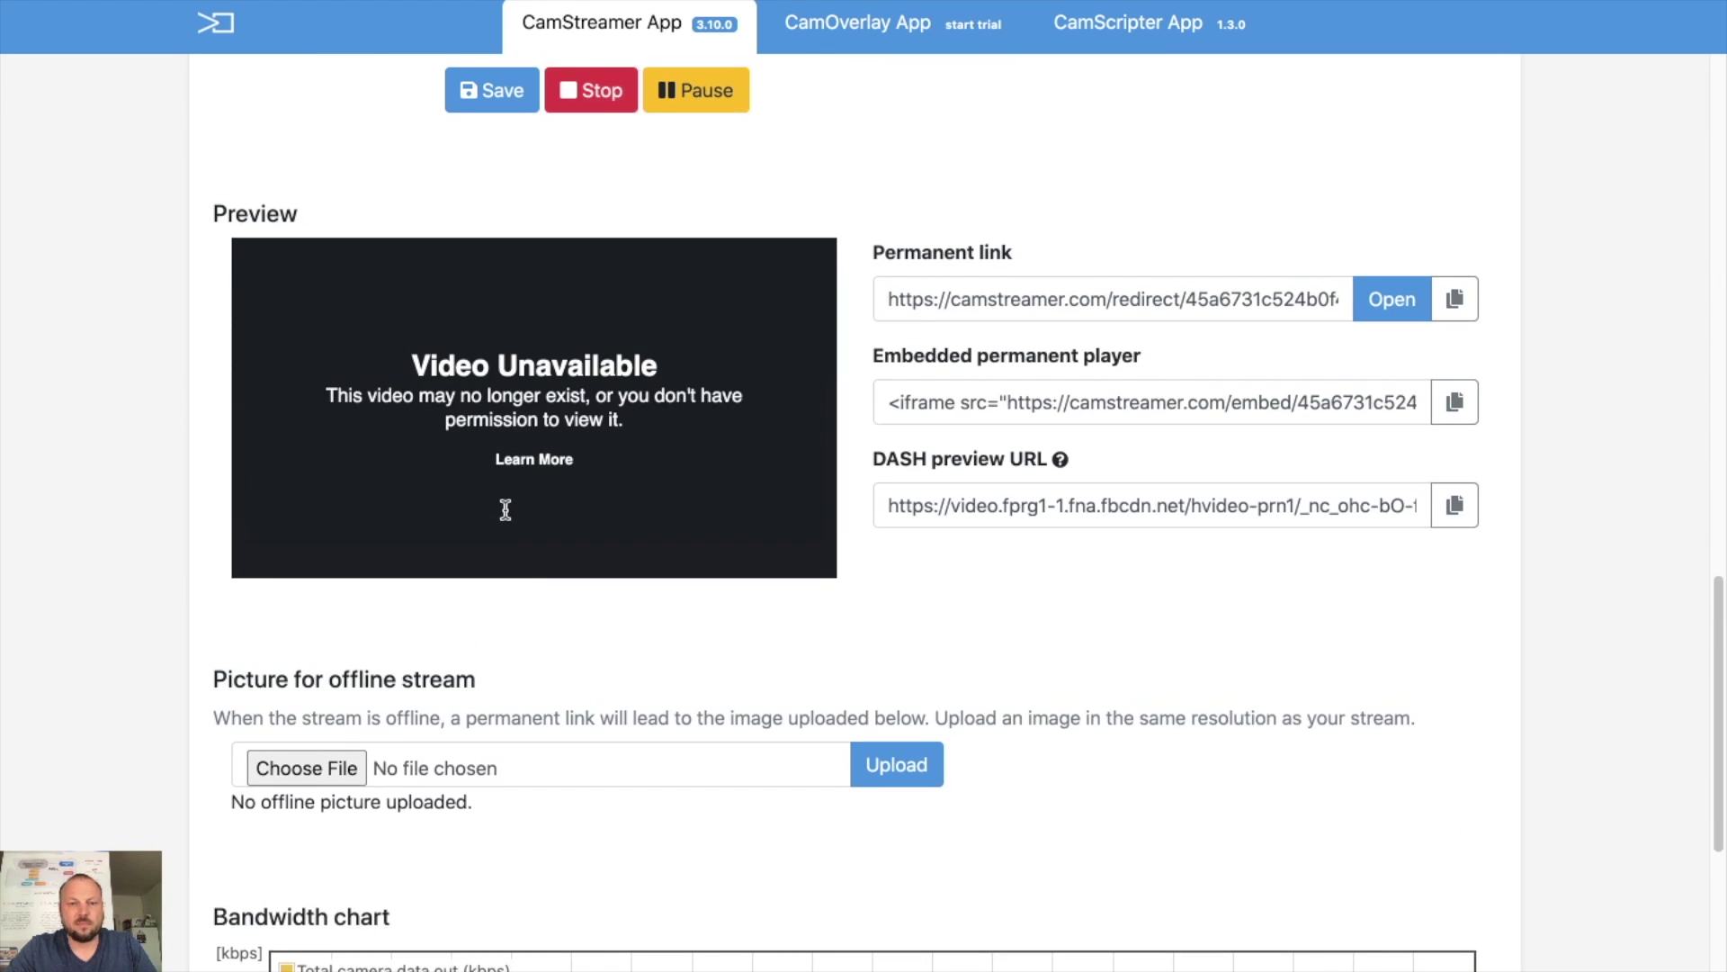
{"action": "scroll", "coordinate": [505, 510], "scroll_direction": "up", "scroll_amount": 3}
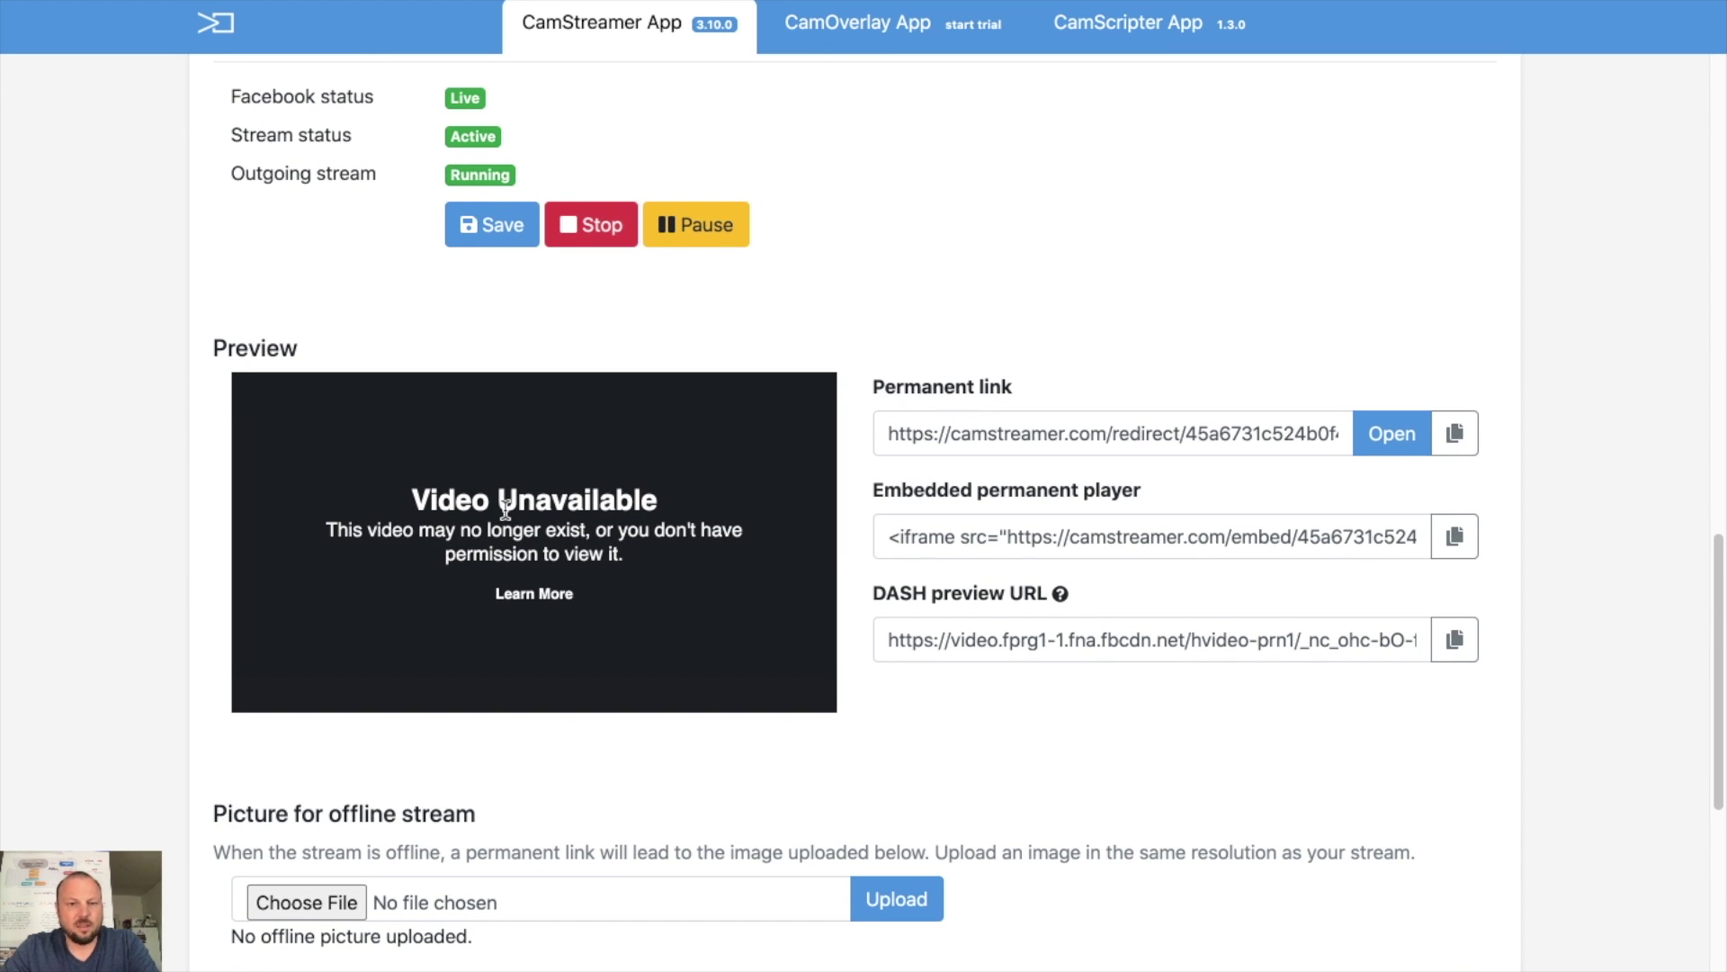
{"action": "key", "text": "super+r"}
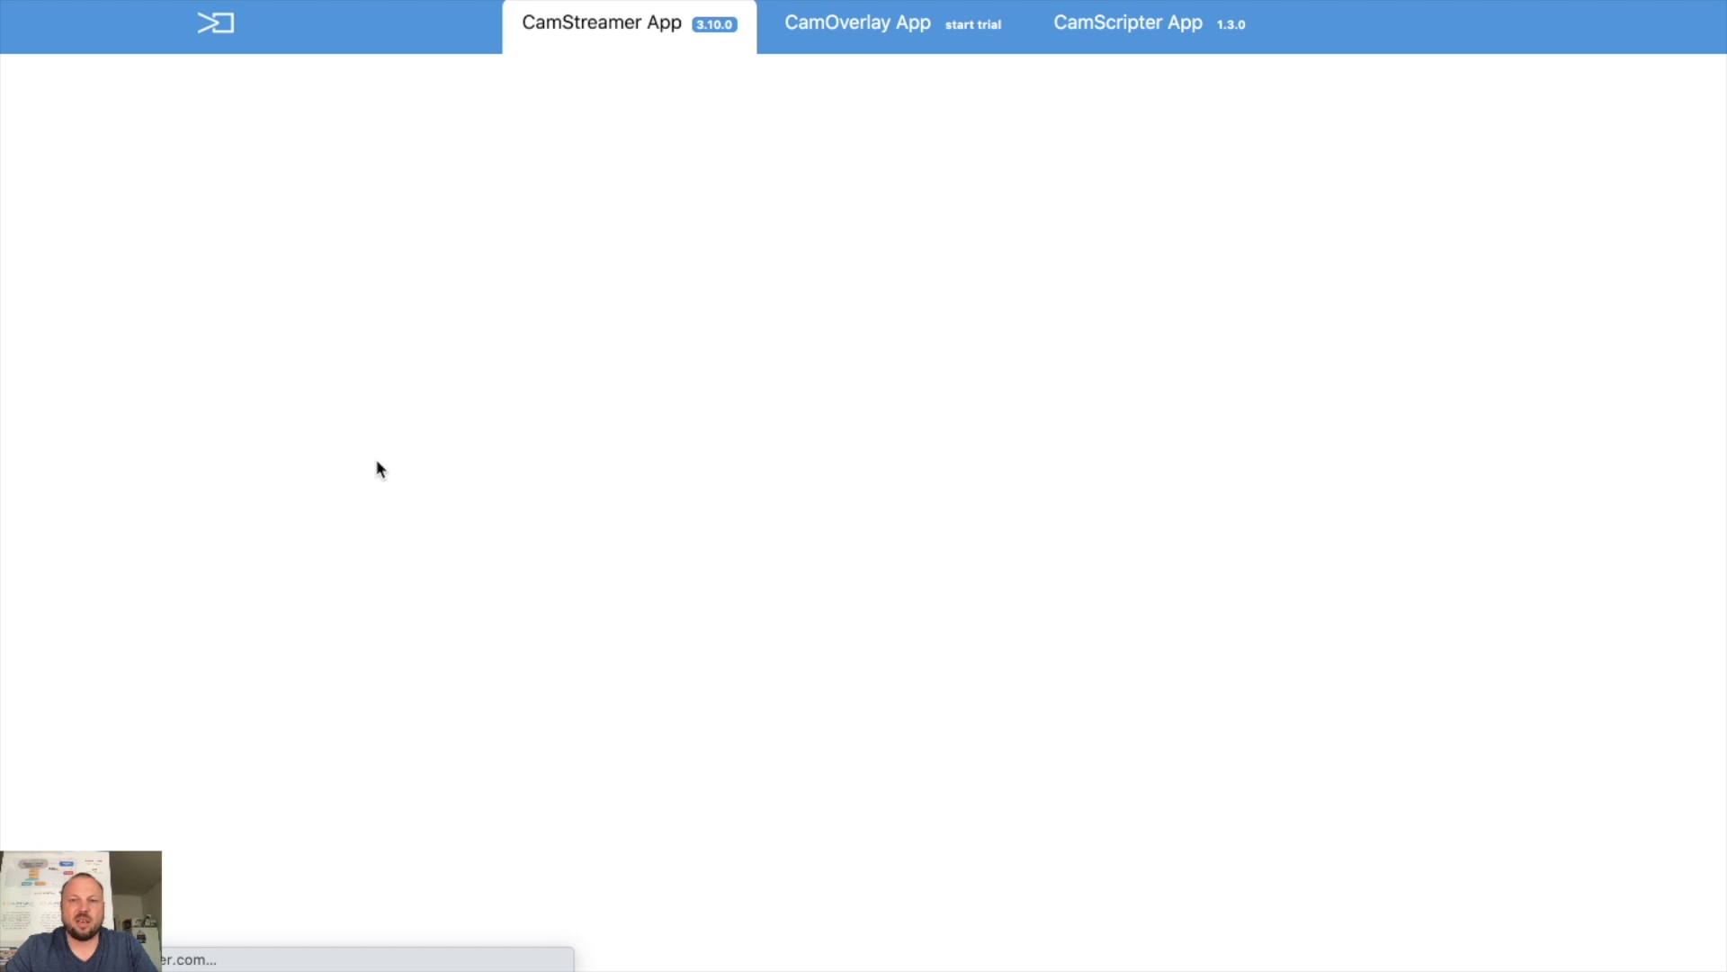
{"action": "scroll", "coordinate": [377, 463], "scroll_direction": "down", "scroll_amount": 6}
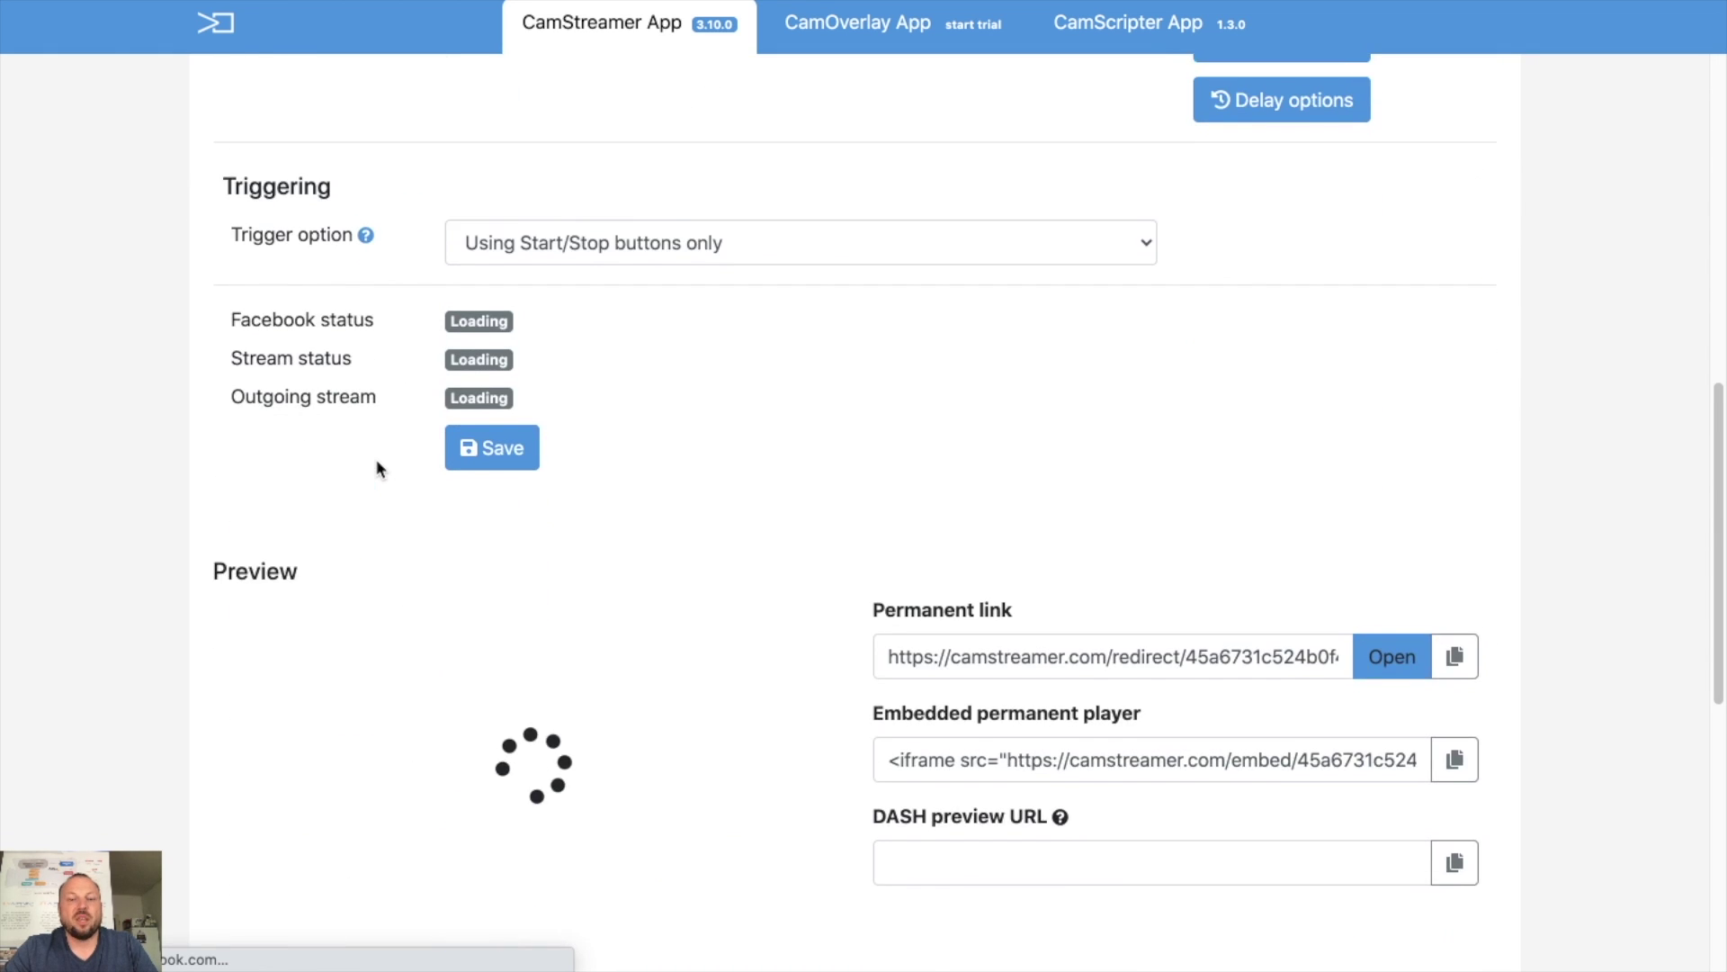
{"action": "scroll", "coordinate": [376, 459], "scroll_direction": "up", "scroll_amount": 5}
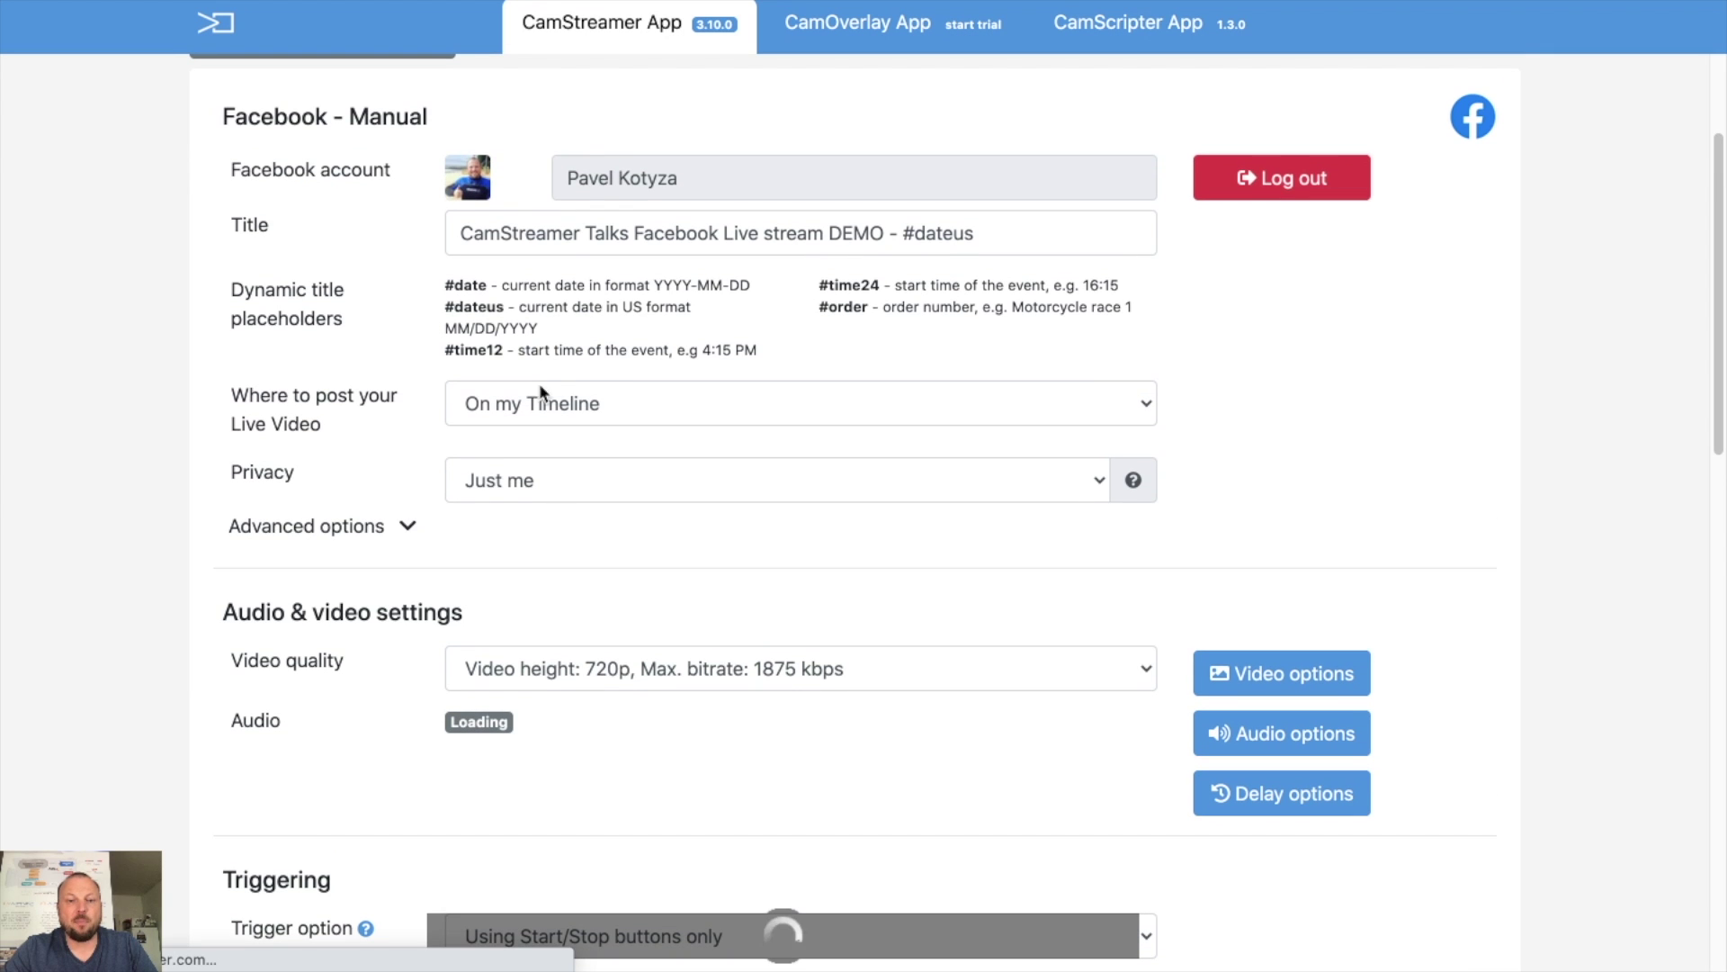
{"action": "scroll", "coordinate": [235, 580], "scroll_direction": "down", "scroll_amount": 8}
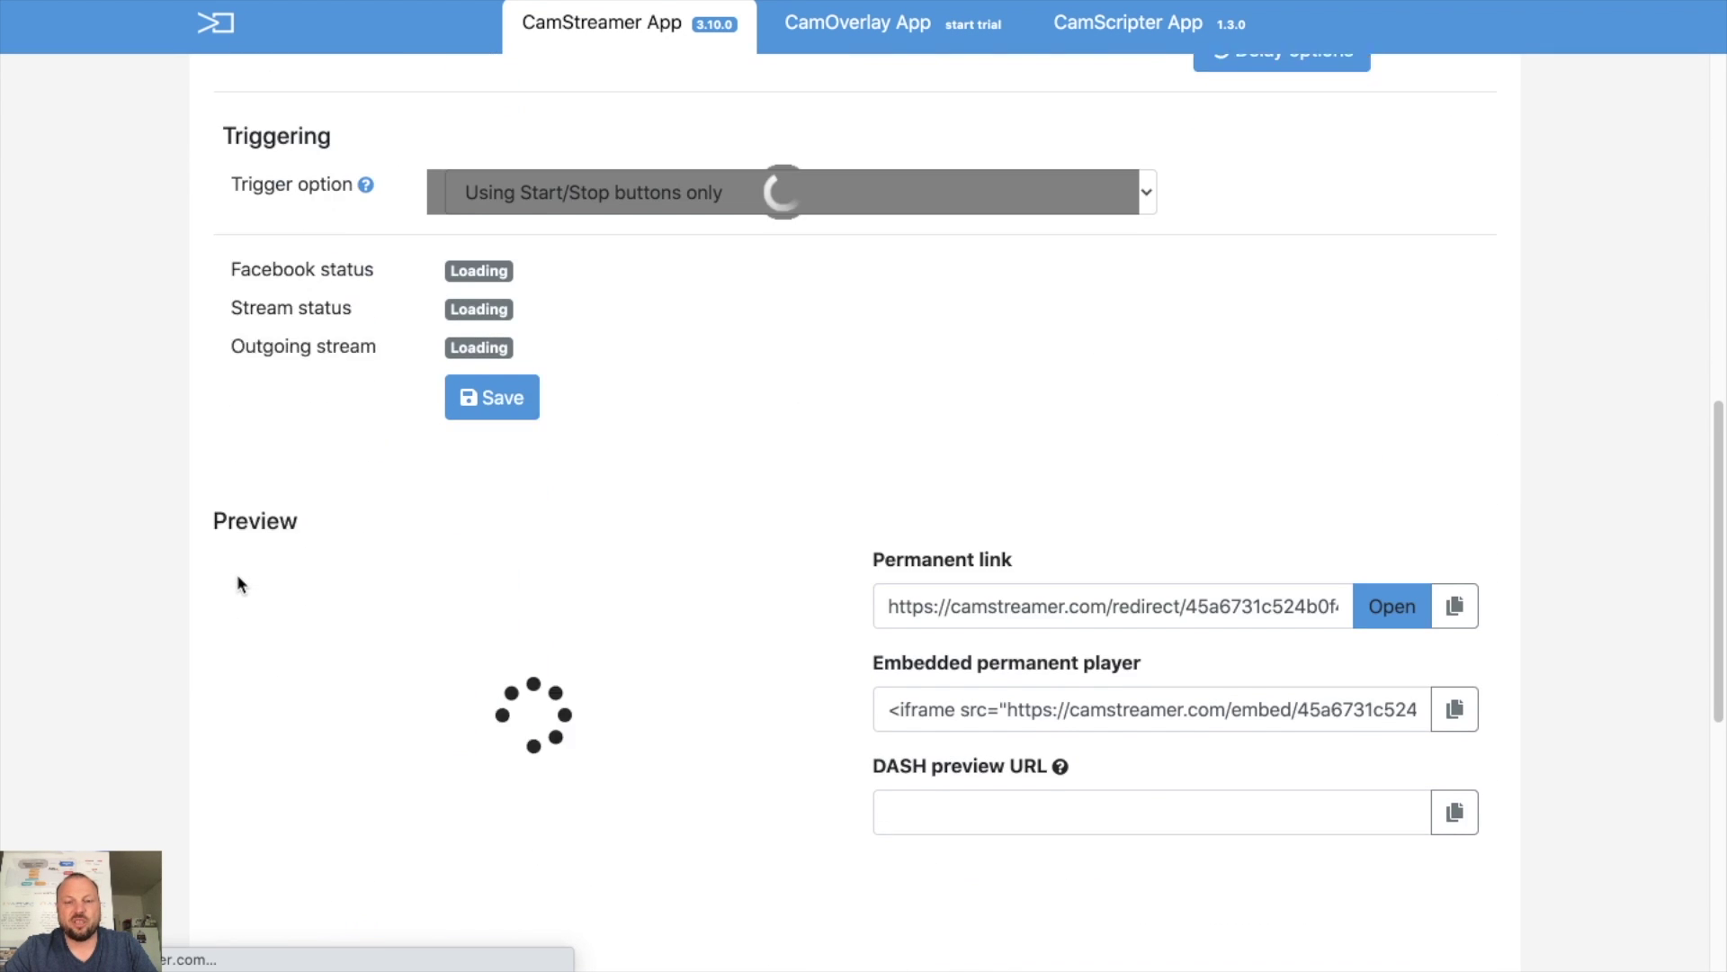
{"action": "scroll", "coordinate": [235, 580], "scroll_direction": "up", "scroll_amount": 10}
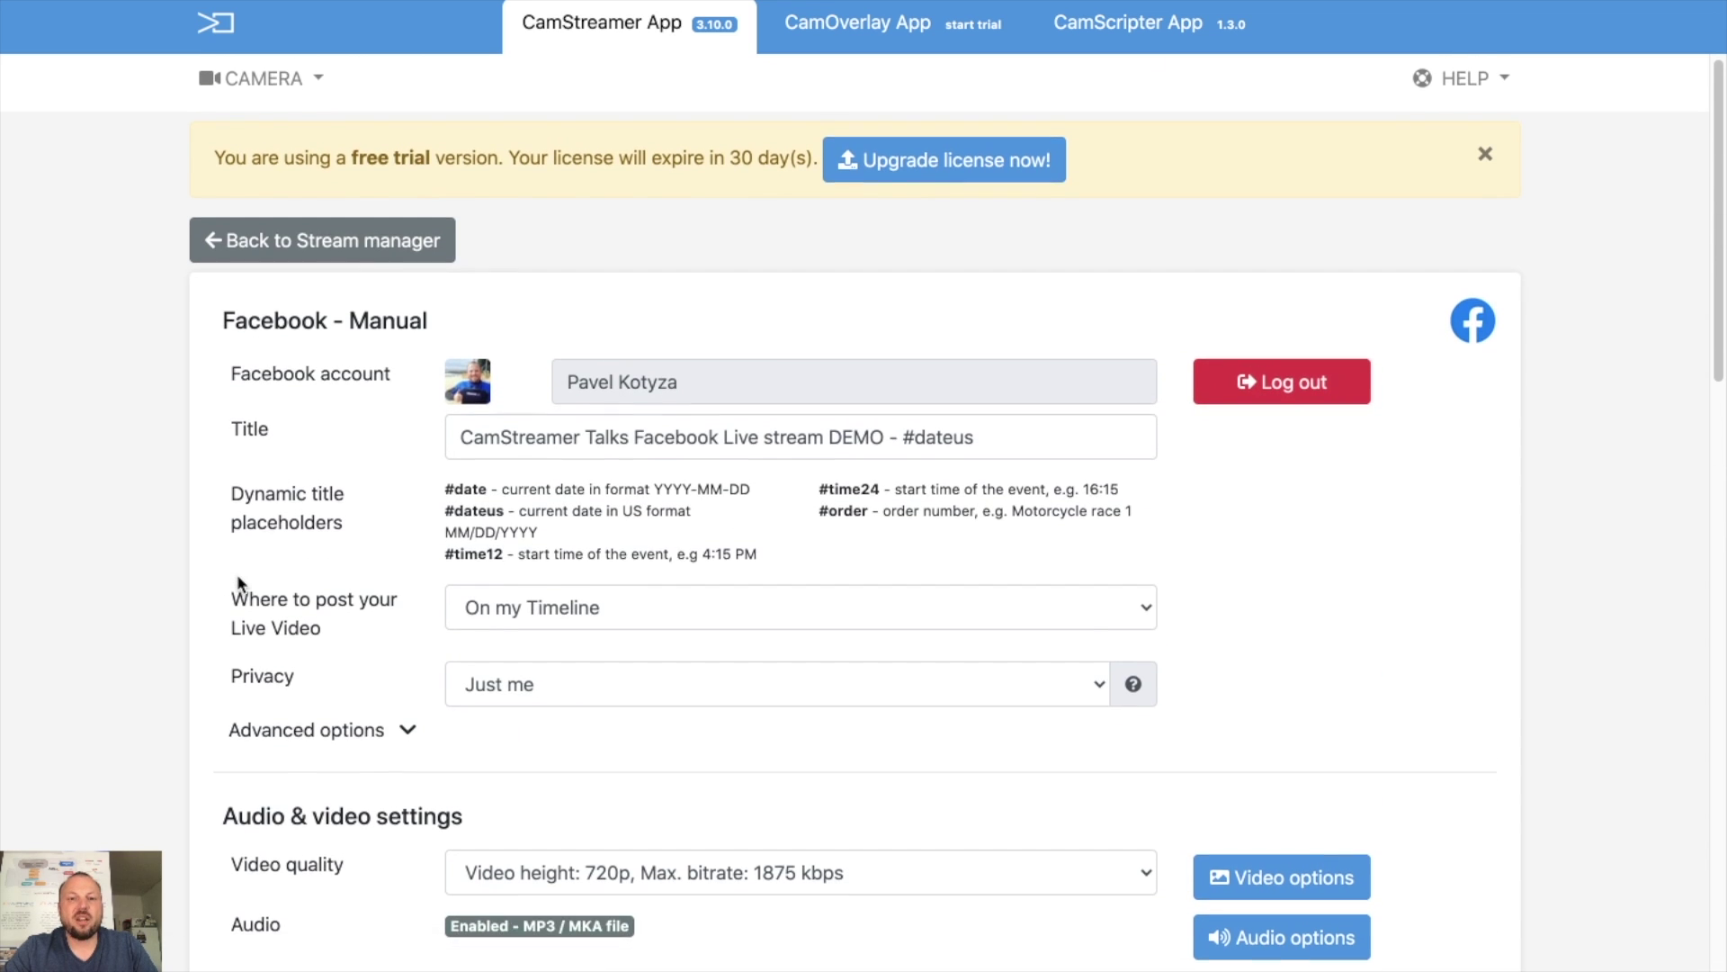
{"action": "scroll", "coordinate": [236, 574], "scroll_direction": "down", "scroll_amount": 6}
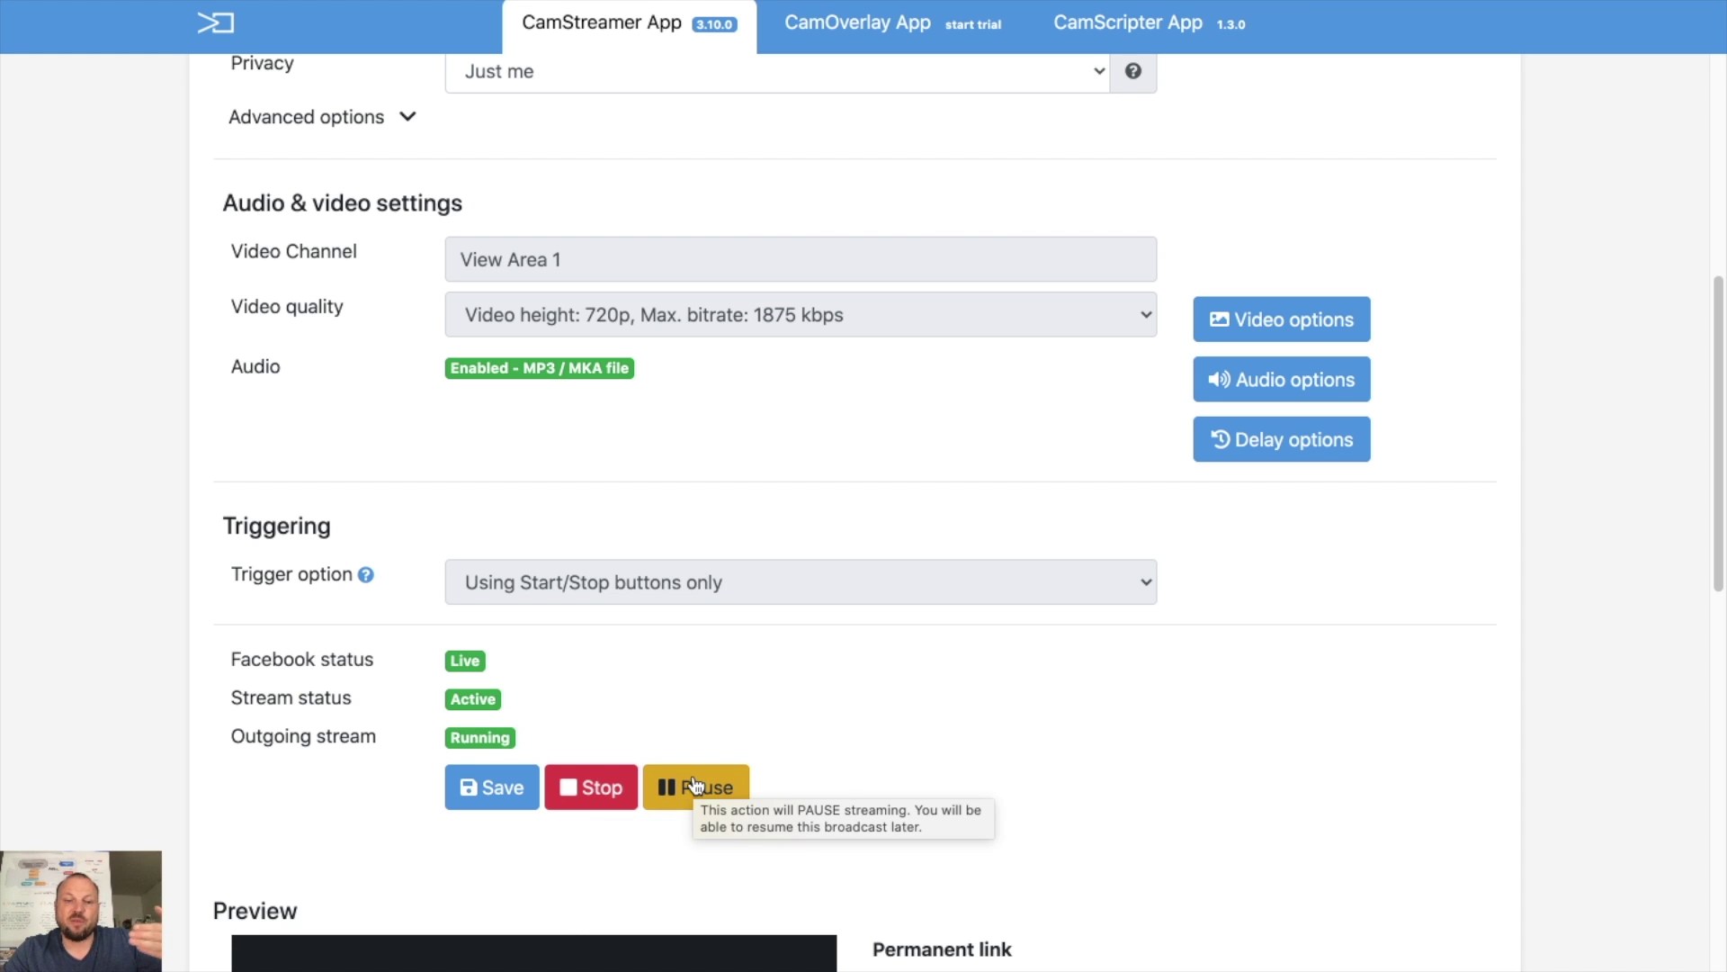
Step: Stop the running broadcast and confirm, leaving the stream Inactive and Not running
{"action": "left_click", "coordinate": [583, 788]}
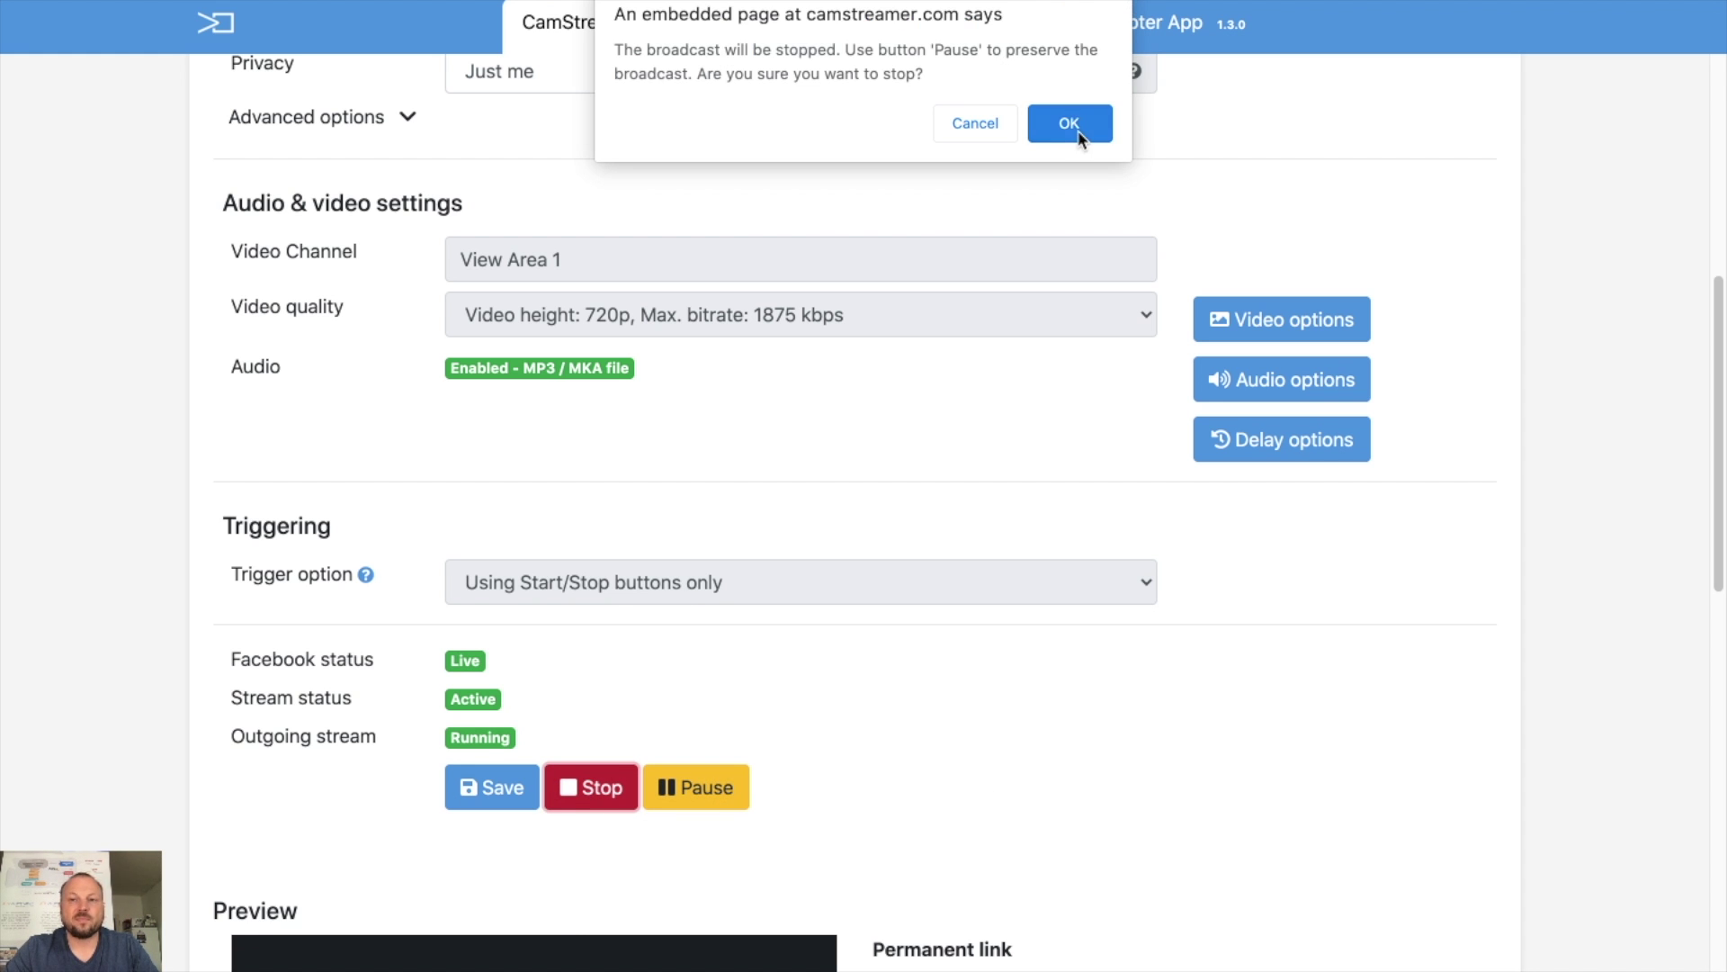
{"action": "left_click", "coordinate": [1069, 124]}
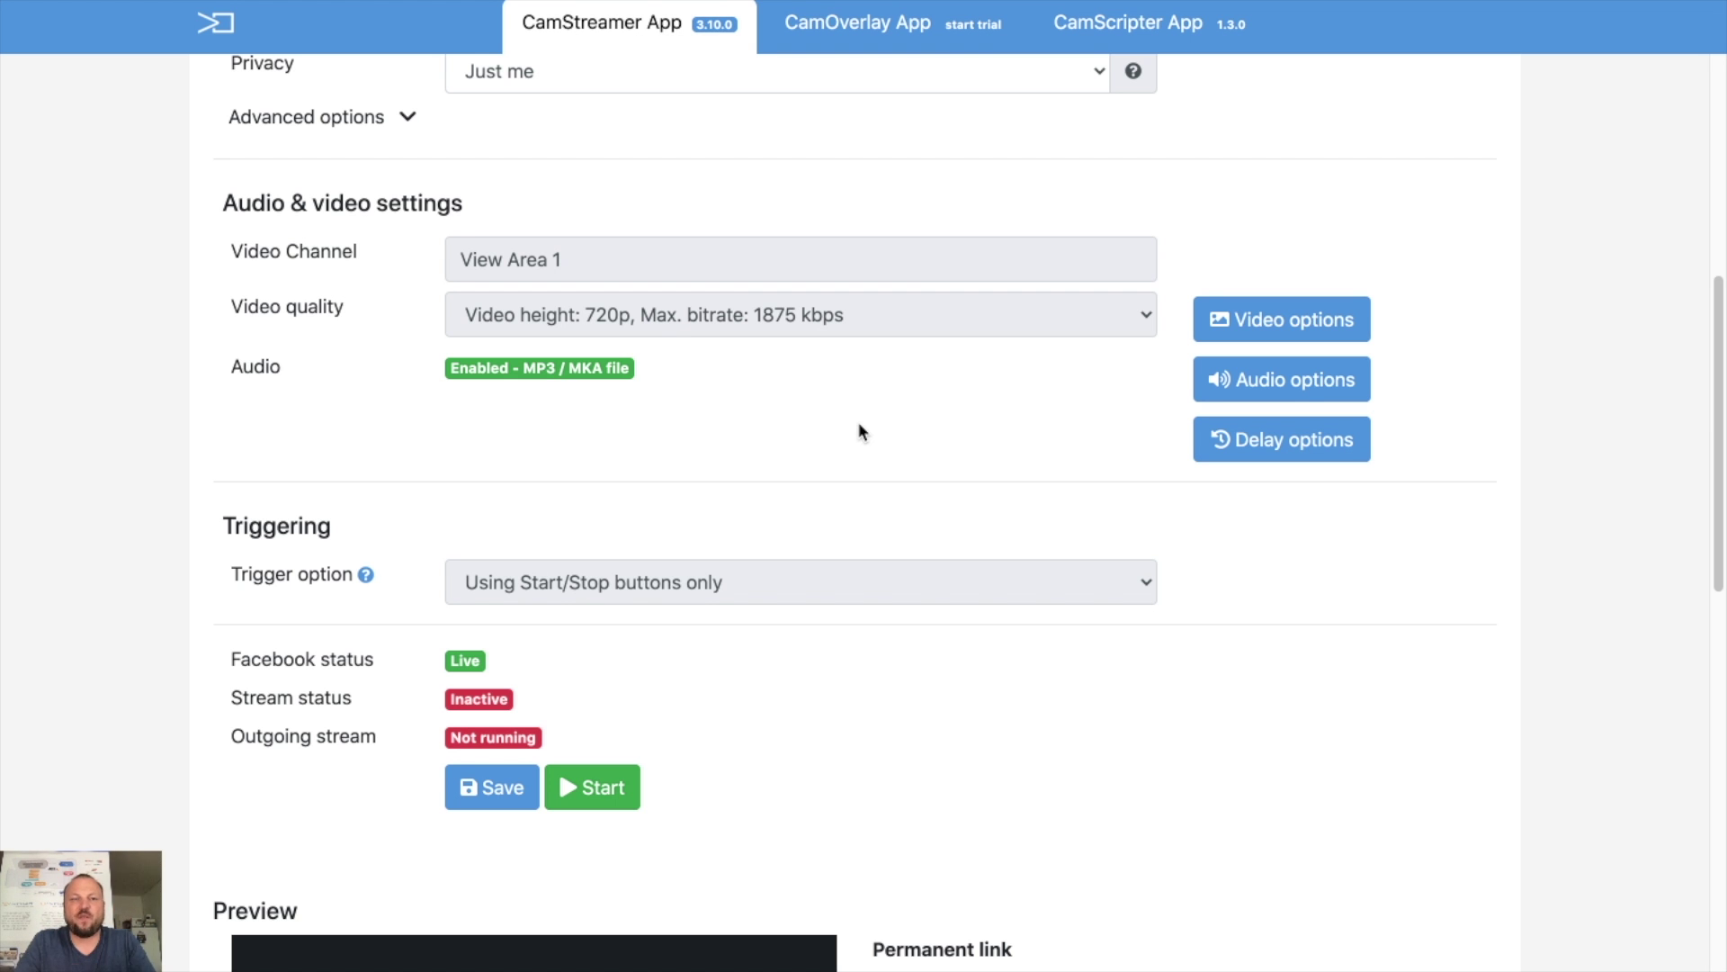
{"action": "scroll", "coordinate": [289, 301], "scroll_direction": "up", "scroll_amount": 7}
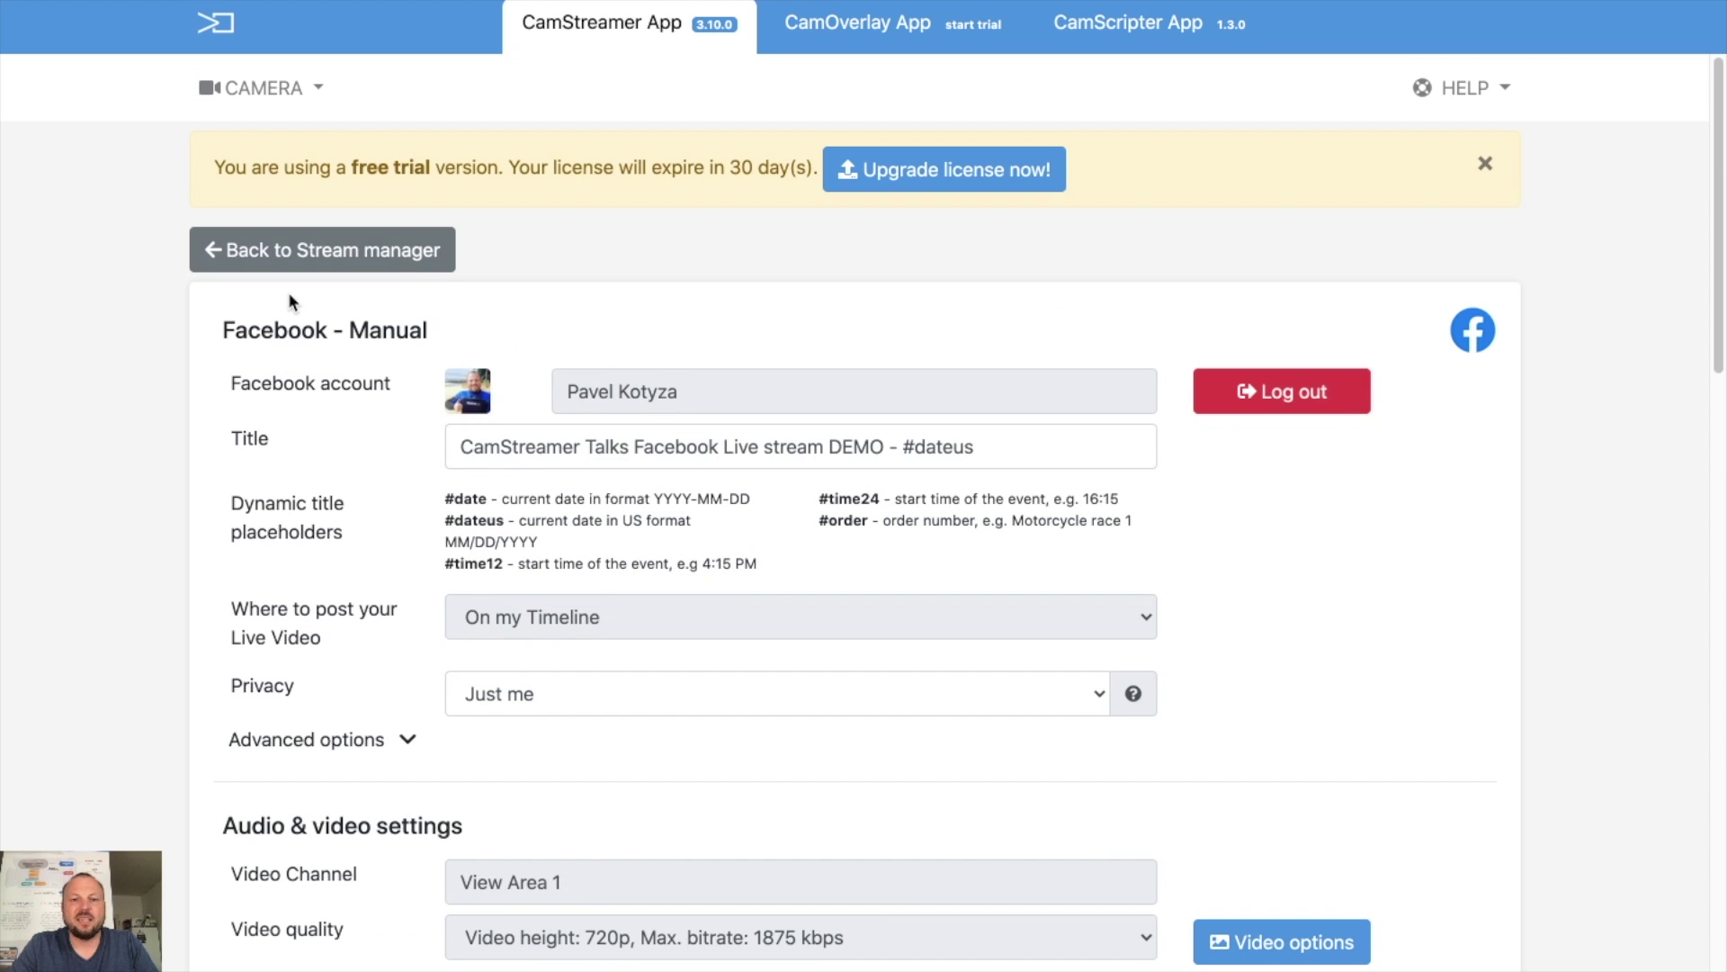